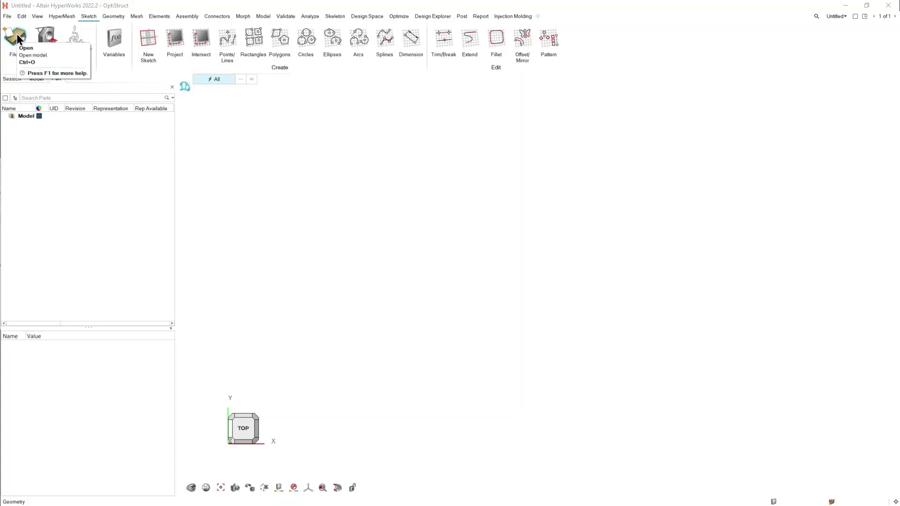
# Step: Review the CAD file formats available for opening a geometry model, and leave without opening a file
pyautogui.click(8, 16)
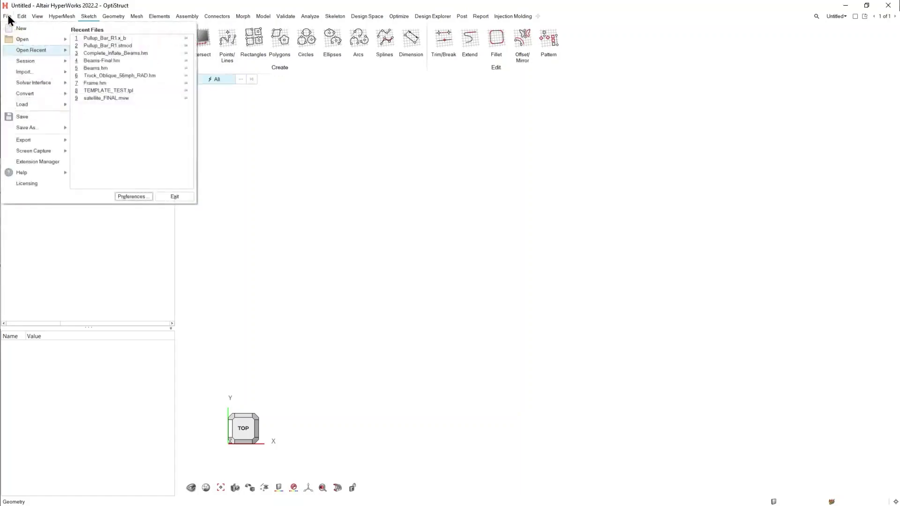
pyautogui.moveTo(24, 38)
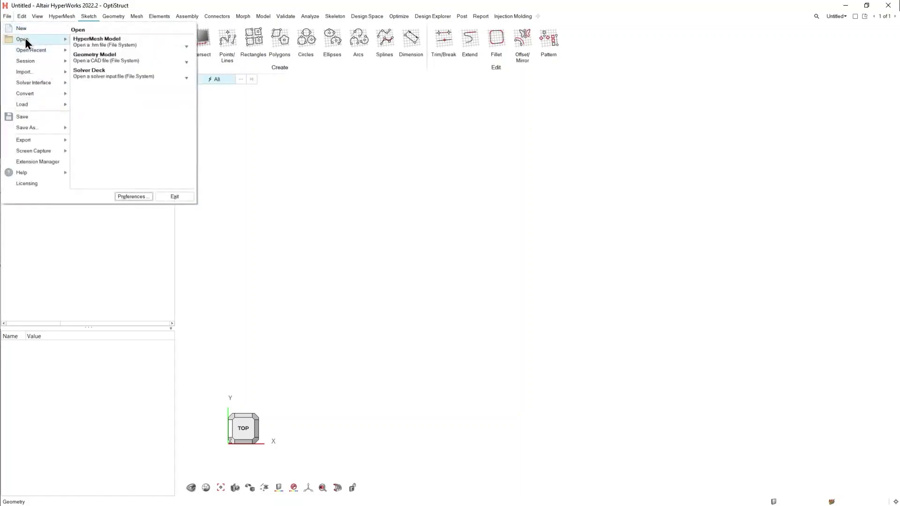
pyautogui.click(106, 60)
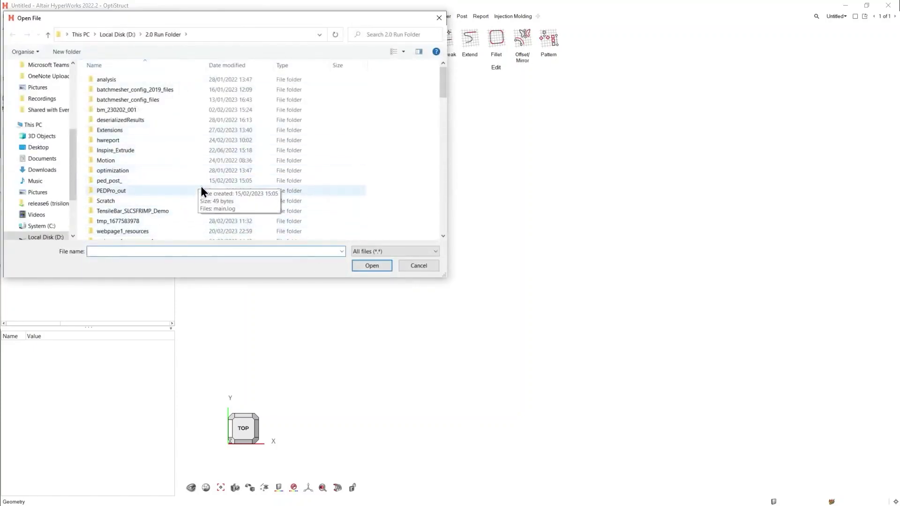
pyautogui.click(384, 252)
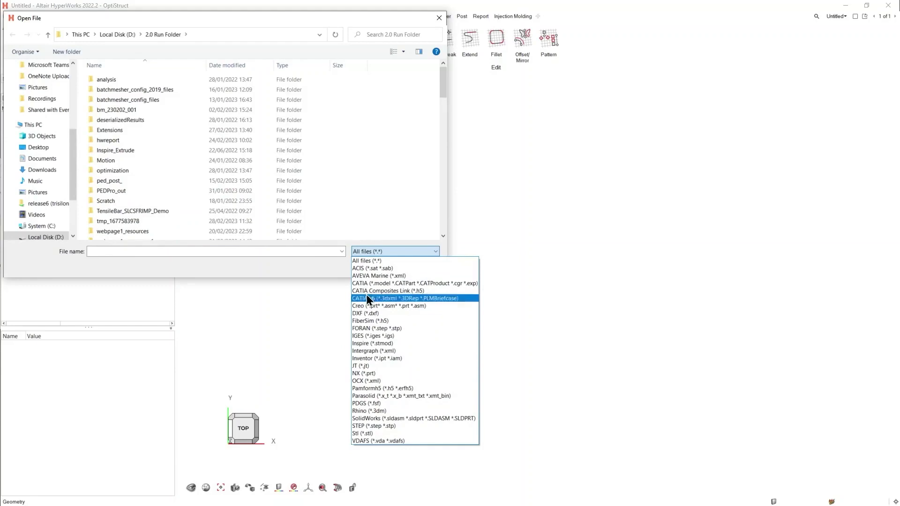
pyautogui.click(314, 266)
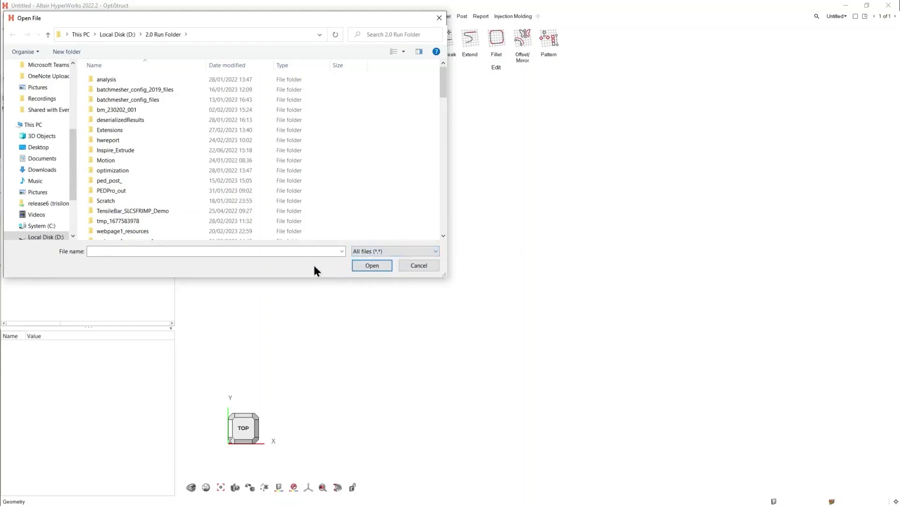
pyautogui.click(411, 270)
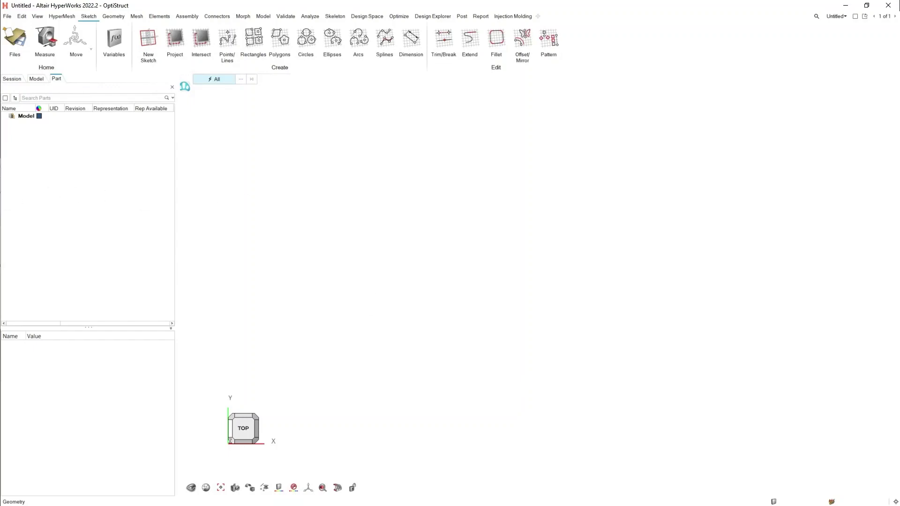
# Step: Open Pullup_Bar_R1.stmod from the 1_Inspire_Model folder as geometry, keeping CAD units as the topology target units
pyautogui.hotkey('alt', 'Tab')
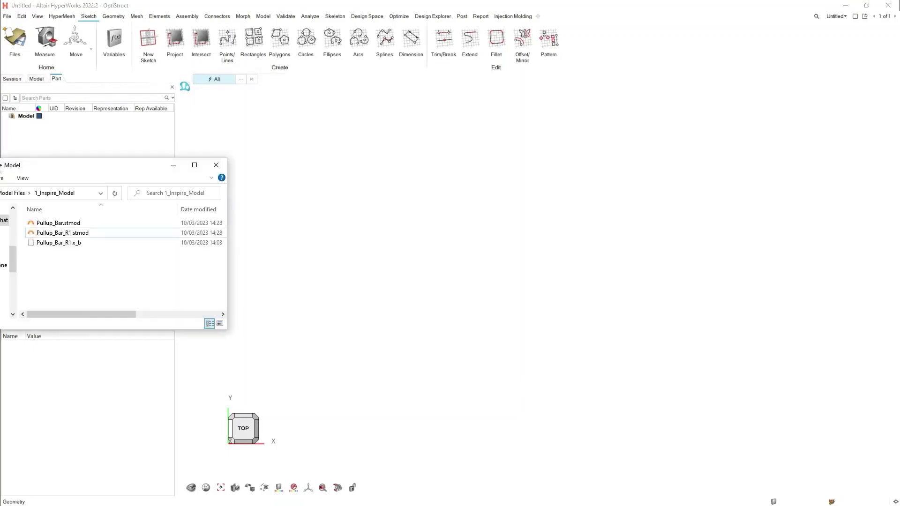
pyautogui.click(85, 232)
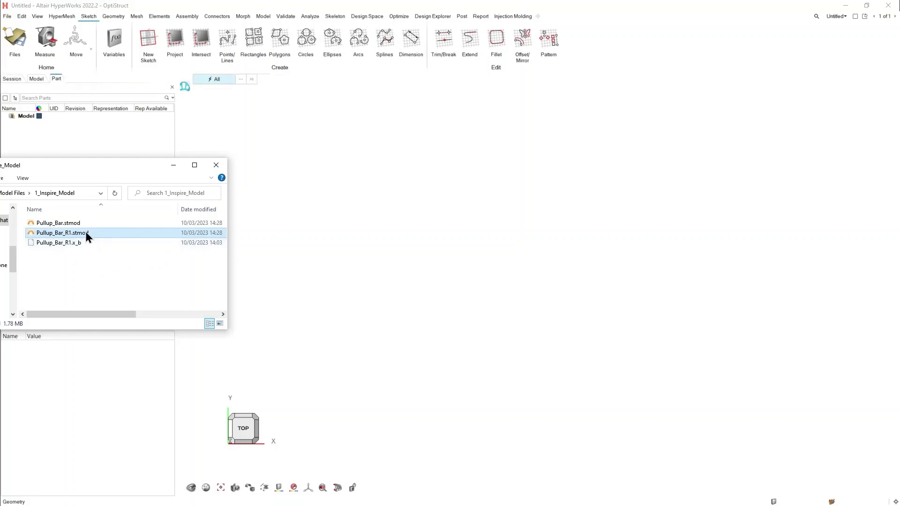
pyautogui.moveTo(86, 232); pyautogui.dragTo(392, 235)
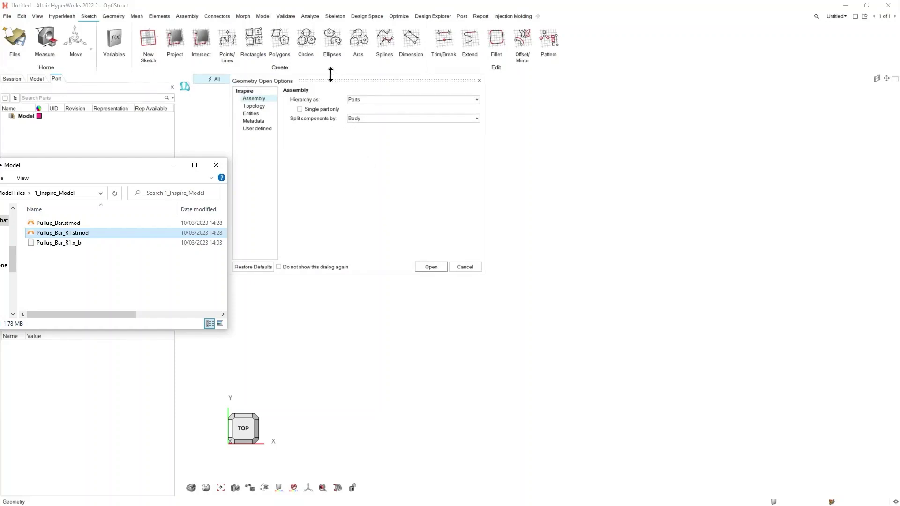
pyautogui.moveTo(323, 81); pyautogui.dragTo(400, 110)
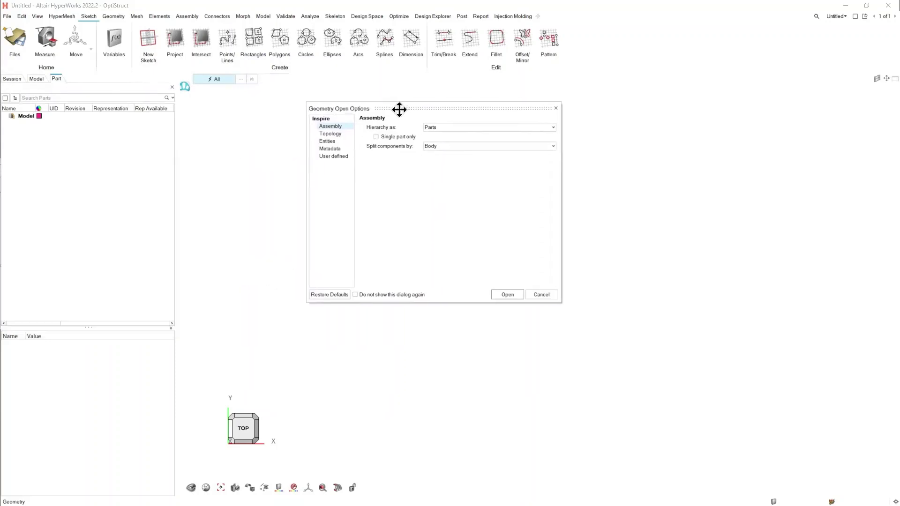
pyautogui.click(344, 134)
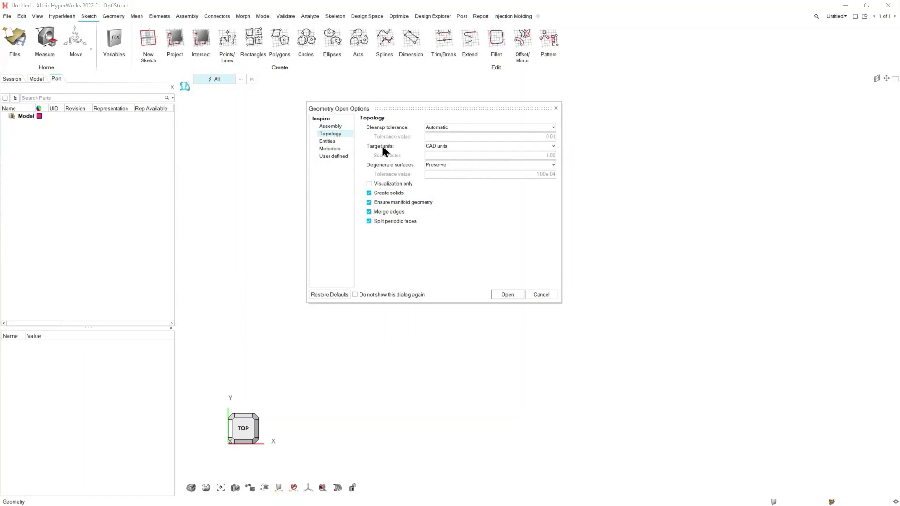
pyautogui.click(447, 147)
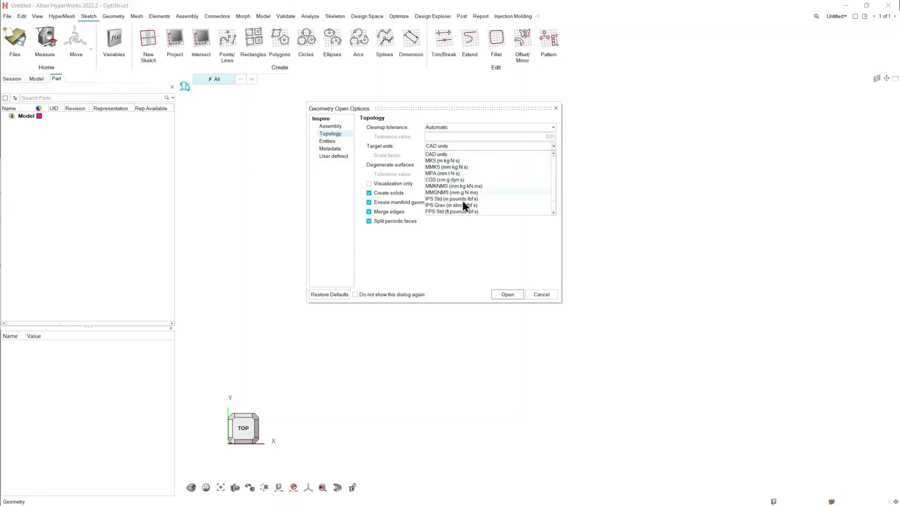
pyautogui.click(471, 262)
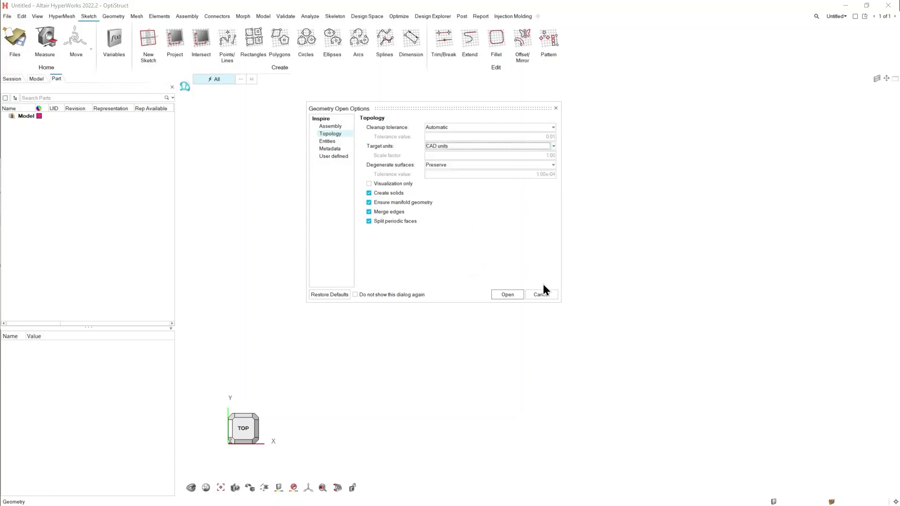
pyautogui.click(505, 294)
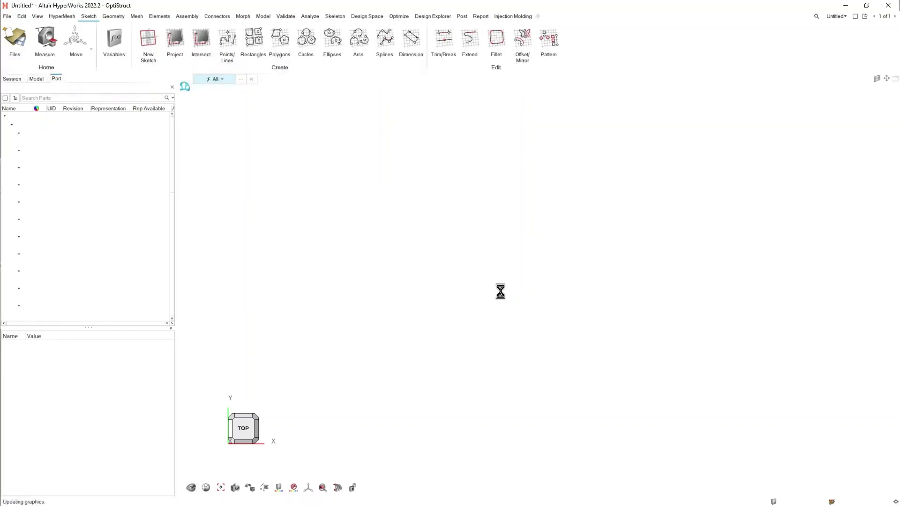
# Step: Open the model's variables and set MOUNT_HEIGHT to 200 mm
pyautogui.moveTo(418, 358); pyautogui.dragTo(434, 230, button='right')
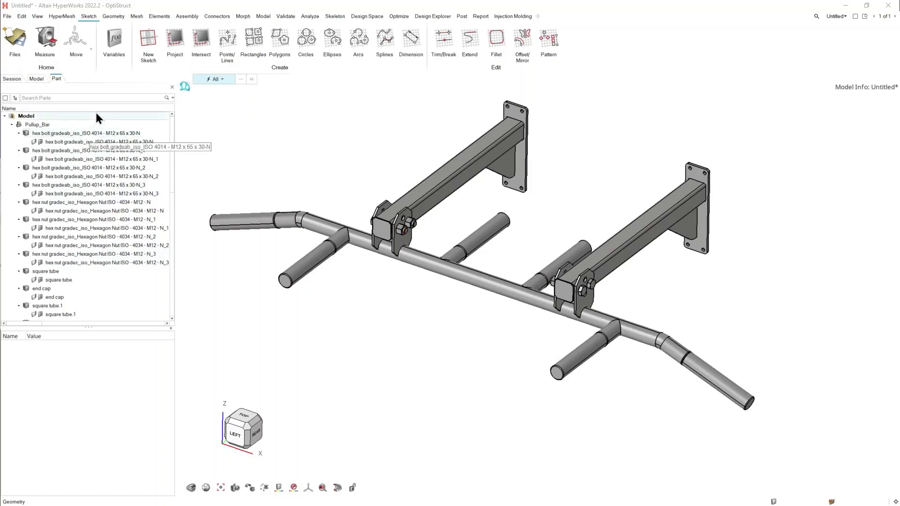
pyautogui.click(116, 38)
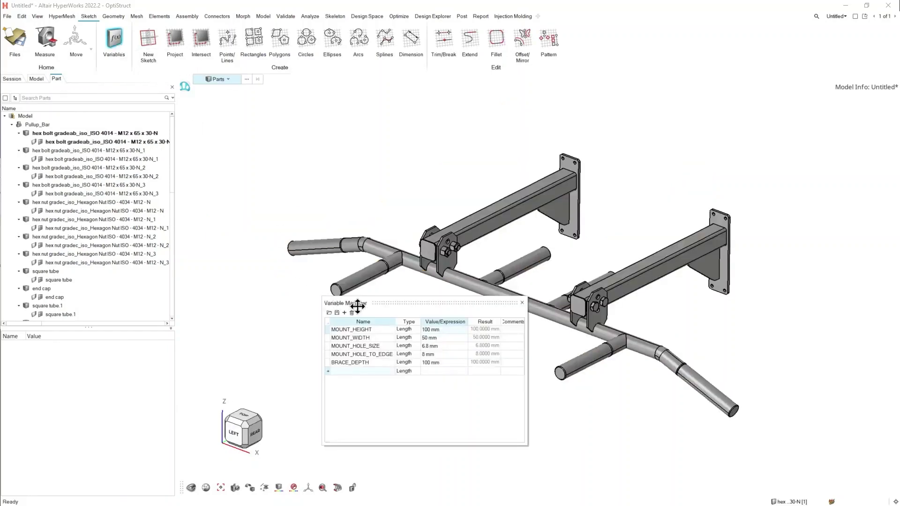
pyautogui.click(406, 302)
pyautogui.moveTo(406, 302)
pyautogui.mouseDown()
pyautogui.moveTo(396, 291)
pyautogui.moveTo(411, 289)
pyautogui.mouseUp()
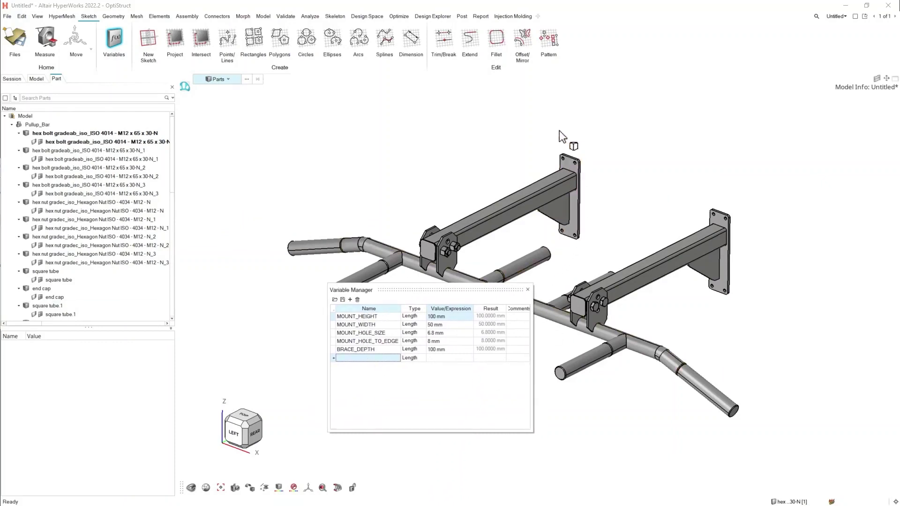
pyautogui.moveTo(457, 293); pyautogui.dragTo(443, 312)
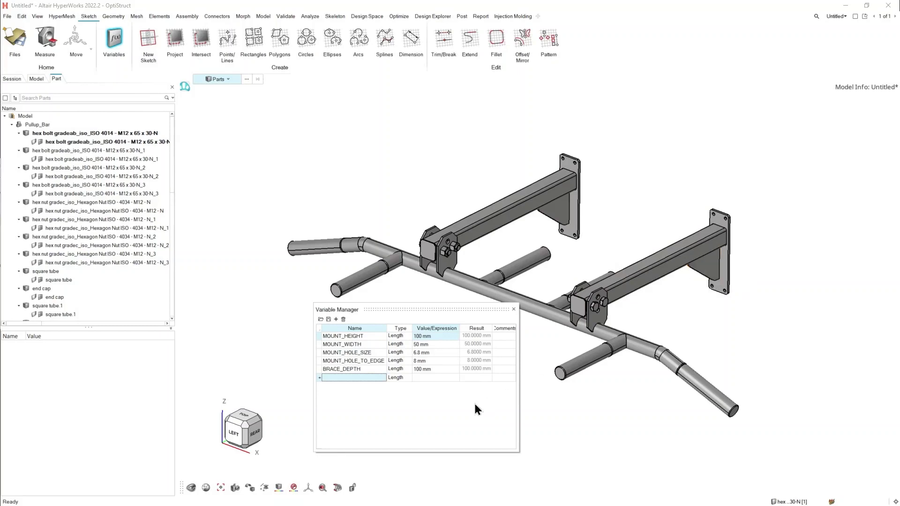
pyautogui.click(430, 336)
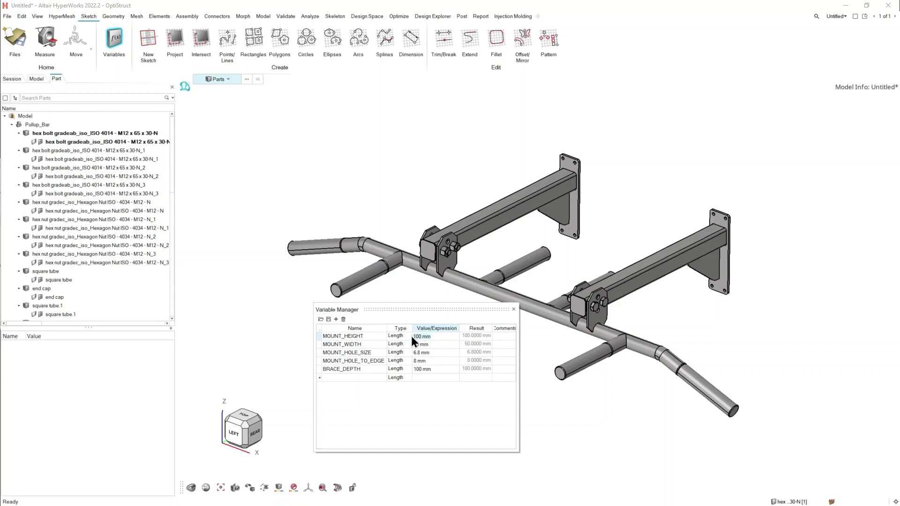
pyautogui.write('200')
pyautogui.press('Return')
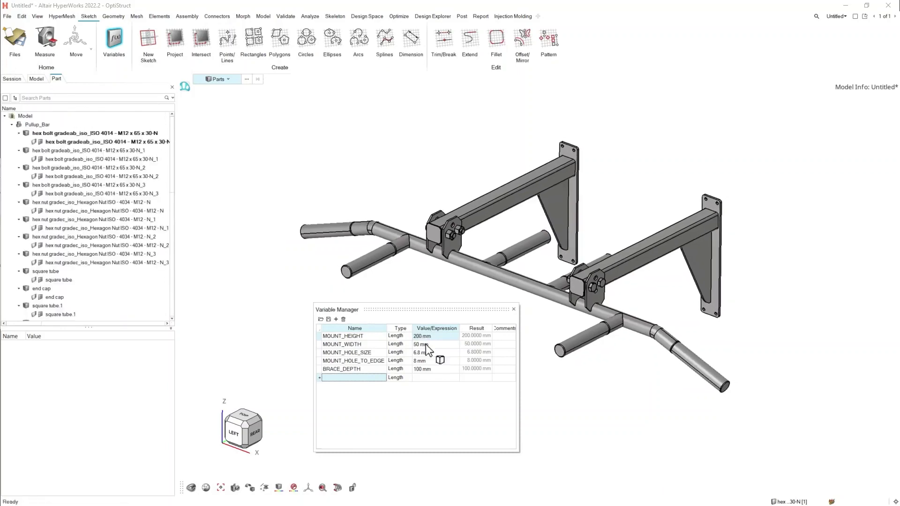
# Step: Set the MOUNT_WIDTH variable to 70 mm
pyautogui.click(425, 345)
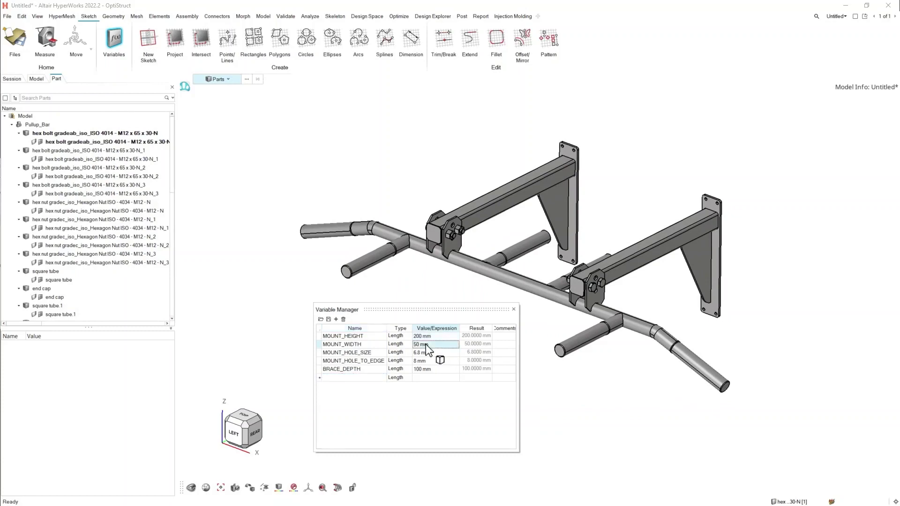
pyautogui.write('70')
pyautogui.press('Return')
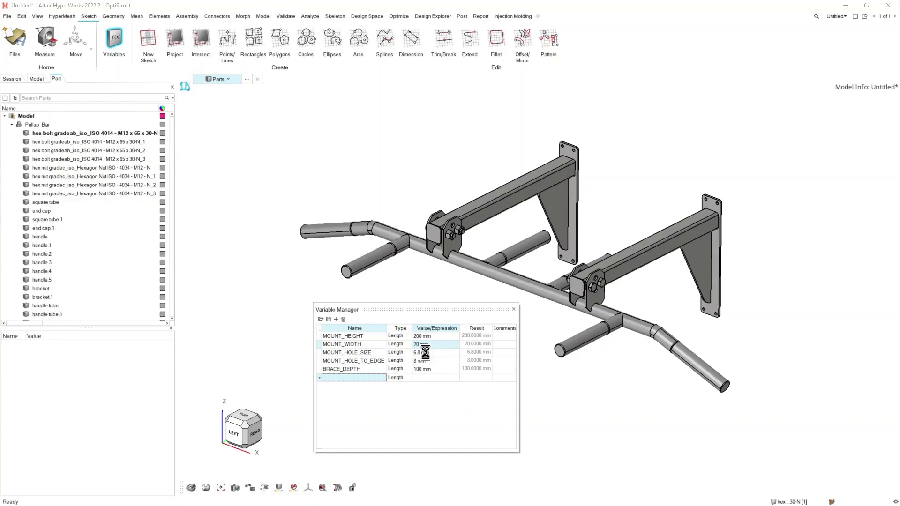
# Step: Set MOUNT_HOLE_SIZE to 9 mm and MOUNT_HOLE_TO_EDGE to 12 mm
pyautogui.click(425, 352)
pyautogui.write('9')
pyautogui.press('Return')
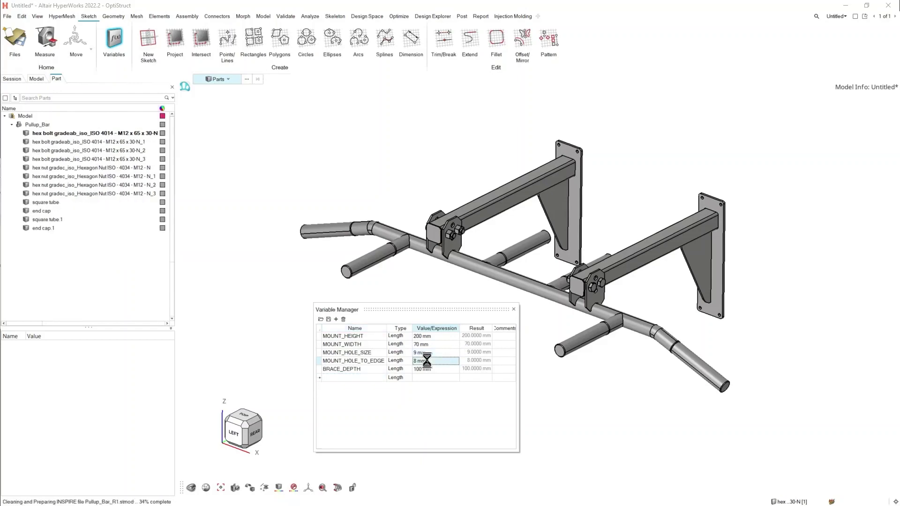
pyautogui.doubleClick(424, 361)
pyautogui.write('12')
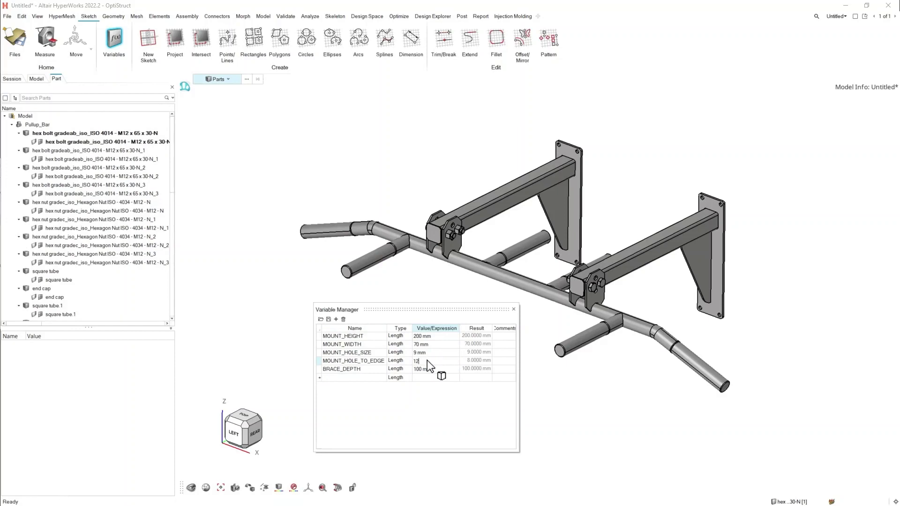
pyautogui.press('Return')
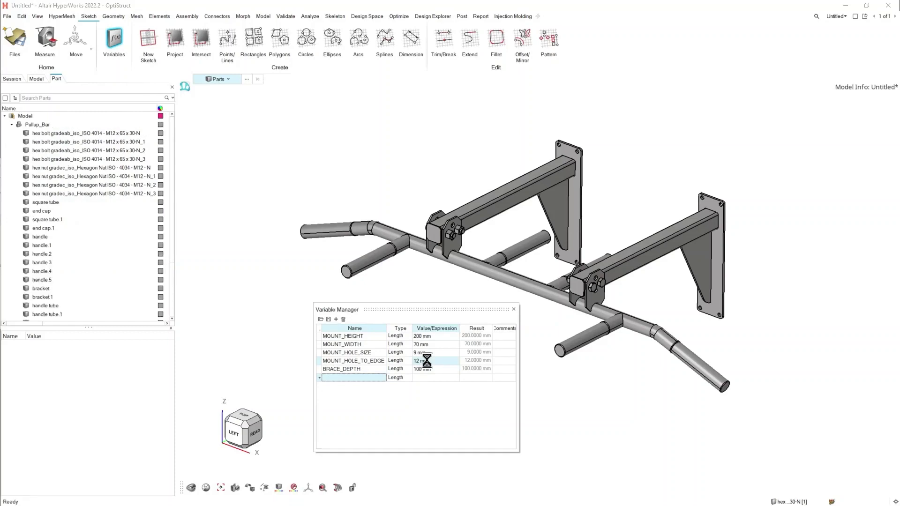
# Step: Set BRACE_DEPTH to 200 mm and close the Variable Manager
pyautogui.click(434, 370)
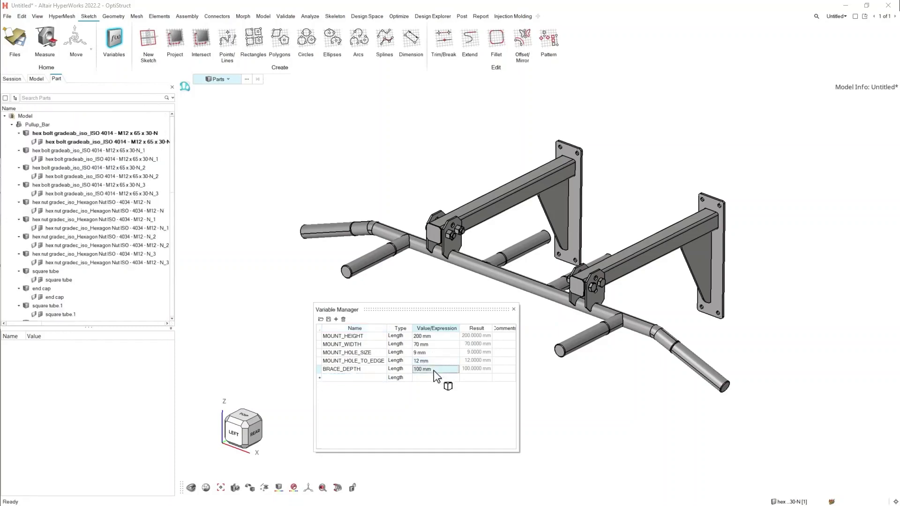
pyautogui.write('200')
pyautogui.press('Return')
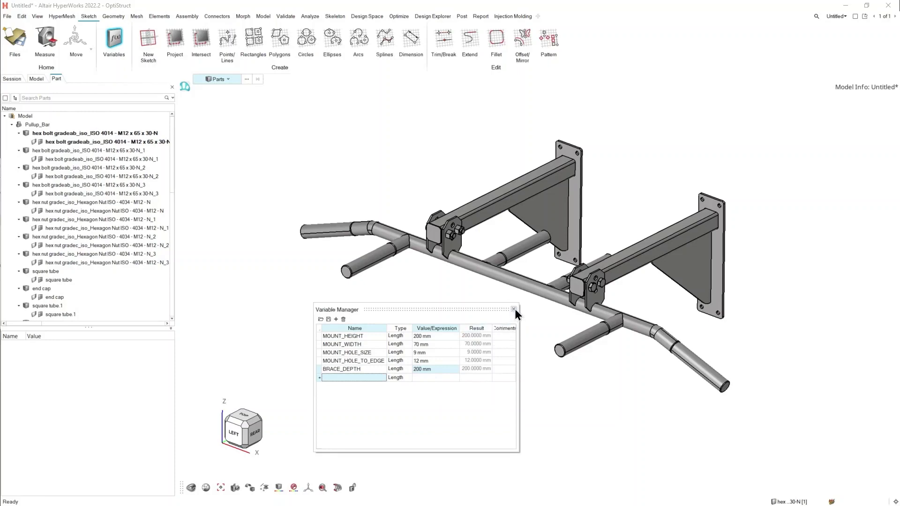
pyautogui.write('pp')
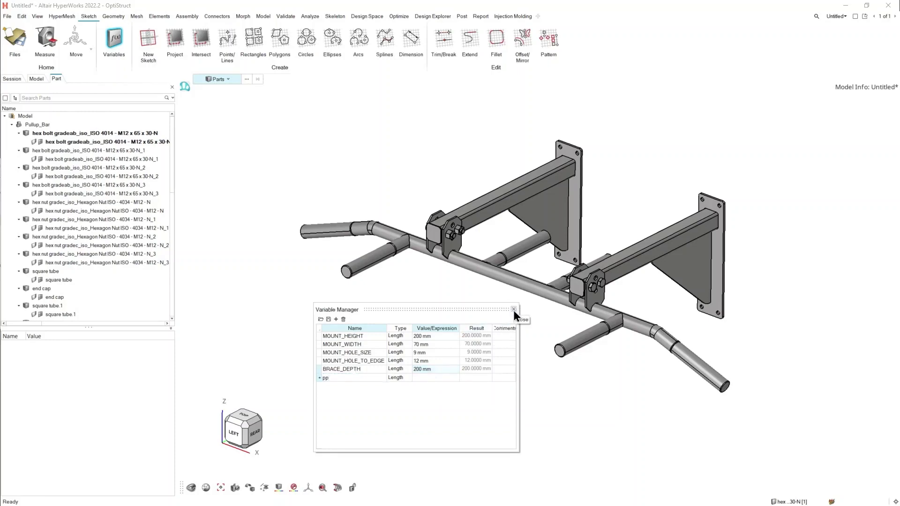
pyautogui.click(514, 310)
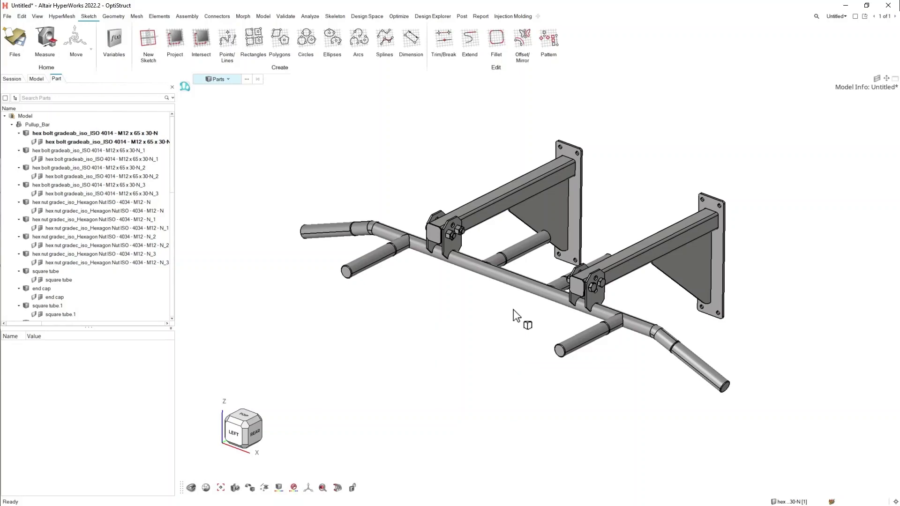
# Step: Create a new sketch on the flat triangular side face of the right-hand mounting arm's brace
pyautogui.moveTo(513, 310)
pyautogui.mouseDown(button='middle')
pyautogui.moveTo(583, 382)
pyautogui.moveTo(547, 338)
pyautogui.moveTo(512, 347)
pyautogui.moveTo(483, 325)
pyautogui.mouseUp(button='middle')
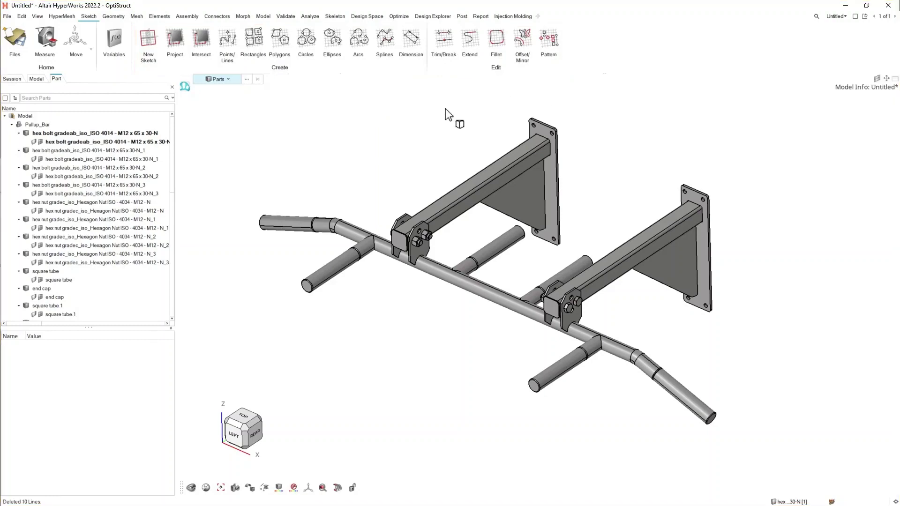
pyautogui.click(146, 42)
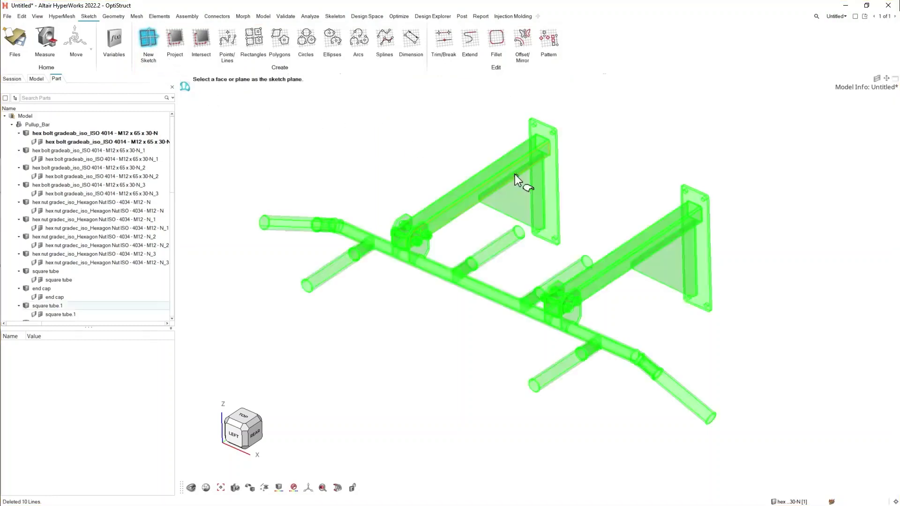
pyautogui.click(239, 81)
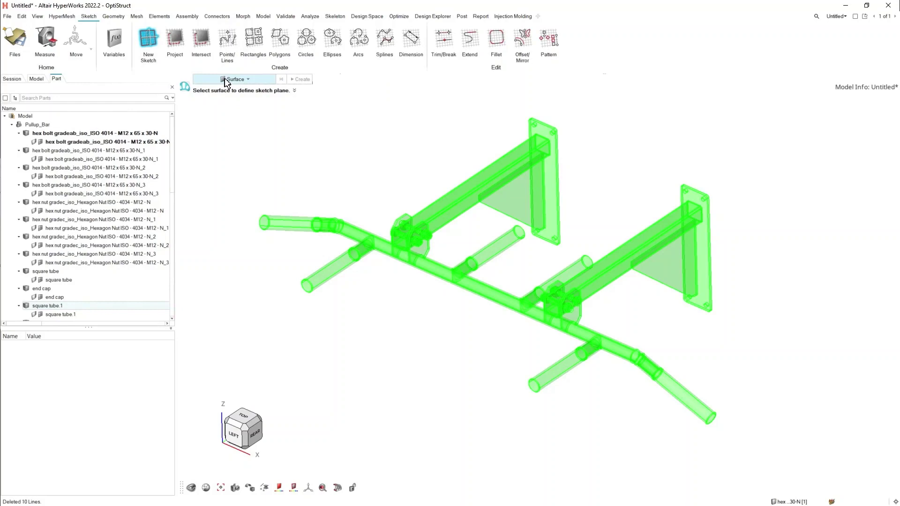
pyautogui.click(674, 263)
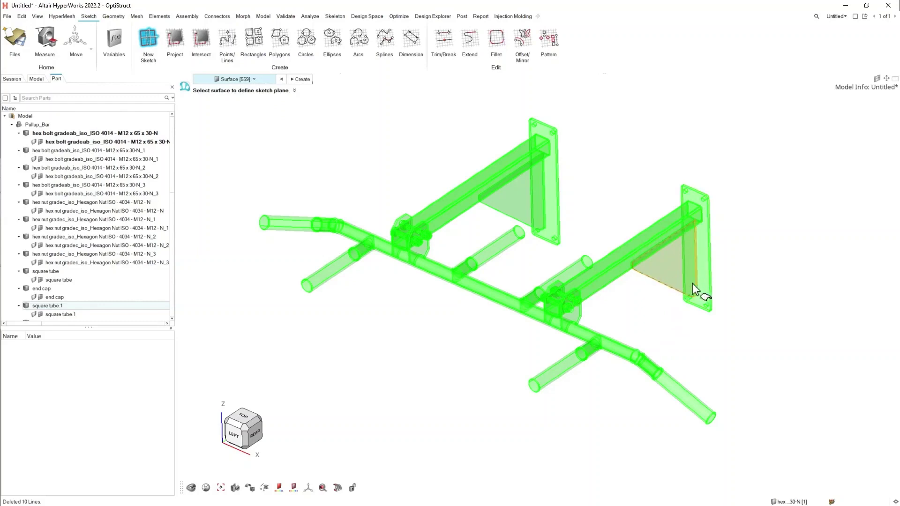
pyautogui.click(300, 80)
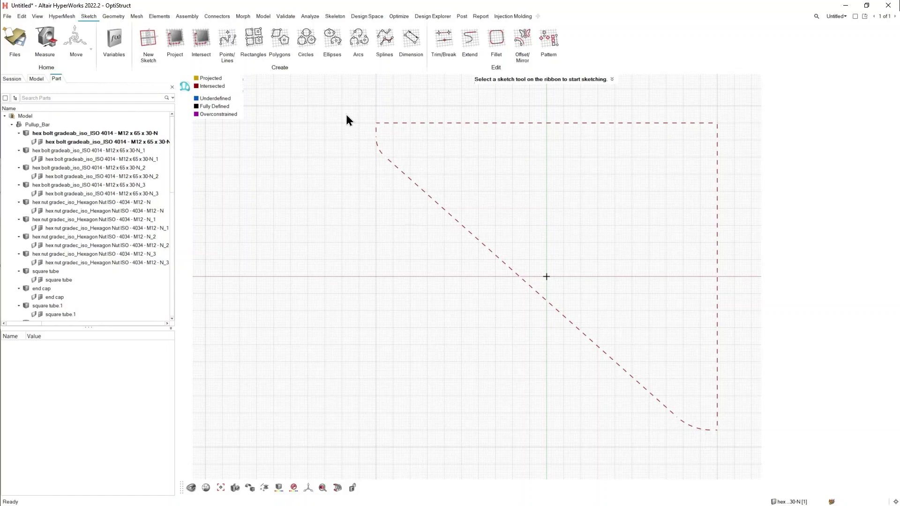
# Step: Create sketch curves from all the reference edges of the brace outline
pyautogui.moveTo(356, 114)
pyautogui.mouseDown()
pyautogui.moveTo(665, 295)
pyautogui.moveTo(759, 440)
pyautogui.mouseUp()
pyautogui.rightClick(690, 429)
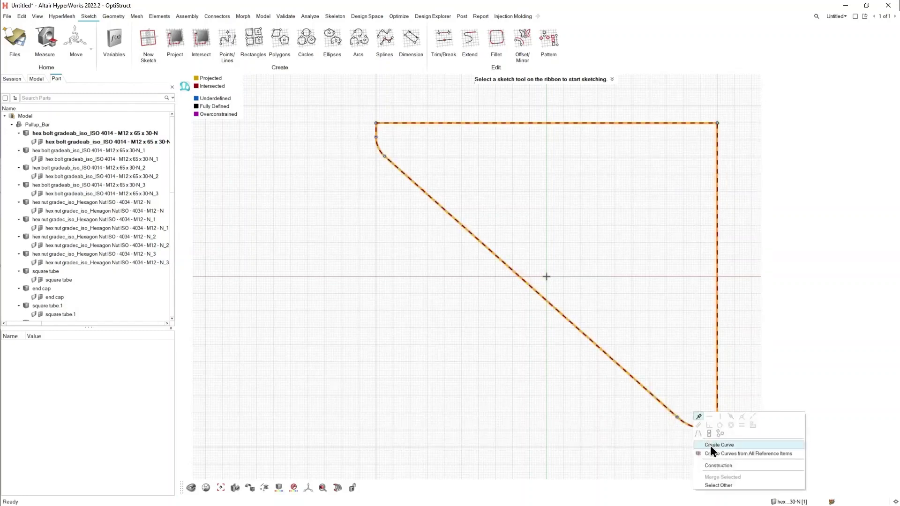
pyautogui.click(710, 446)
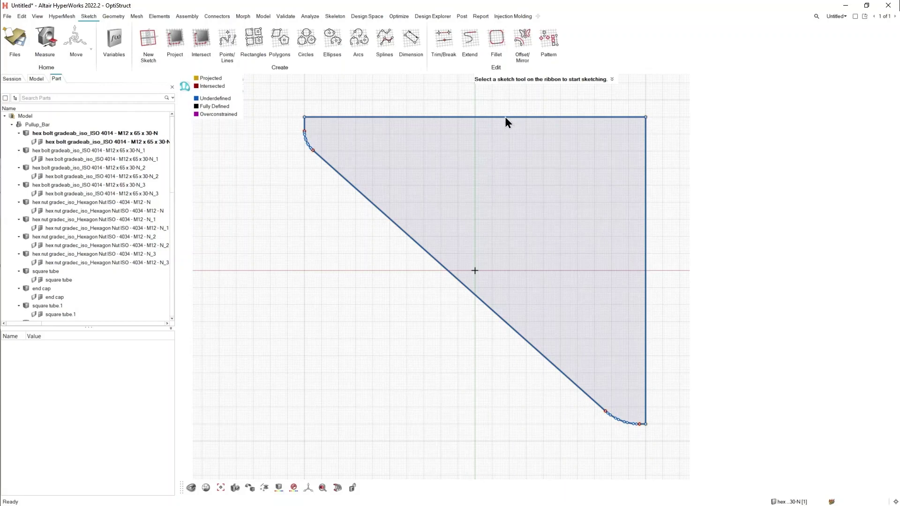
# Step: Offset only the upper horizontal edge of the brace outline 25 mm inward with a dimension
pyautogui.click(520, 42)
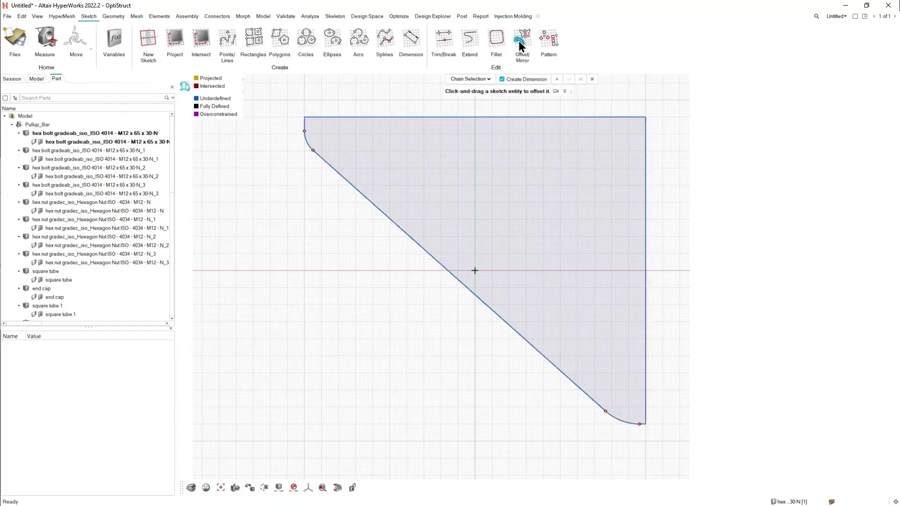
pyautogui.click(477, 79)
pyautogui.click(470, 98)
pyautogui.moveTo(545, 113)
pyautogui.mouseDown()
pyautogui.moveTo(504, 121)
pyautogui.moveTo(506, 155)
pyautogui.mouseUp()
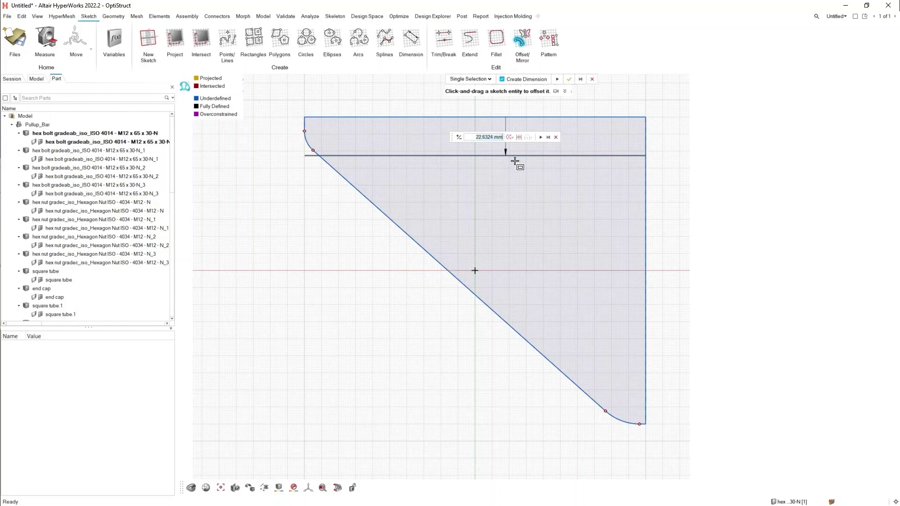
pyautogui.press('Return')
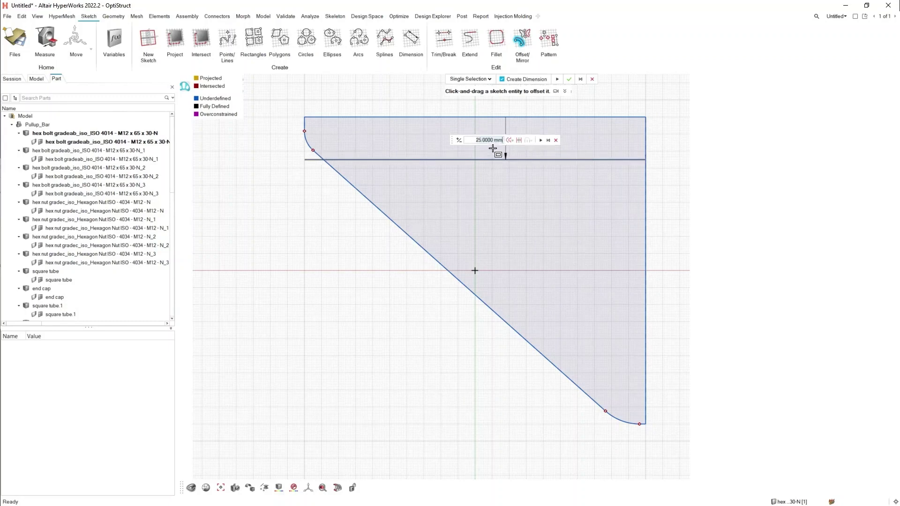
pyautogui.click(541, 137)
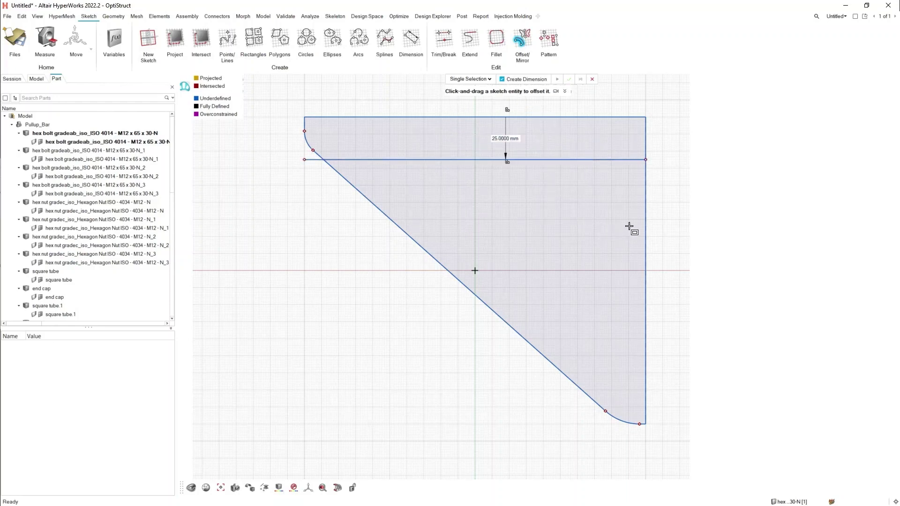
# Step: Offset the vertical edge of the brace outline 25 mm inward
pyautogui.moveTo(645, 228); pyautogui.dragTo(587, 231)
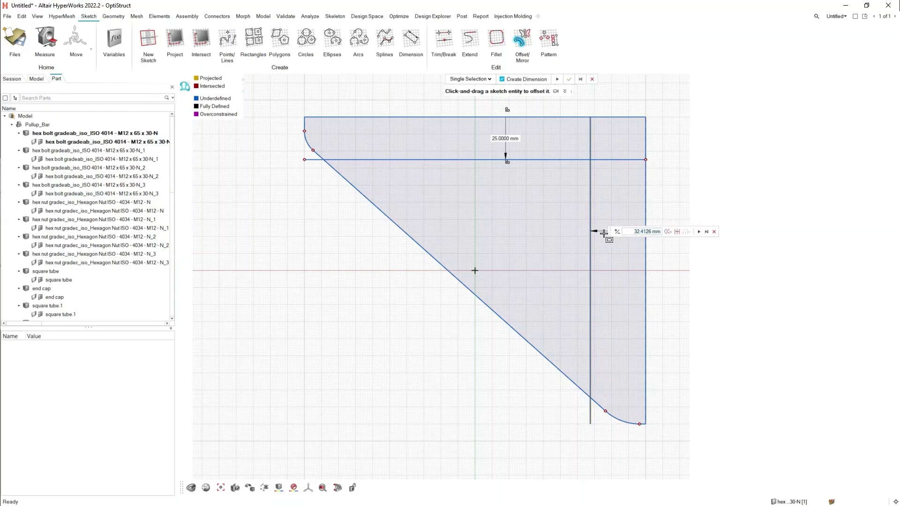
pyautogui.doubleClick(636, 231)
pyautogui.write('25')
pyautogui.press('Return')
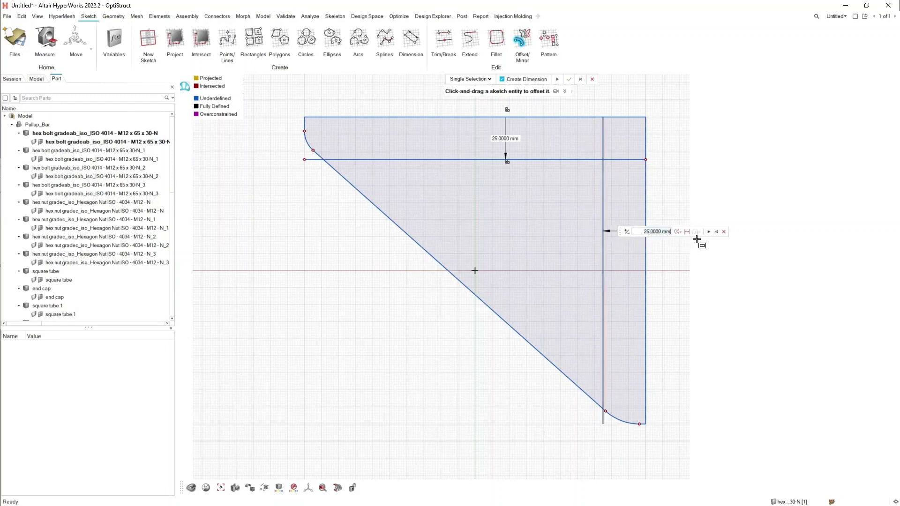
pyautogui.click(708, 232)
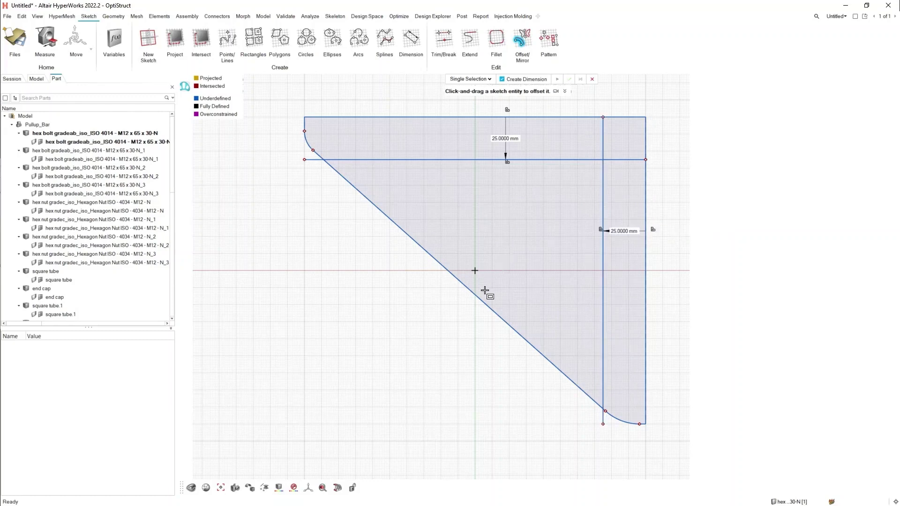
# Step: Offset the slanted edge of the brace outline 25 mm inward
pyautogui.moveTo(483, 303); pyautogui.dragTo(509, 269)
pyautogui.doubleClick(435, 284)
pyautogui.write('25')
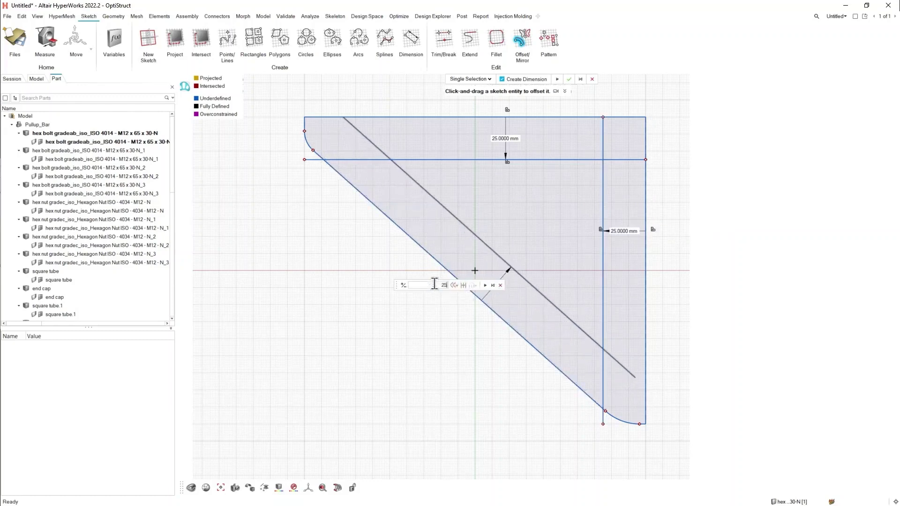
pyautogui.press('Return')
pyautogui.click(482, 287)
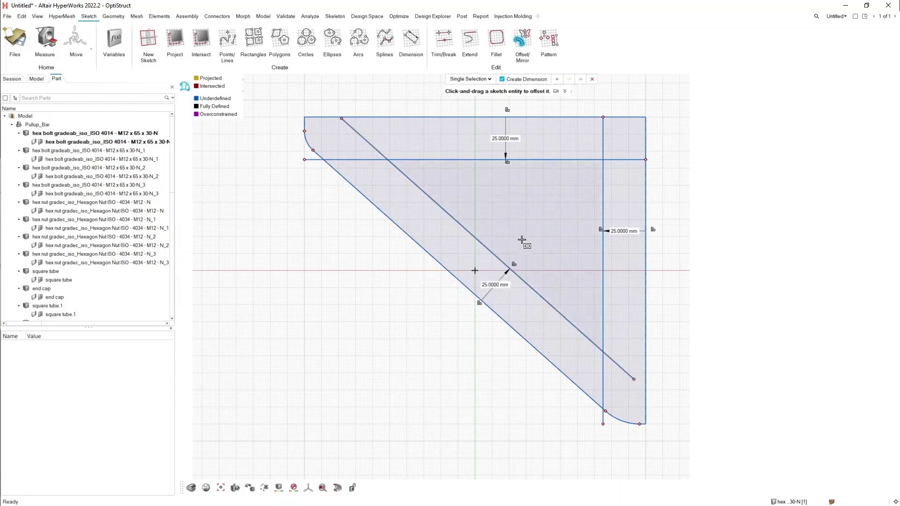
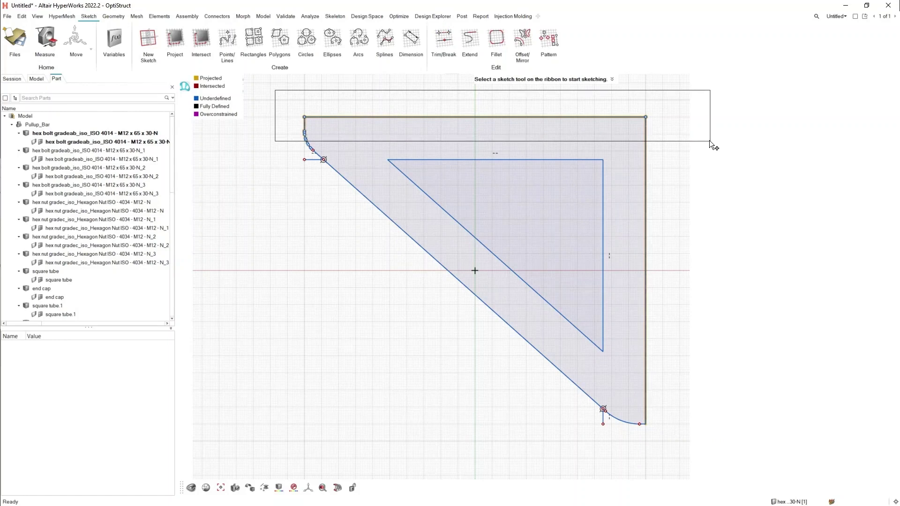
# Step: Delete the outer outline curves and leftover line stubs, keeping only the inner triangle
pyautogui.click(621, 420)
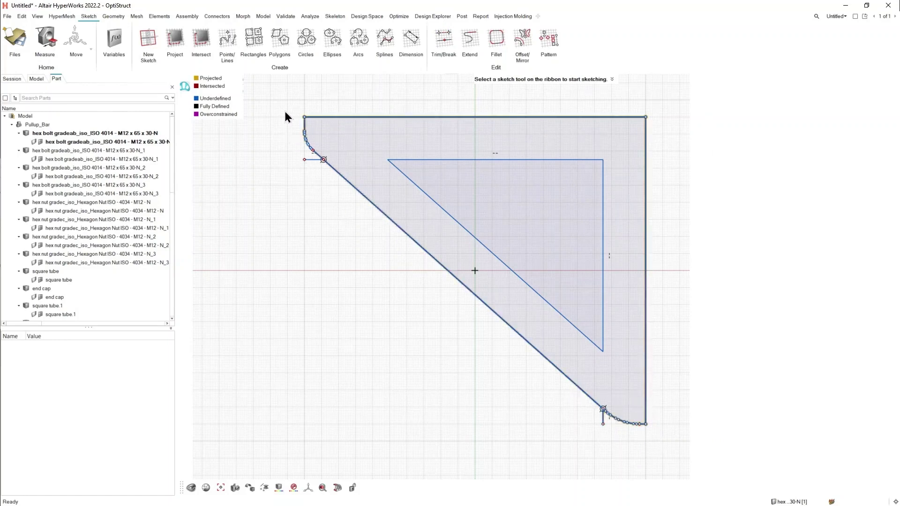
pyautogui.moveTo(279, 98); pyautogui.dragTo(348, 198)
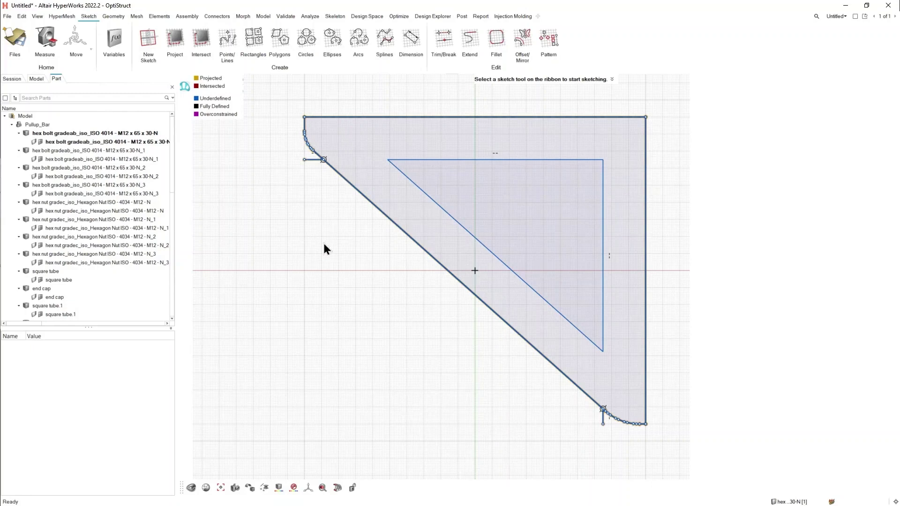
pyautogui.press('c')
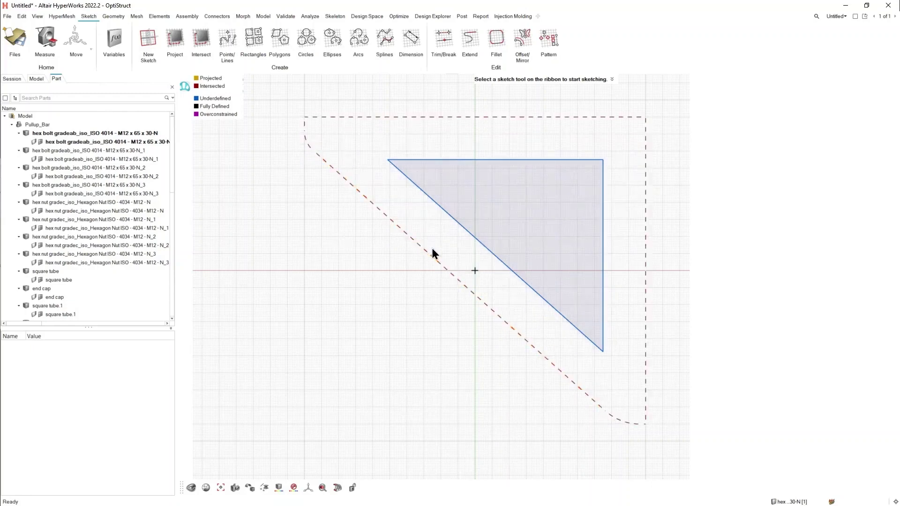
# Step: Apply a fixed constraint to all three sides of the inner triangle
pyautogui.click(446, 246)
pyautogui.click(516, 162)
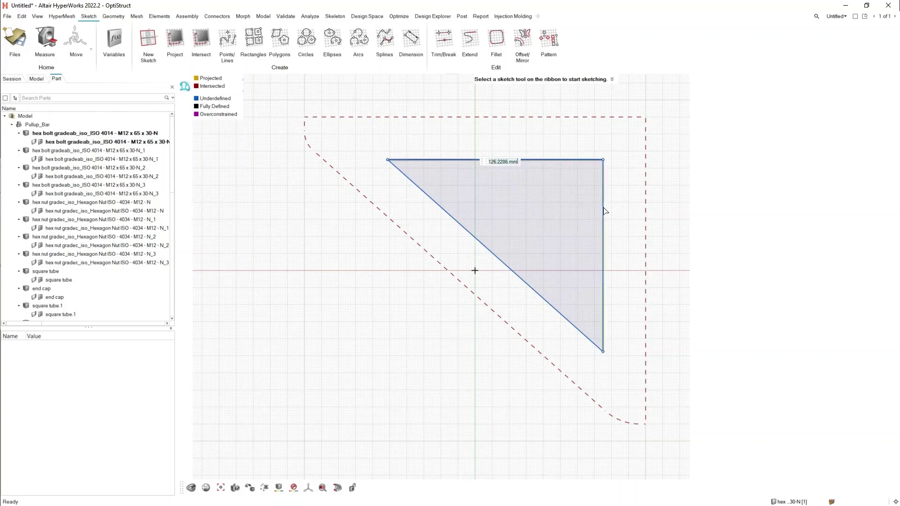
pyautogui.keyDown('ctrl'); pyautogui.click(524, 280); pyautogui.keyUp('ctrl')
pyautogui.rightClick(525, 280)
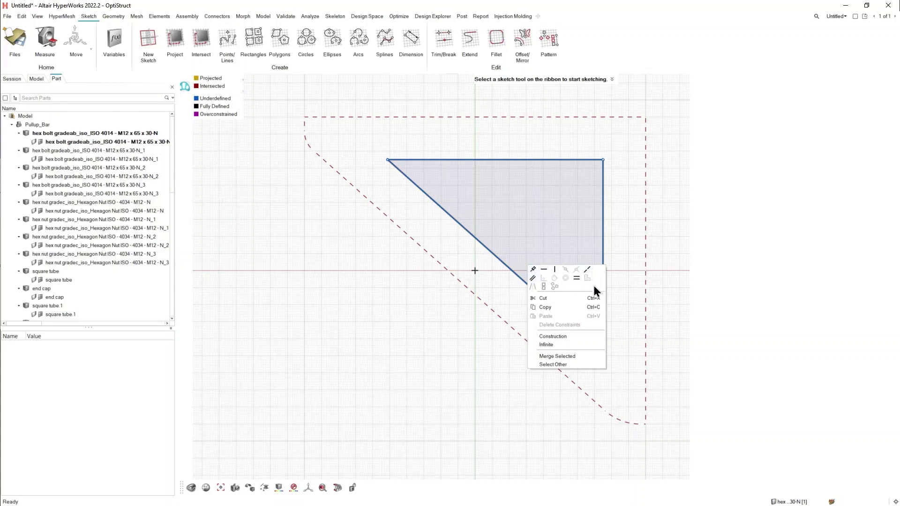
pyautogui.click(533, 269)
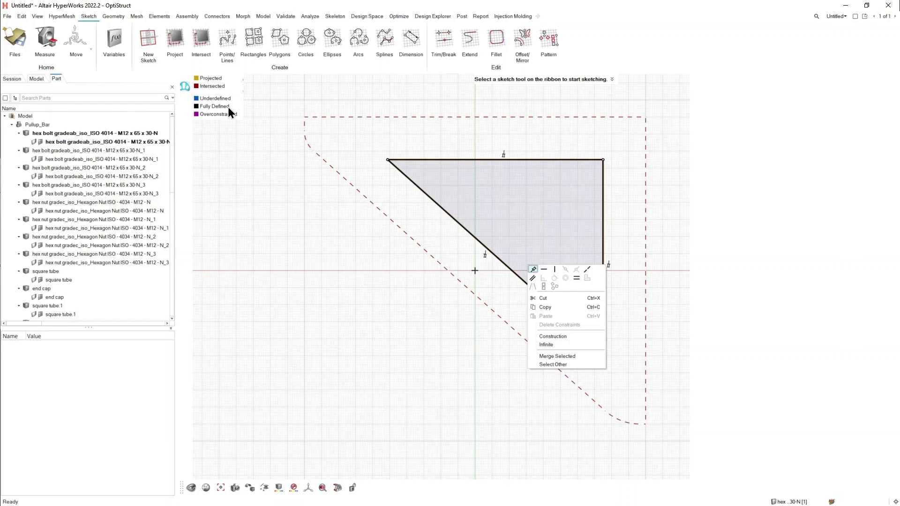
pyautogui.click(514, 298)
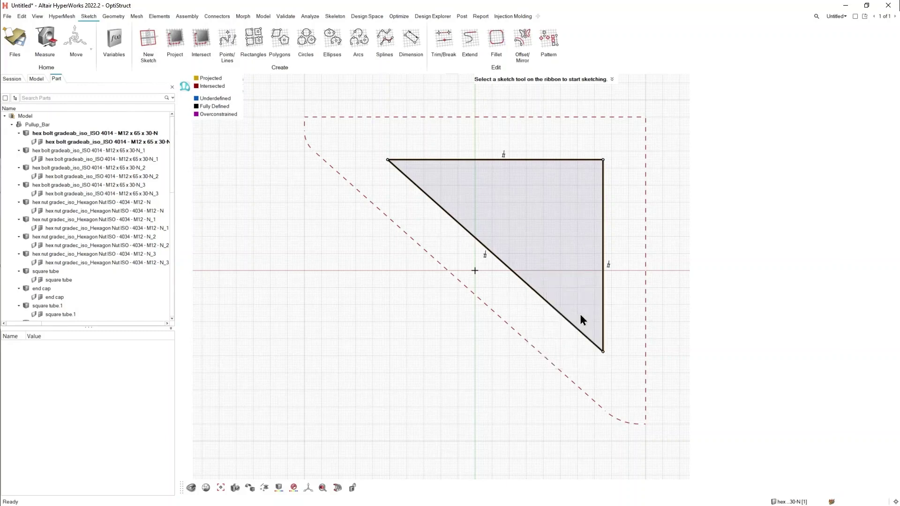
# Step: Fillet the triangle's three corners with a 5 mm radius and exit the sketch
pyautogui.click(496, 37)
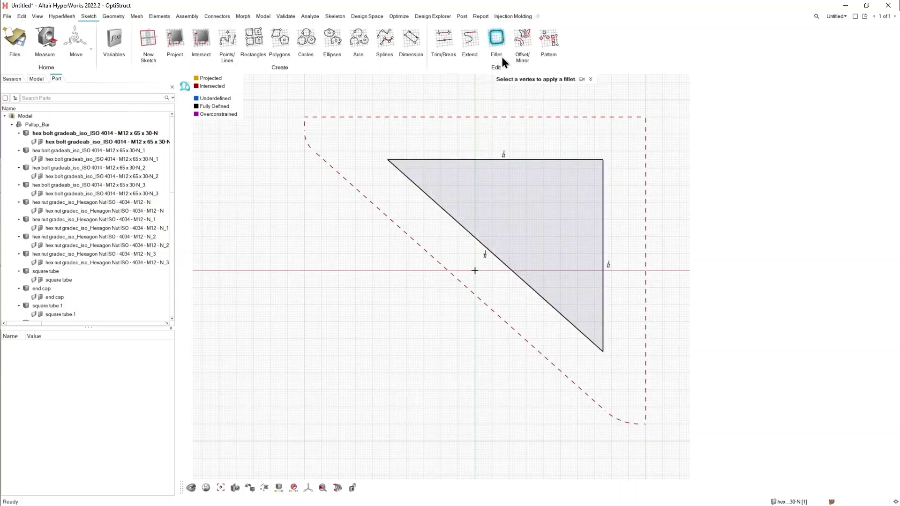
pyautogui.click(390, 161)
pyautogui.click(602, 160)
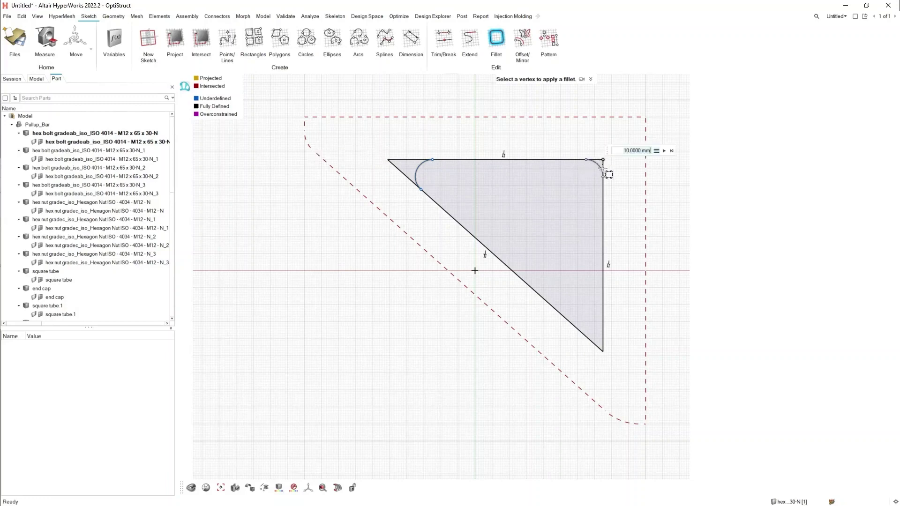
pyautogui.click(603, 351)
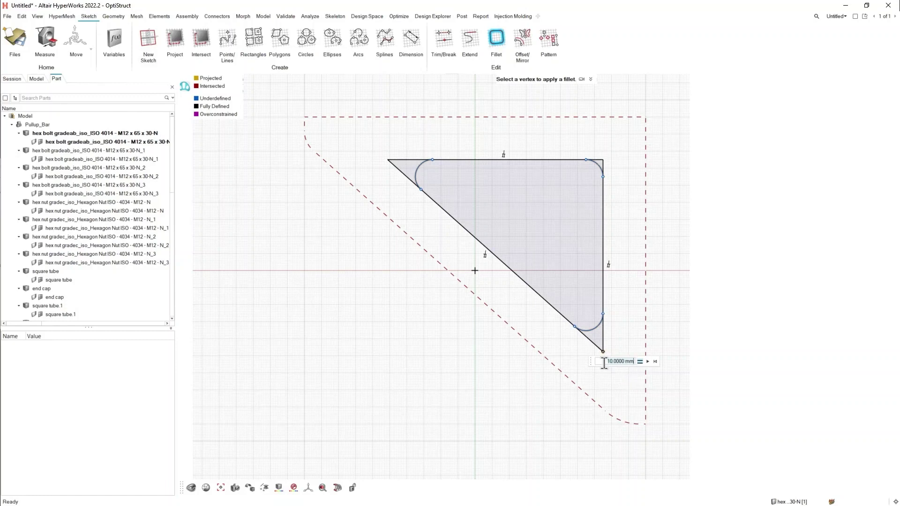
pyautogui.doubleClick(604, 364)
pyautogui.write('5')
pyautogui.press('Return')
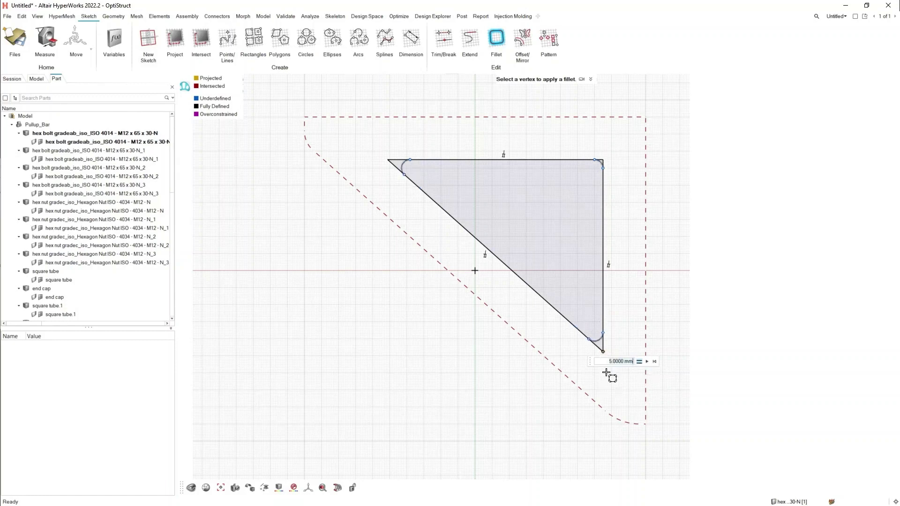
pyautogui.click(648, 362)
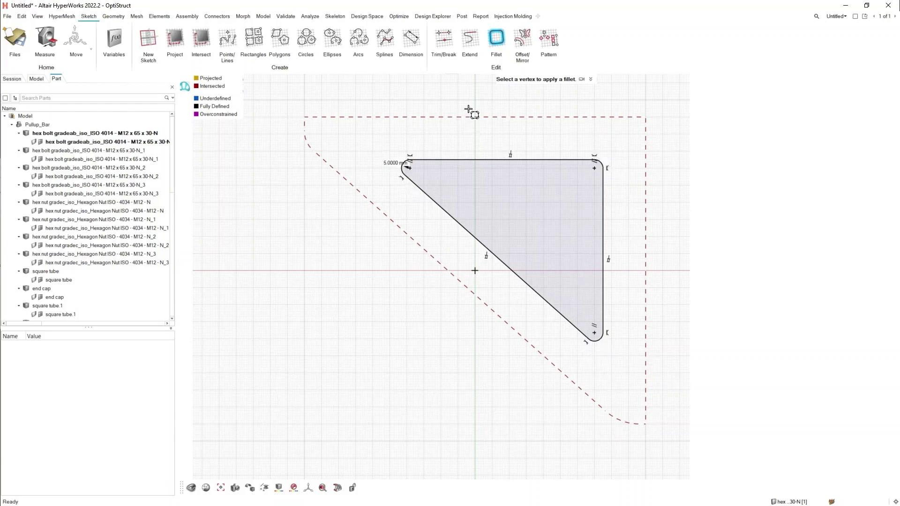
pyautogui.press('Escape')
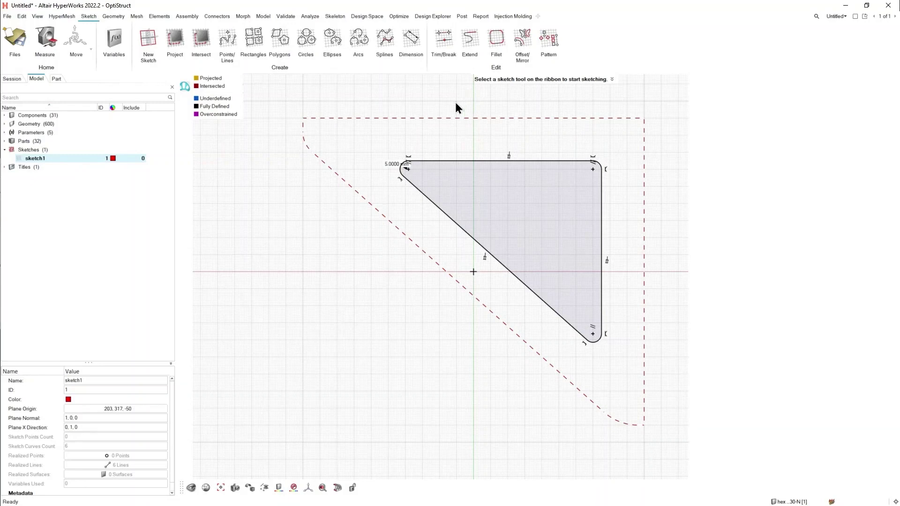
pyautogui.rightClick(458, 108)
pyautogui.click(446, 103)
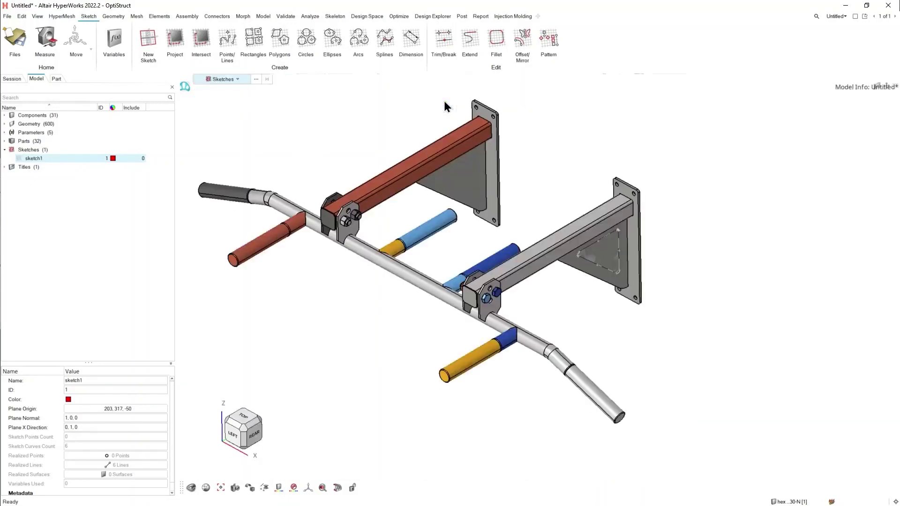
# Step: Extrude the rounded triangular sketch surface by -600 with Drag so it passes through both braces
pyautogui.moveTo(446, 117); pyautogui.dragTo(535, 182, button='middle')
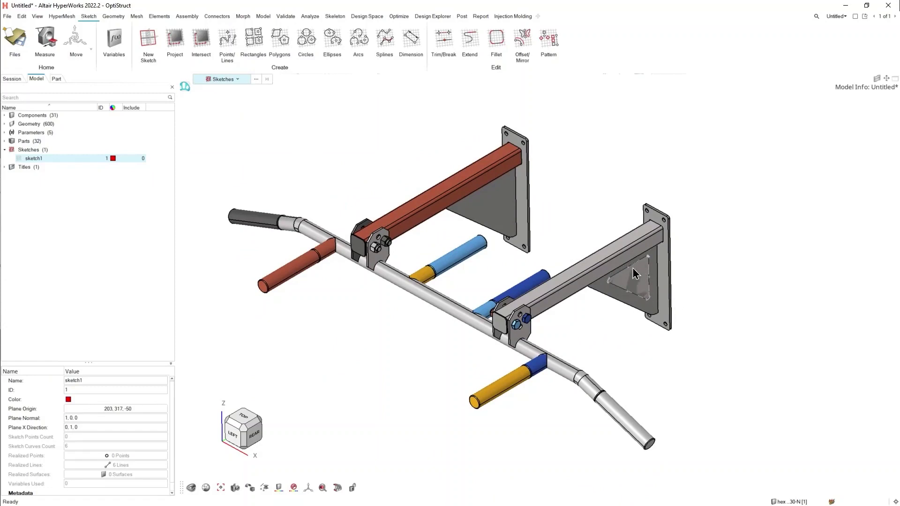
pyautogui.click(115, 21)
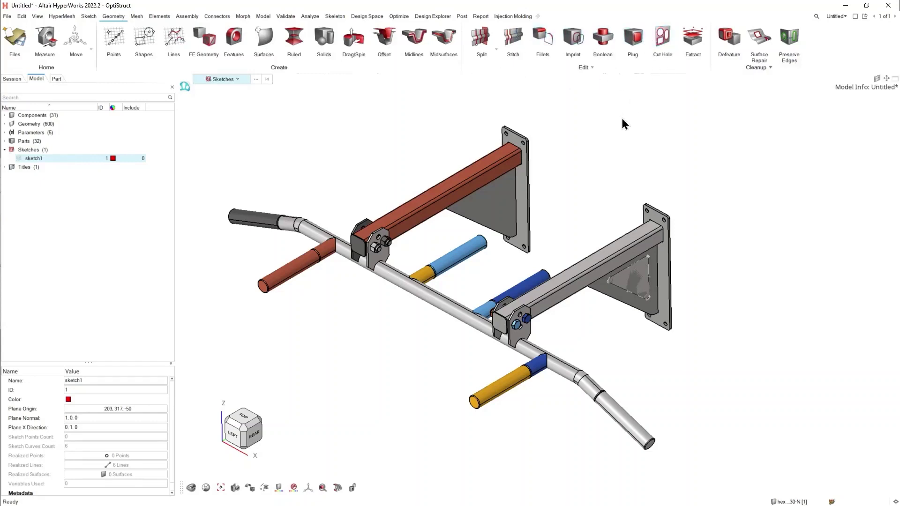
pyautogui.click(351, 38)
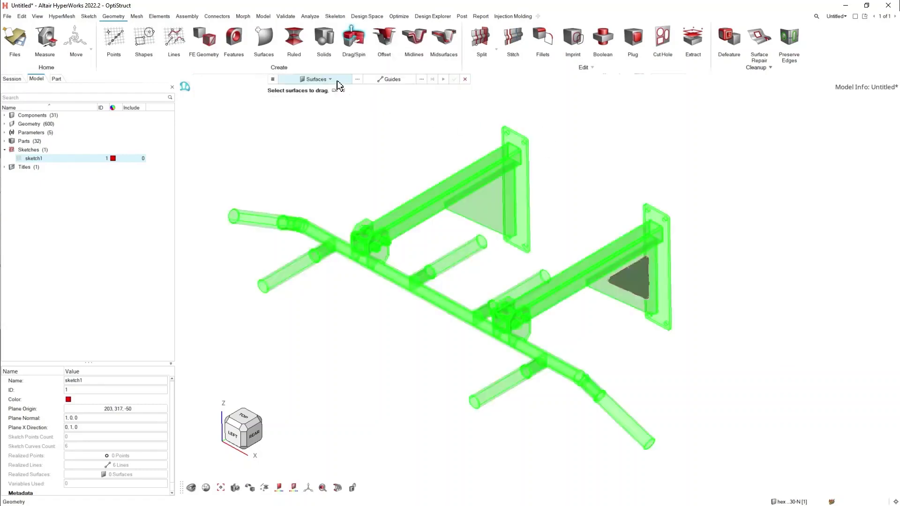
pyautogui.click(636, 278)
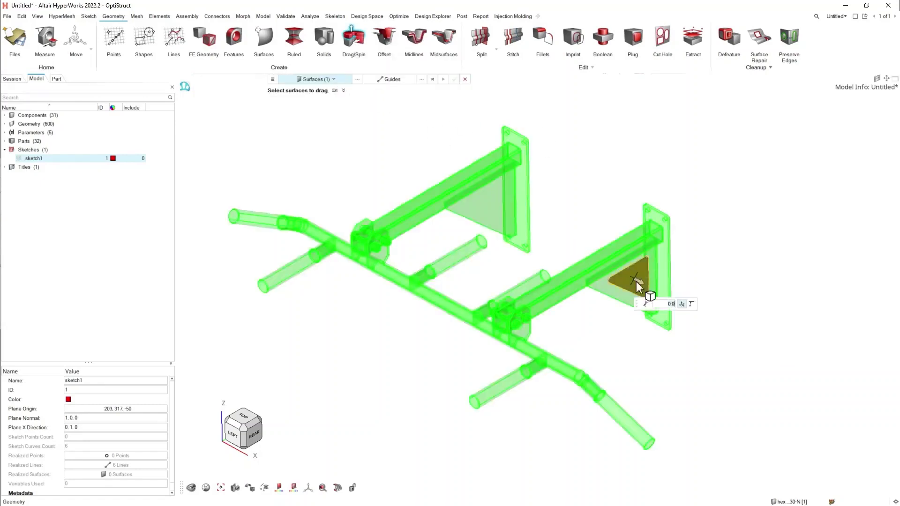
pyautogui.moveTo(641, 281); pyautogui.dragTo(429, 162)
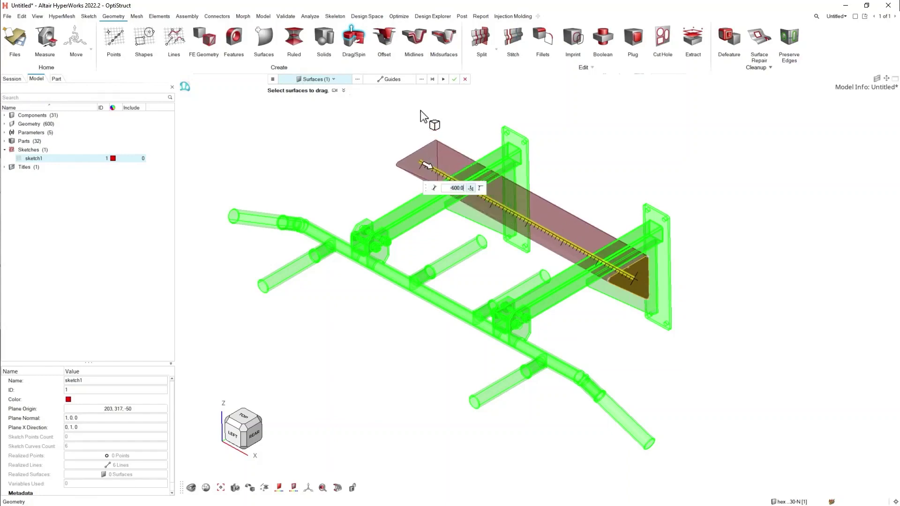
pyautogui.click(454, 80)
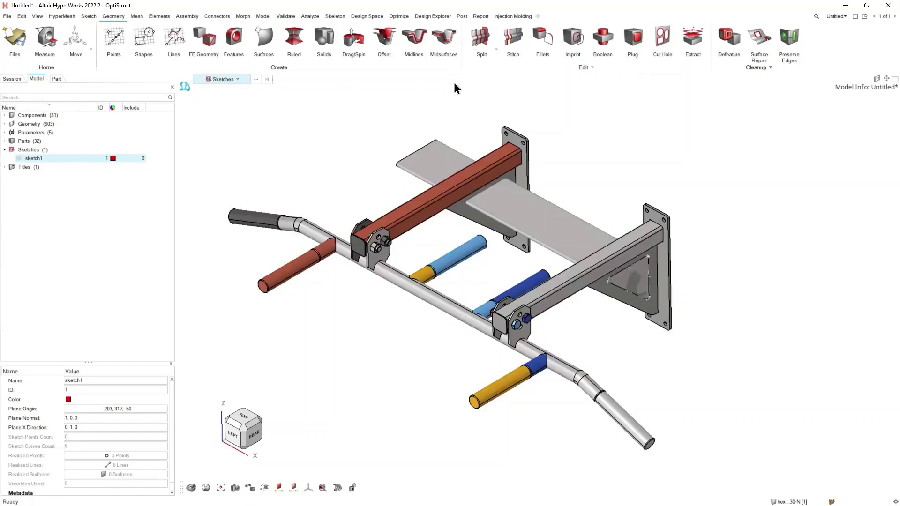
# Step: Subtract the extruded rounded triangular solid from both mounting braces with Boolean Subtract, without keeping the tool
pyautogui.moveTo(603, 38)
pyautogui.click(591, 89)
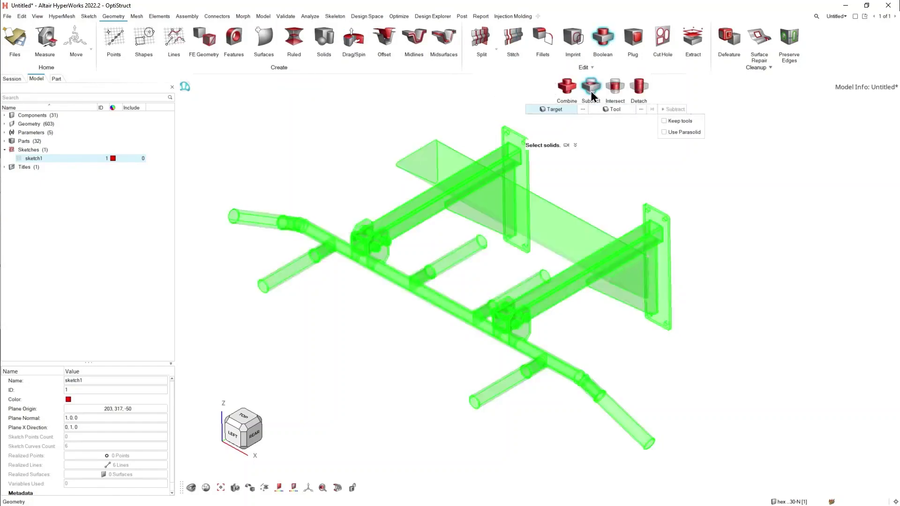
pyautogui.click(604, 289)
pyautogui.click(468, 217)
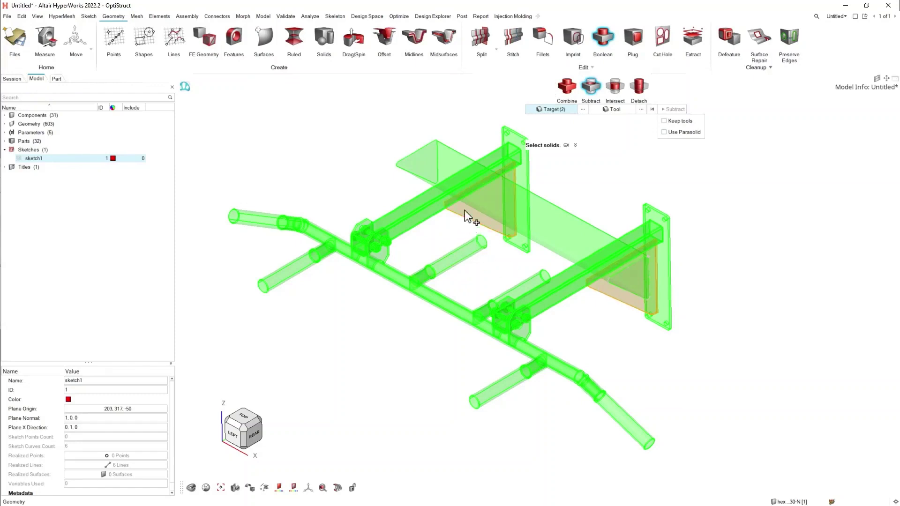
pyautogui.click(605, 110)
pyautogui.click(436, 164)
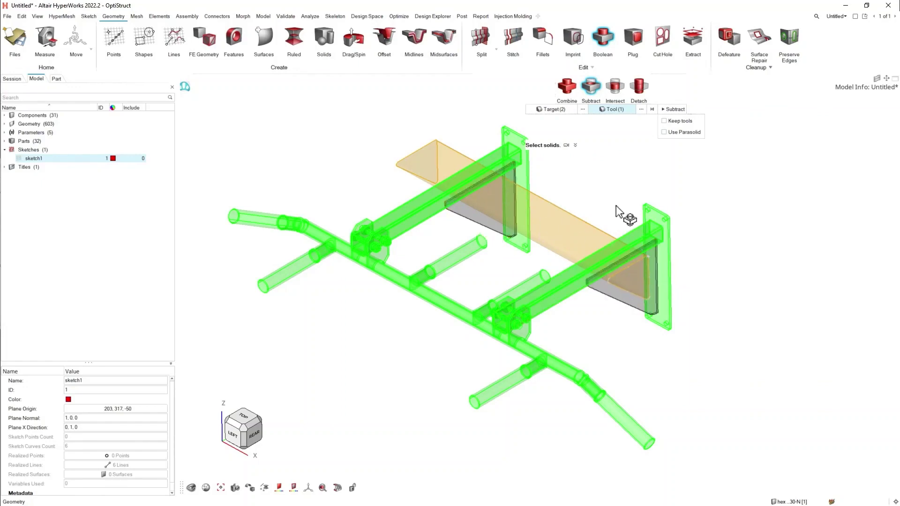
pyautogui.click(670, 110)
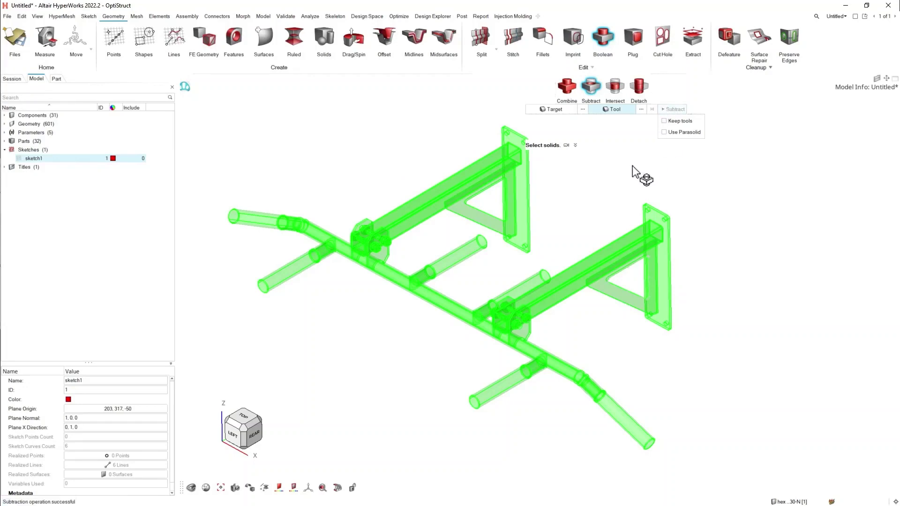
pyautogui.press('Escape')
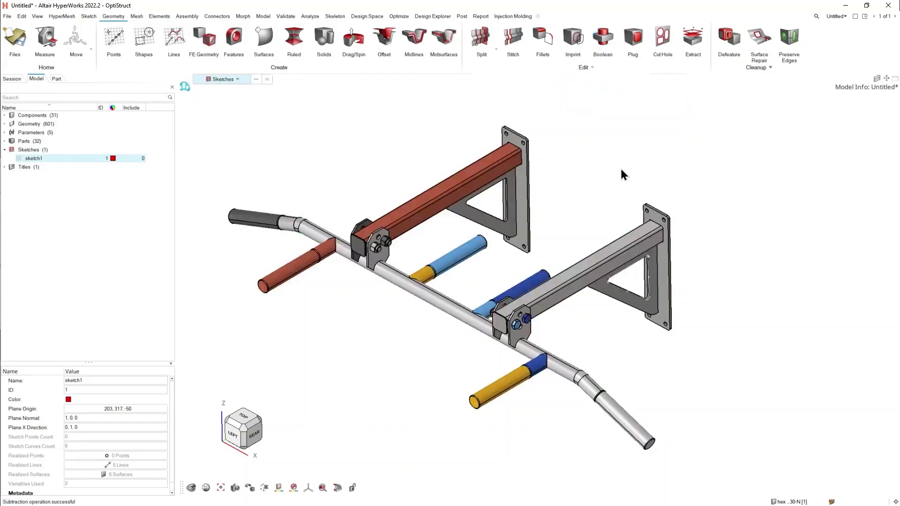
pyautogui.moveTo(571, 208); pyautogui.dragTo(613, 210, button='right')
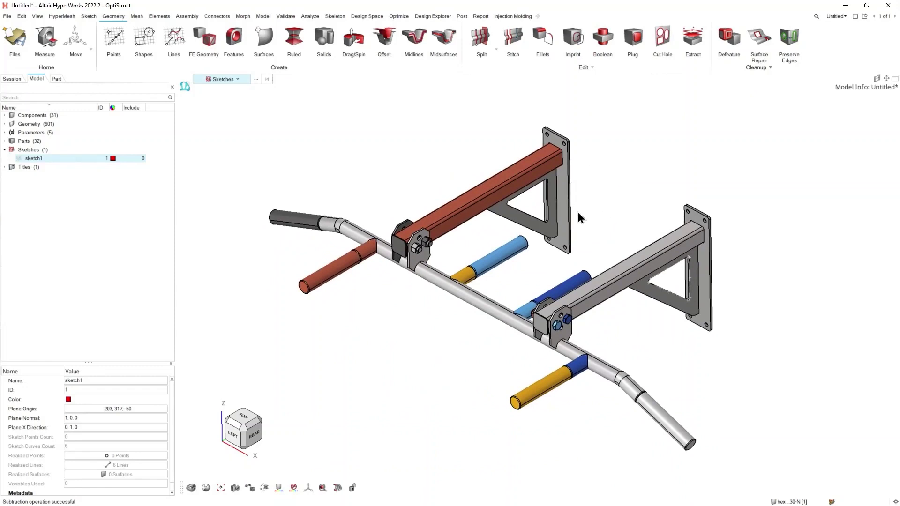
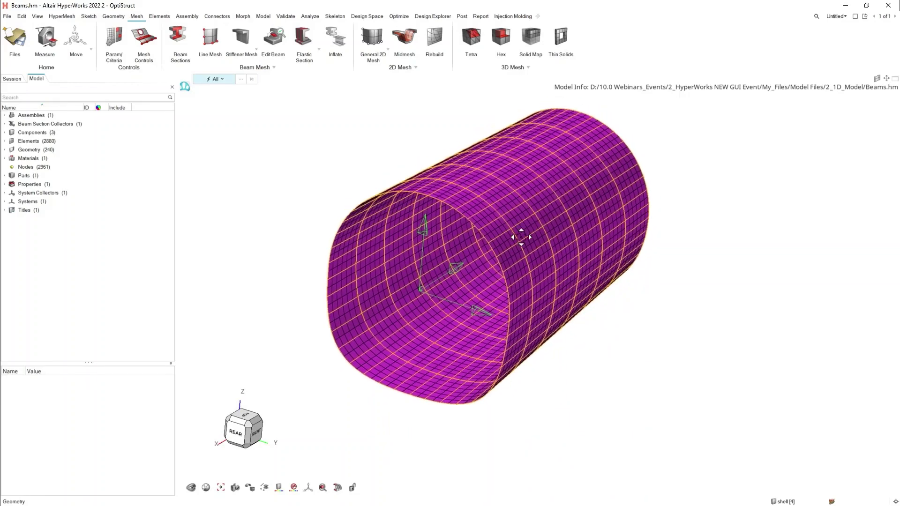
# Step: Create a standard beam section named SECT and set its section type to T
pyautogui.moveTo(518, 237)
pyautogui.mouseDown(button='middle')
pyautogui.moveTo(522, 250)
pyautogui.moveTo(510, 237)
pyautogui.mouseUp(button='middle')
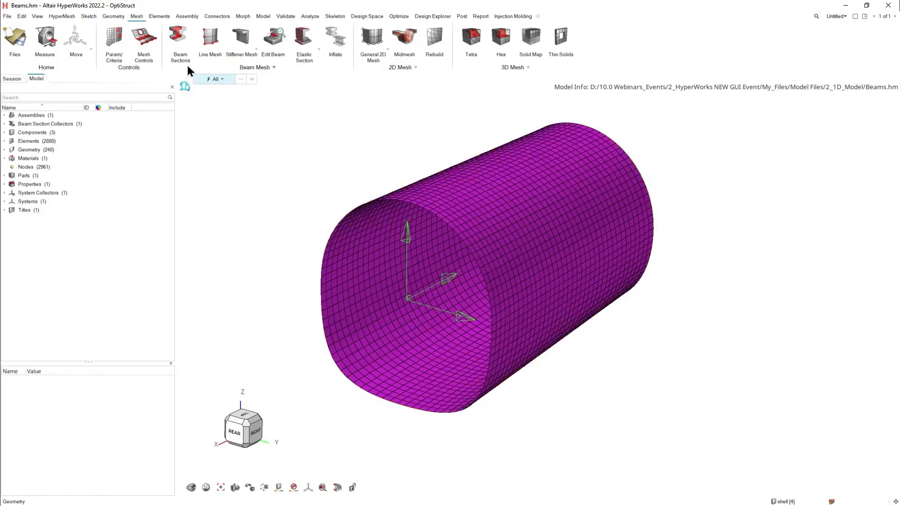
pyautogui.click(169, 36)
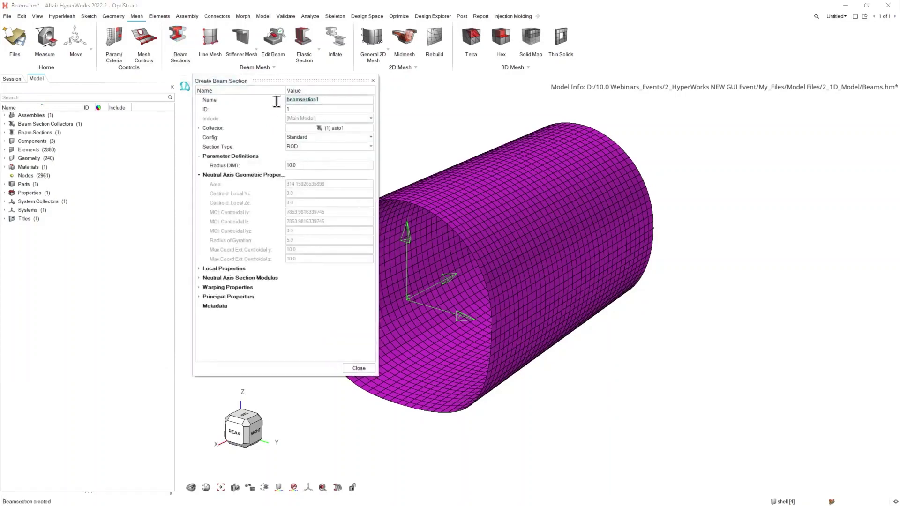
pyautogui.click(311, 111)
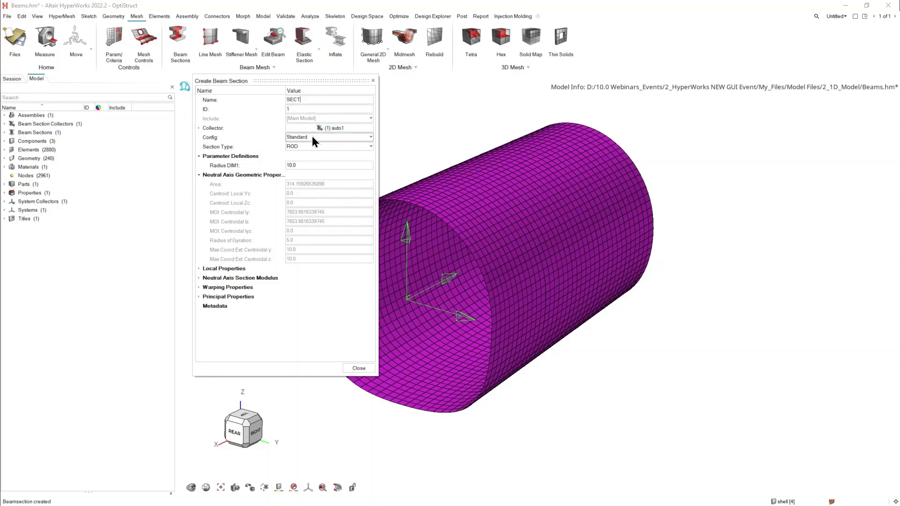
pyautogui.click(307, 146)
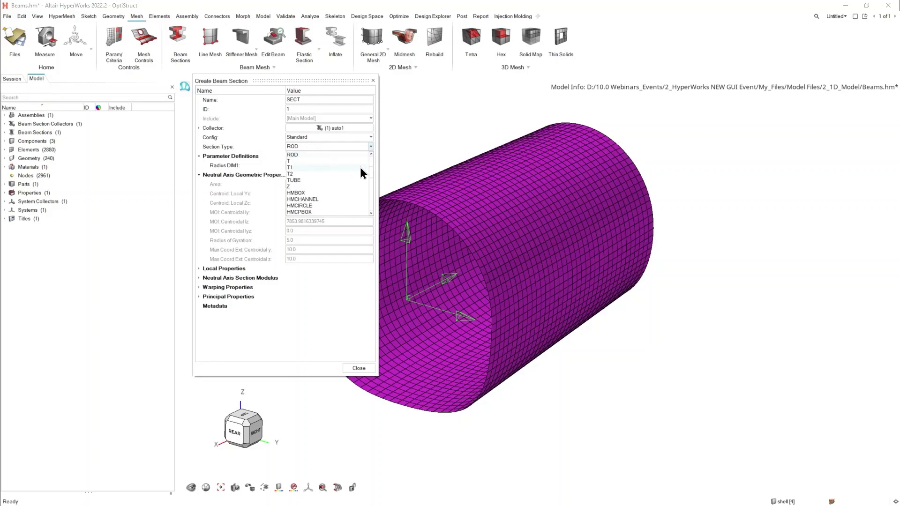
pyautogui.moveTo(372, 172)
pyautogui.mouseDown()
pyautogui.moveTo(371, 156)
pyautogui.moveTo(369, 205)
pyautogui.moveTo(370, 170)
pyautogui.mouseUp()
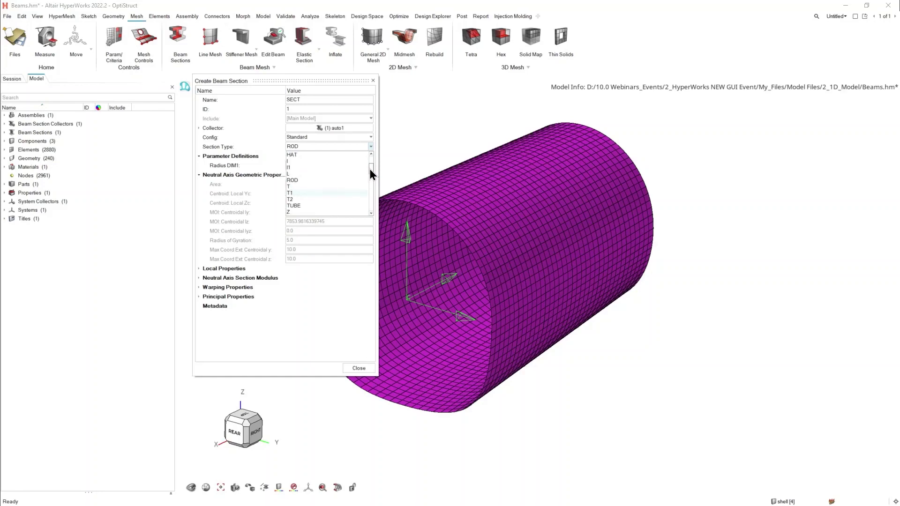
pyautogui.click(297, 187)
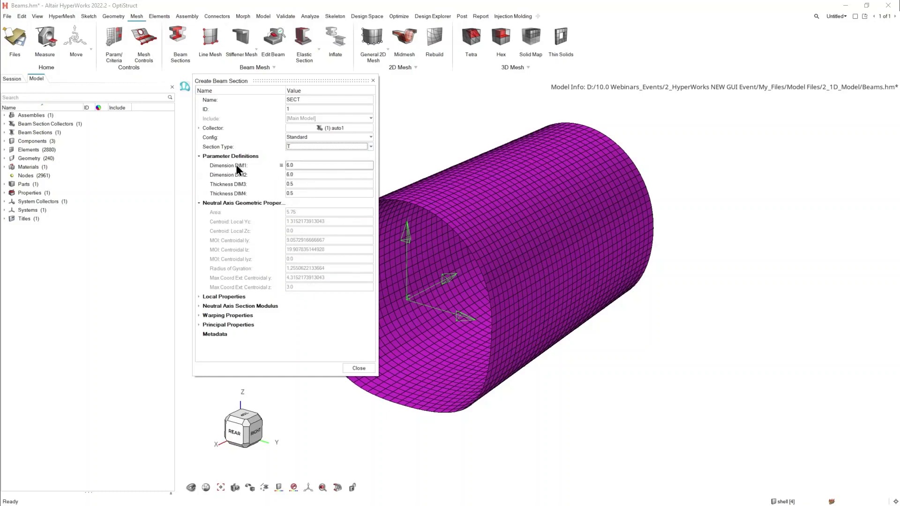
# Step: Set the T section's dimensions to 20 for DIM1 and 60 for DIM2
pyautogui.moveTo(236, 176)
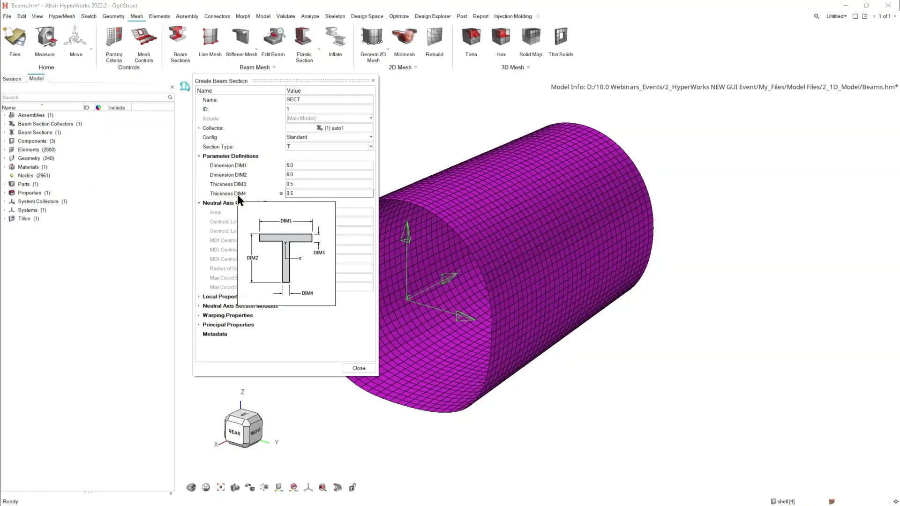
pyautogui.click(297, 163)
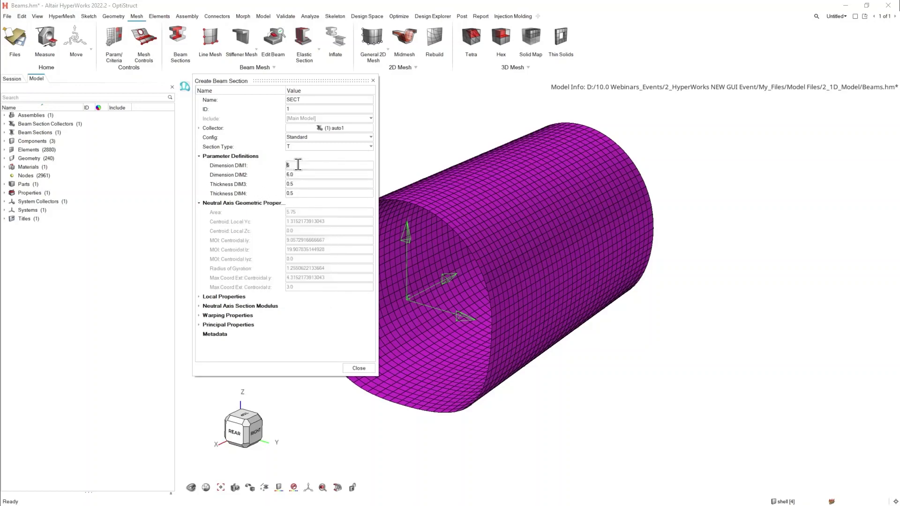
pyautogui.write('20.0')
pyautogui.press('Return')
pyautogui.click(294, 174)
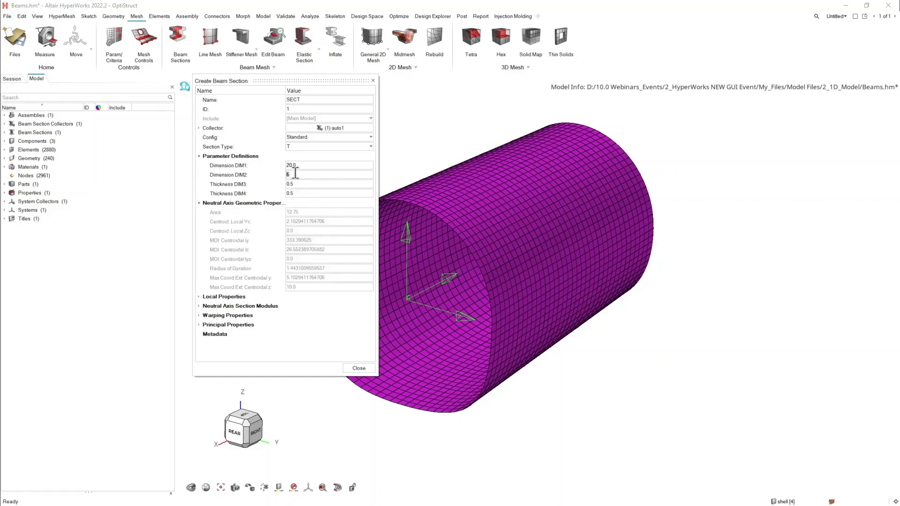
pyautogui.write('60')
pyautogui.press('Return')
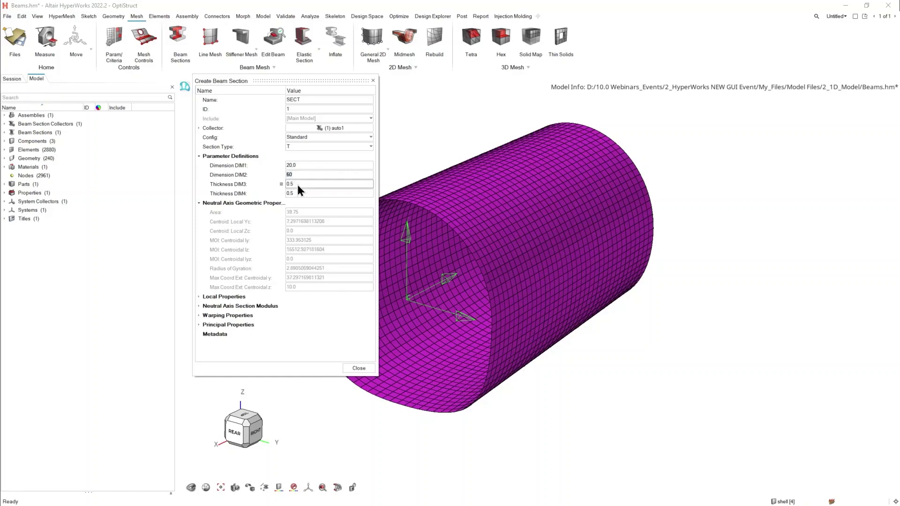
# Step: Set the T section's thicknesses to 1 for DIM3 and 5 for DIM4, and finish the beam section
pyautogui.click(297, 183)
pyautogui.write('1')
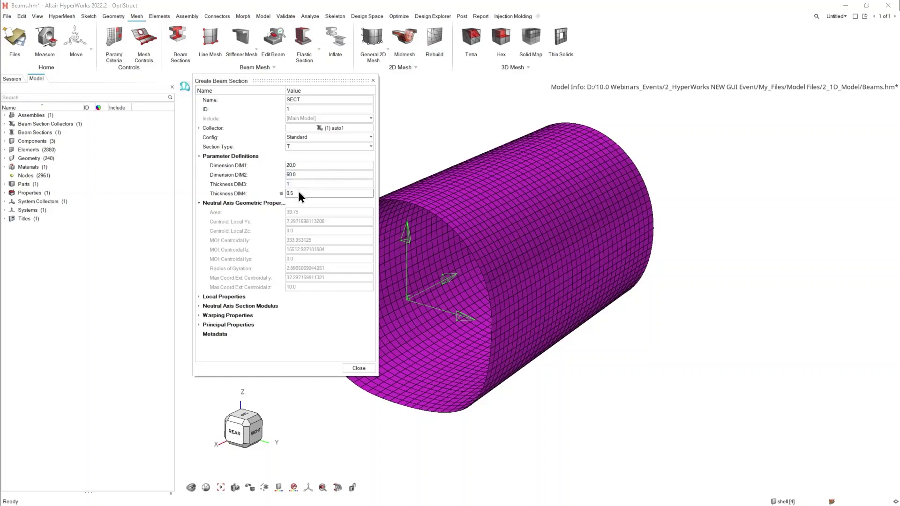
pyautogui.click(298, 192)
pyautogui.write('5')
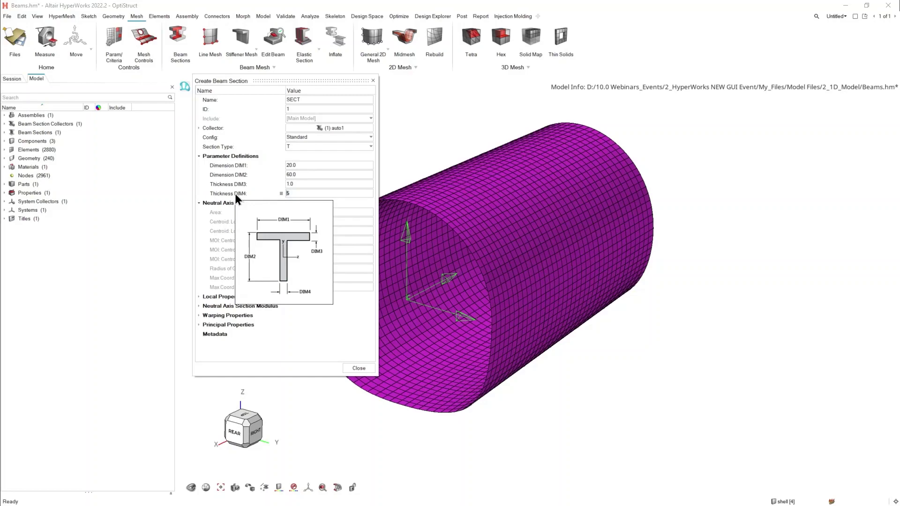
pyautogui.press('Return')
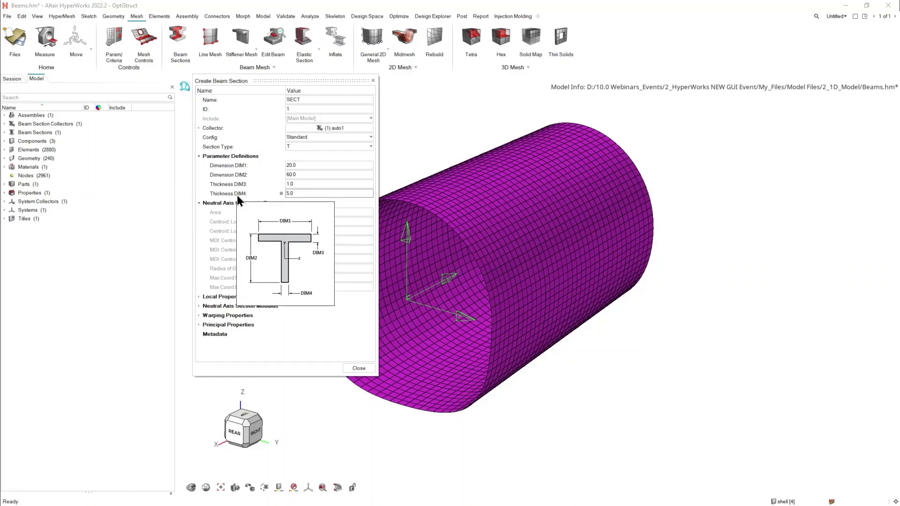
pyautogui.click(359, 368)
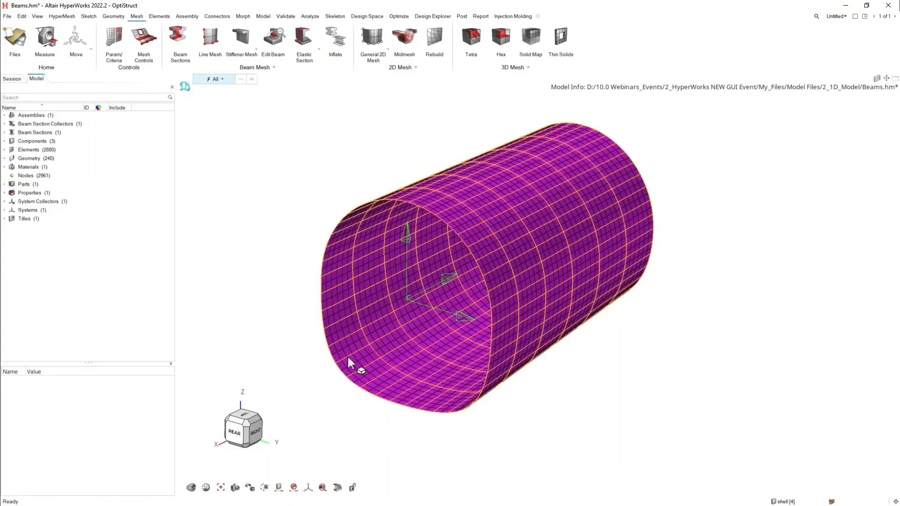
# Step: Review the parameter definitions and neutral-axis geometric properties of beam section SECT
pyautogui.click(5, 133)
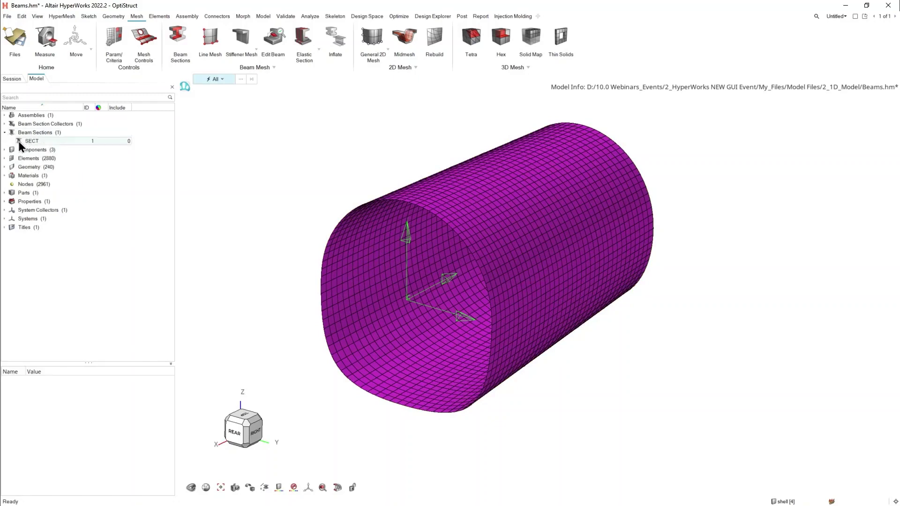
pyautogui.click(30, 141)
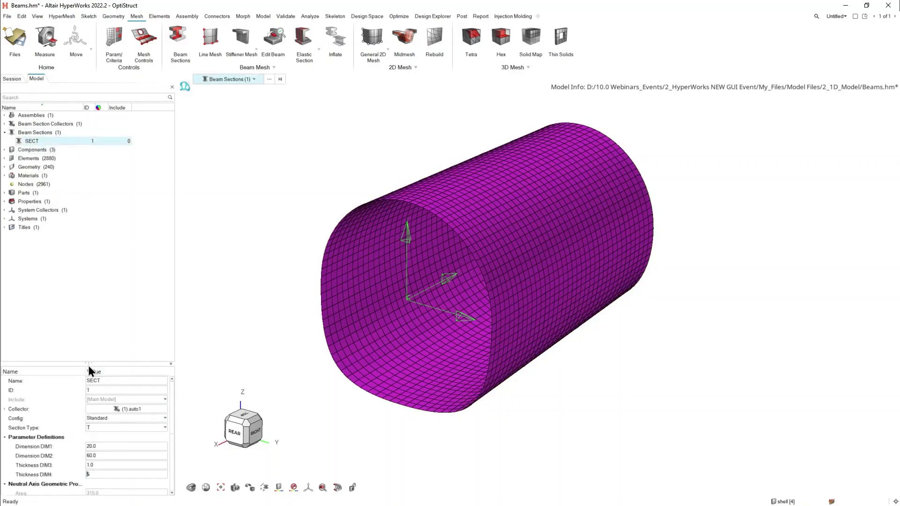
pyautogui.moveTo(88, 362); pyautogui.dragTo(88, 328)
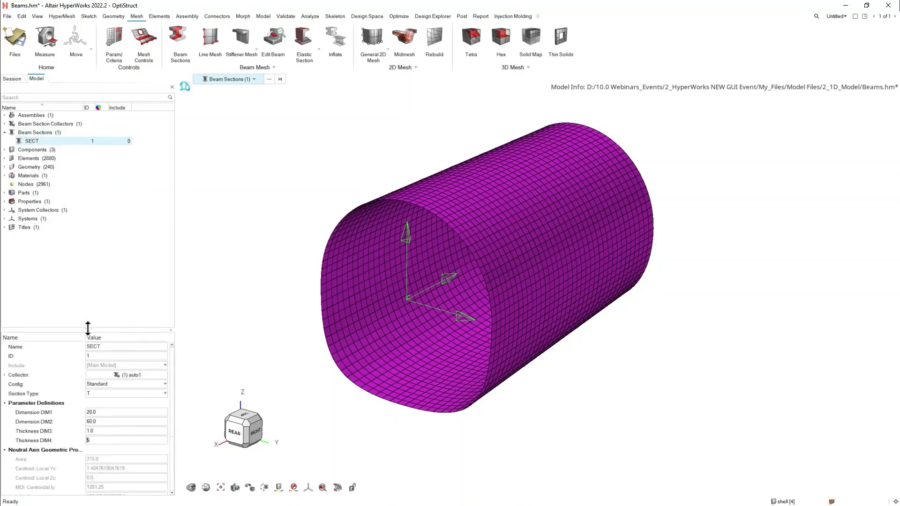
pyautogui.moveTo(88, 328); pyautogui.dragTo(89, 287)
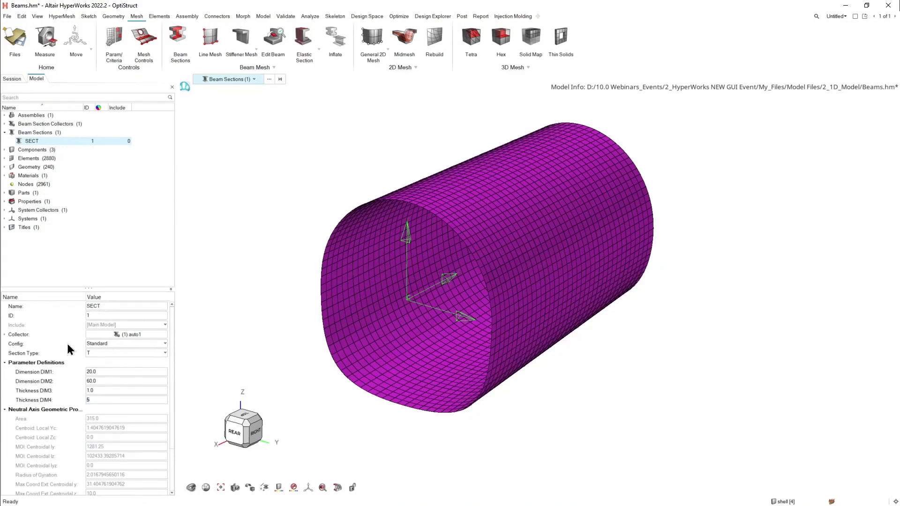
pyautogui.moveTo(87, 288); pyautogui.dragTo(90, 340)
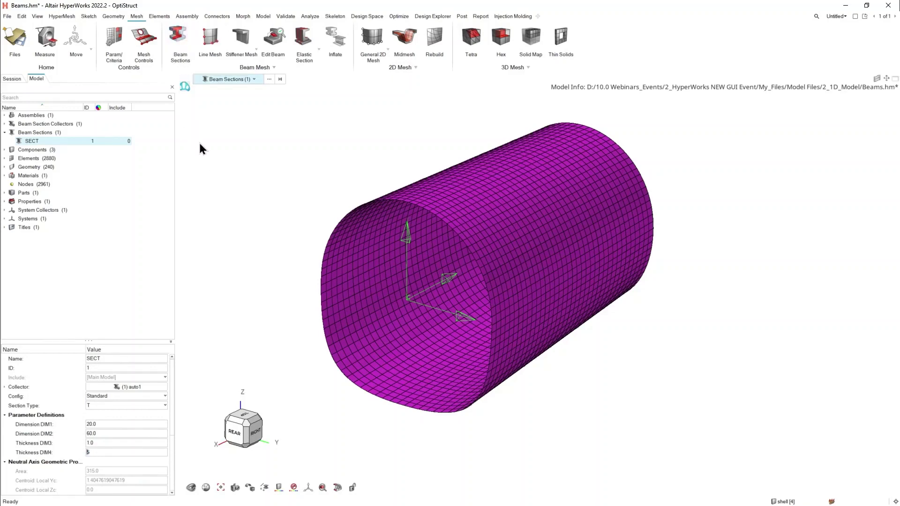
# Step: Create a new sketch on the global plane with normal 1, 0, 0
pyautogui.click(89, 18)
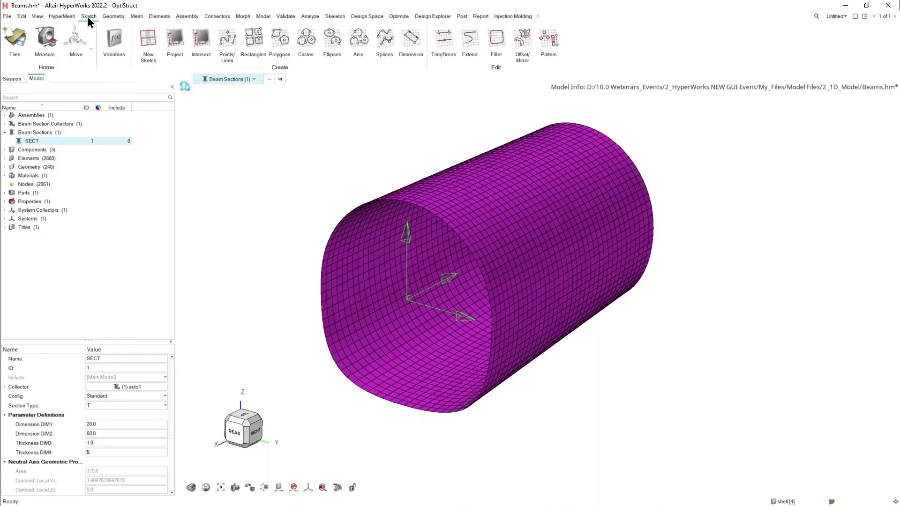
pyautogui.click(148, 38)
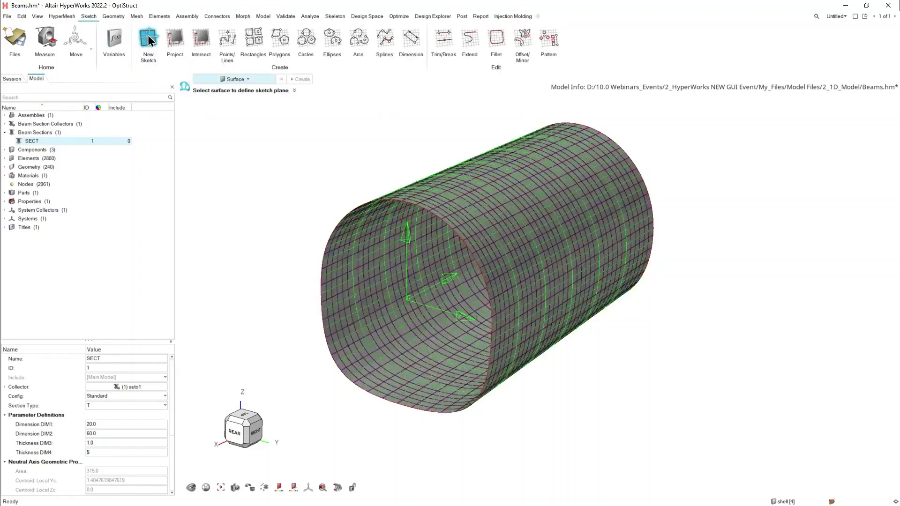
pyautogui.click(243, 79)
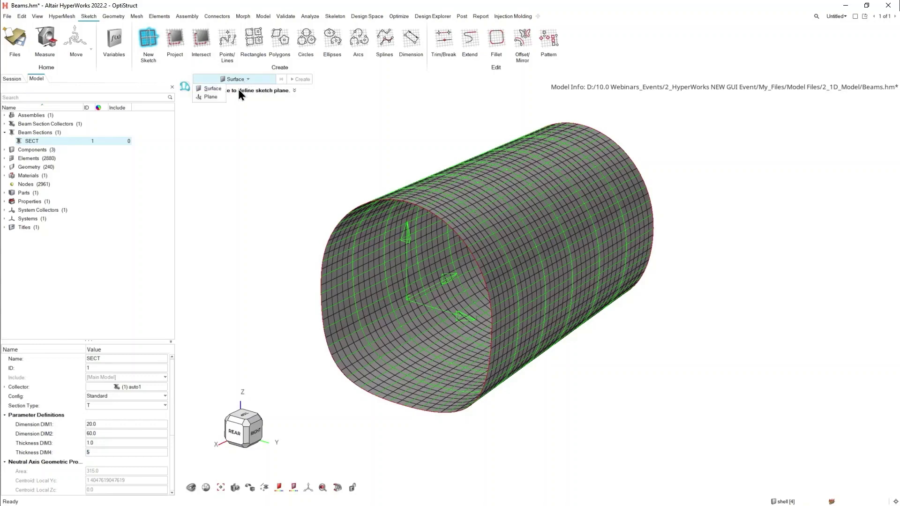
pyautogui.click(214, 97)
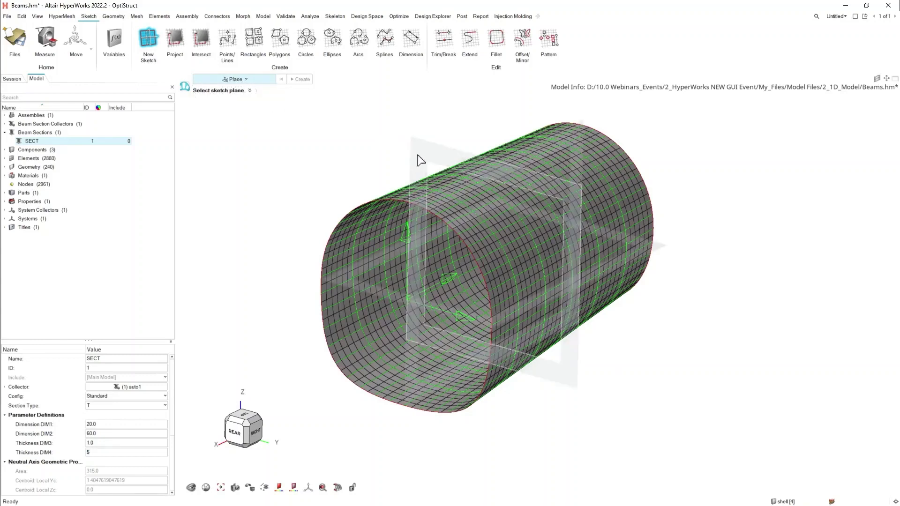
pyautogui.click(402, 154)
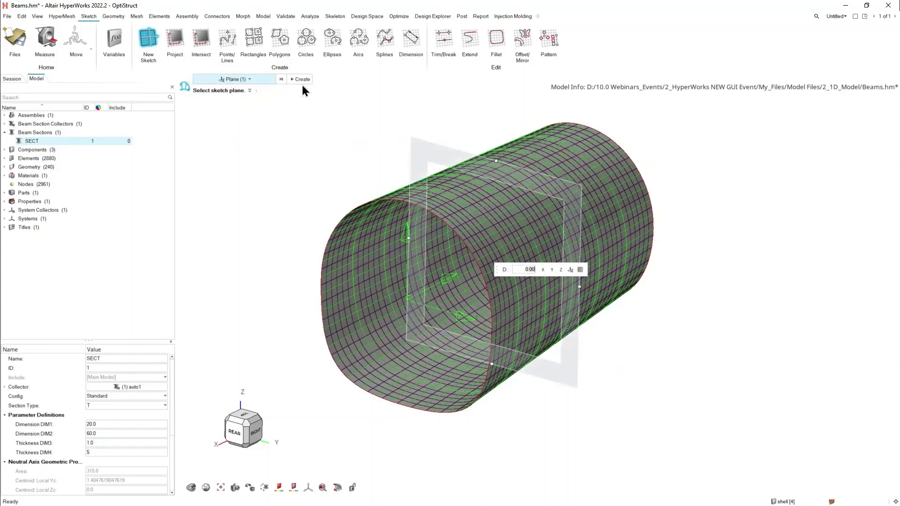
pyautogui.click(301, 80)
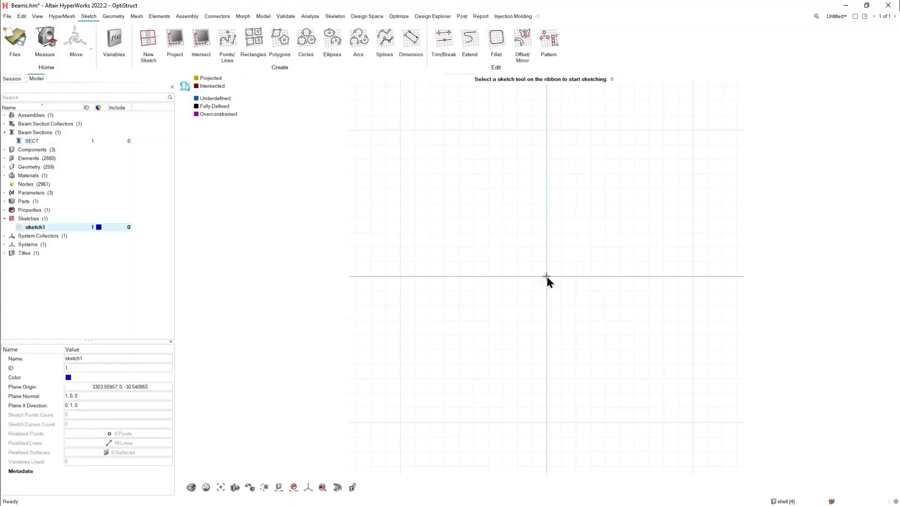
# Step: Sketch a vertical line upward from the origin and a horizontal line about 31 mm long from the origin along the positive horizontal axis
pyautogui.click(235, 42)
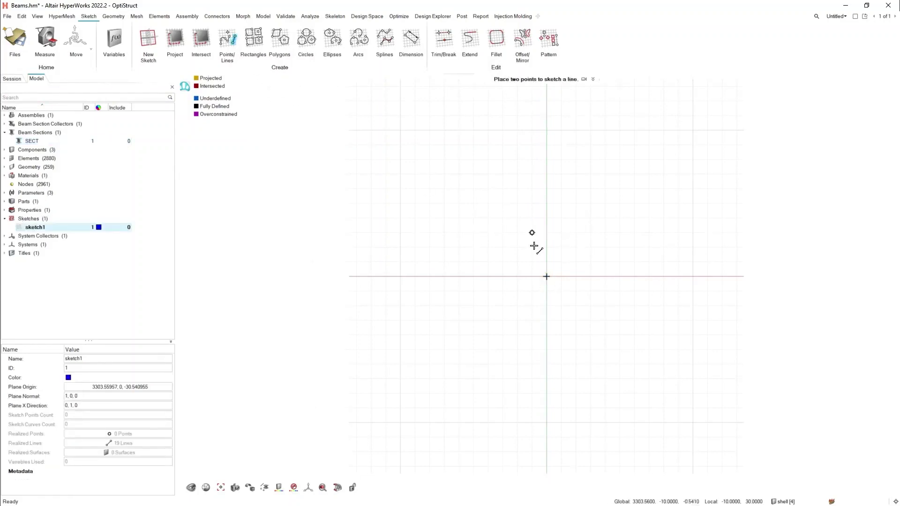
pyautogui.click(547, 277)
pyautogui.click(547, 234)
pyautogui.click(546, 277)
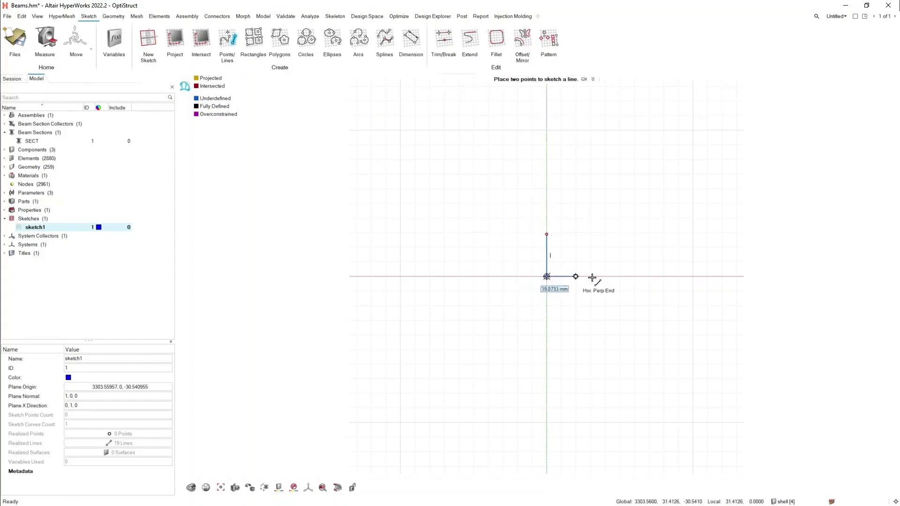
pyautogui.click(592, 276)
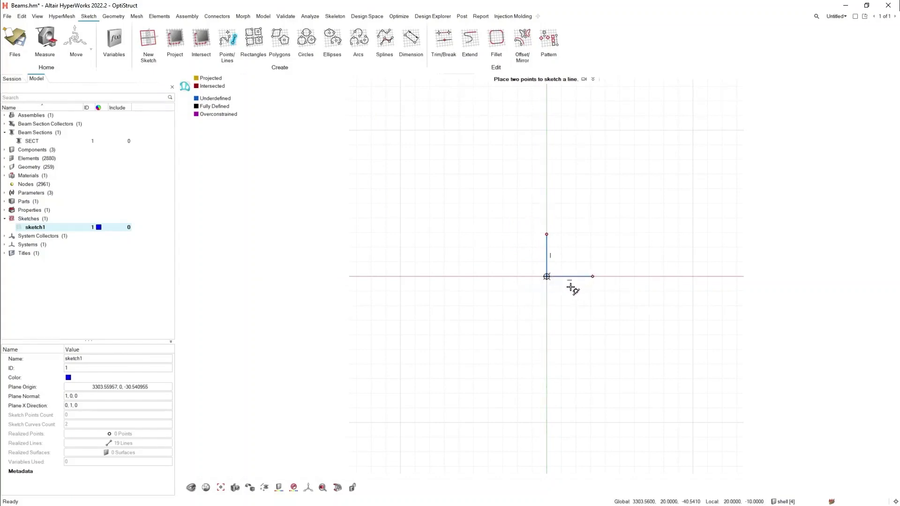
# Step: Convert the sketched vertical and horizontal lines into infinite construction lines and lock their positions
pyautogui.press('Escape')
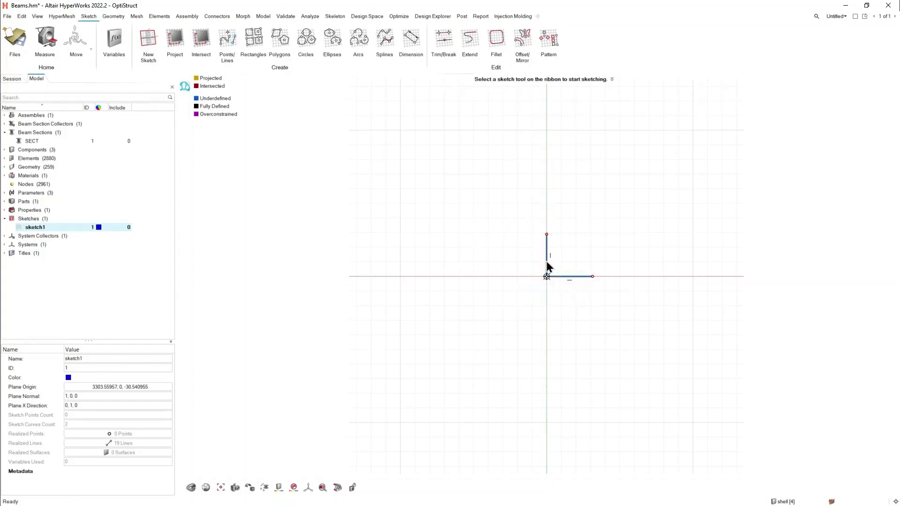
pyautogui.rightClick(547, 263)
pyautogui.click(571, 325)
pyautogui.rightClick(561, 277)
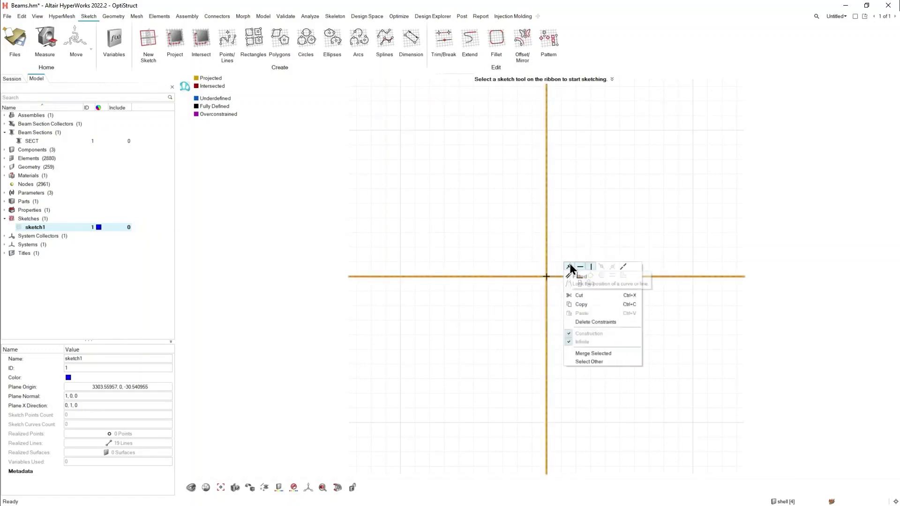
pyautogui.click(569, 267)
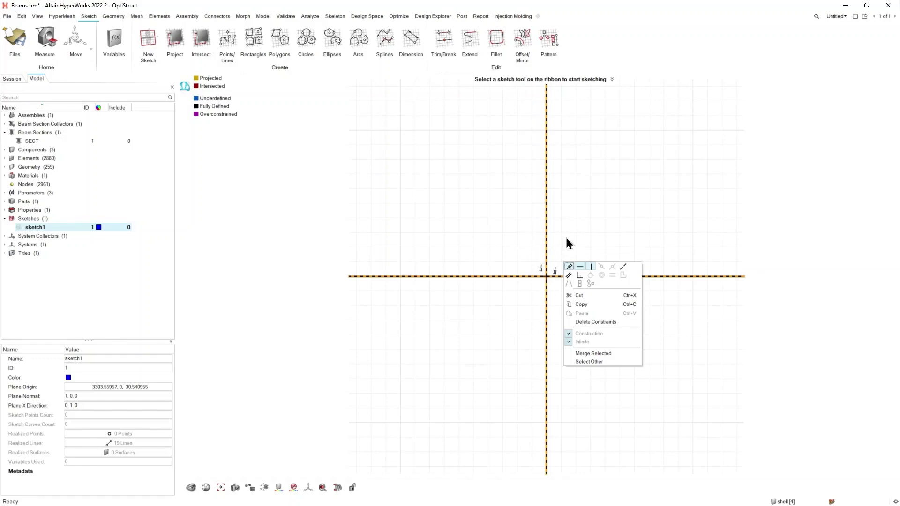
# Step: Sketch a vertical line on the vertical axis, starting about 50 mm above the origin, and make it a construction line
pyautogui.click(234, 52)
pyautogui.click(547, 204)
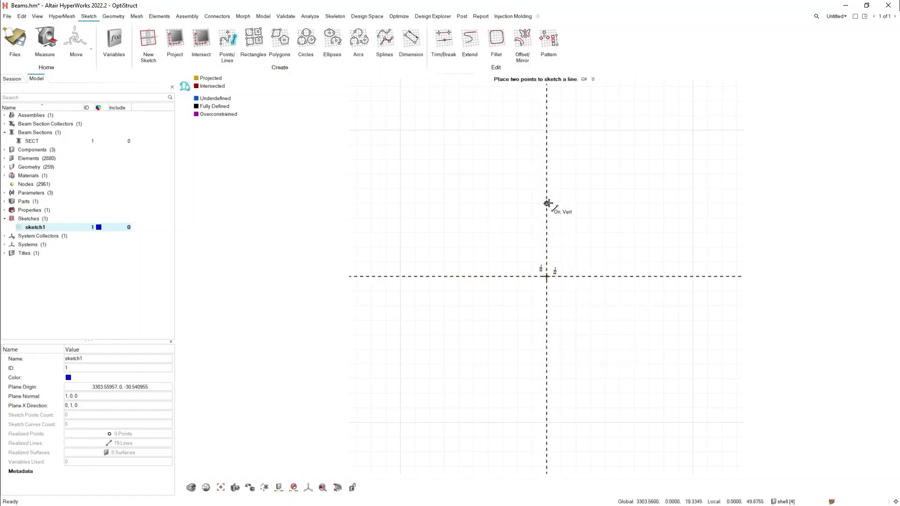
pyautogui.click(546, 175)
pyautogui.rightClick(551, 192)
pyautogui.rightClick(550, 192)
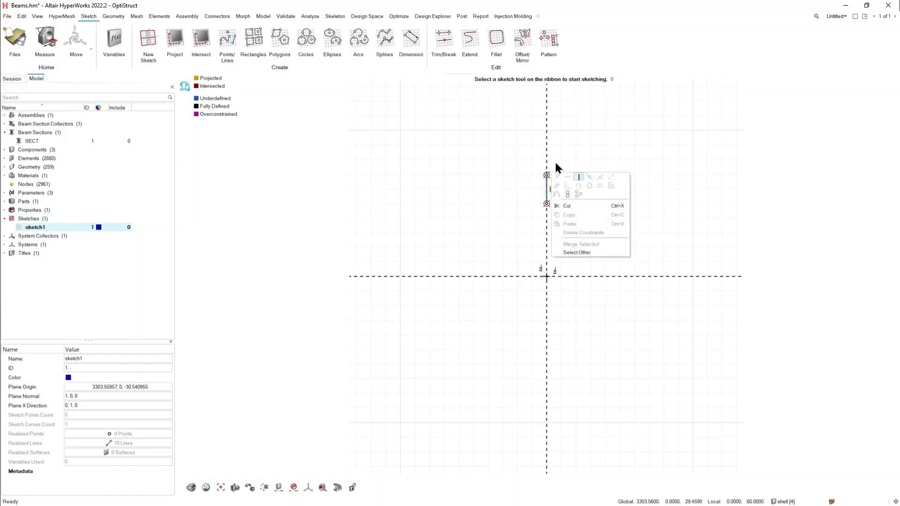
pyautogui.click(549, 194)
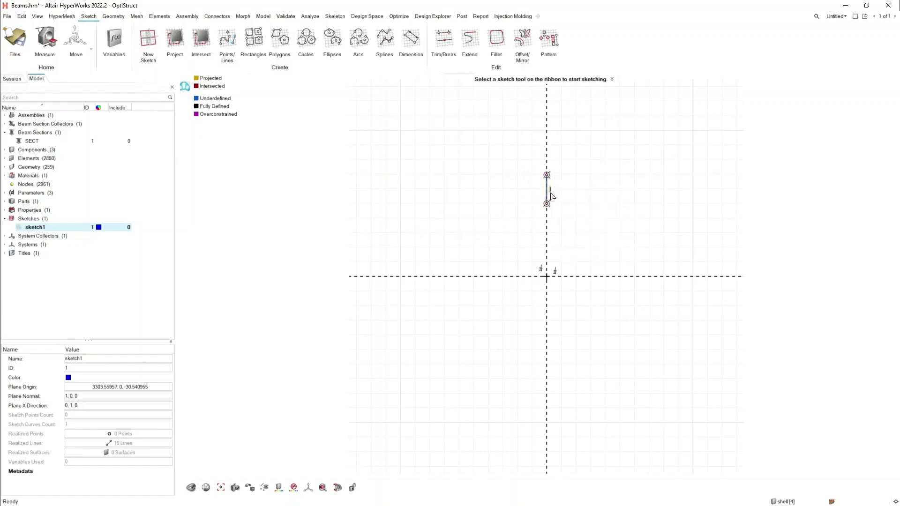
pyautogui.rightClick(549, 180)
pyautogui.click(584, 251)
# Step: Dimension the distance from the horizontal axis to the short construction line's lower endpoint and set it to 40 mm
pyautogui.click(411, 38)
pyautogui.click(547, 203)
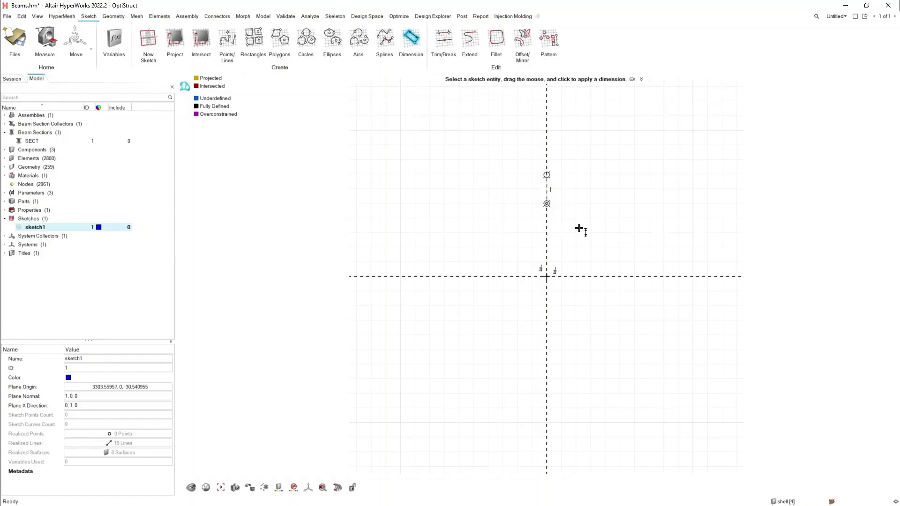
pyautogui.click(585, 277)
pyautogui.click(590, 239)
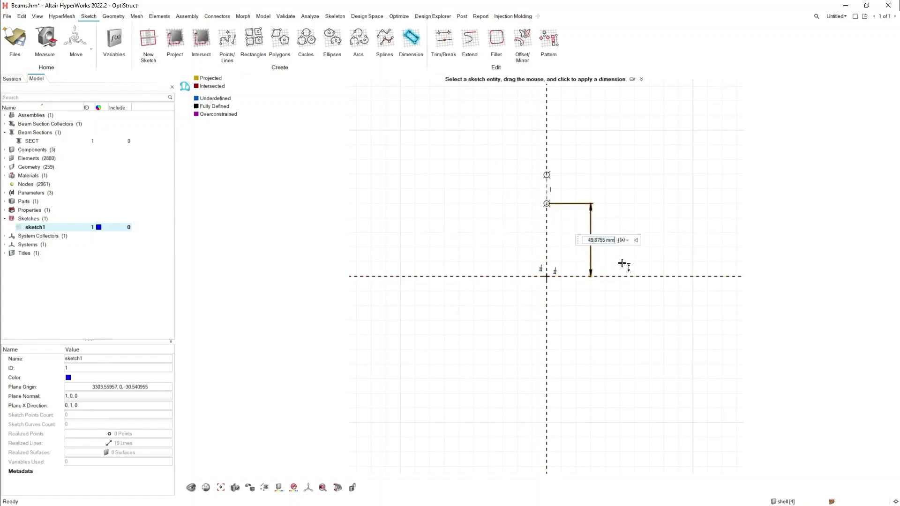
pyautogui.write('40')
pyautogui.press('Return')
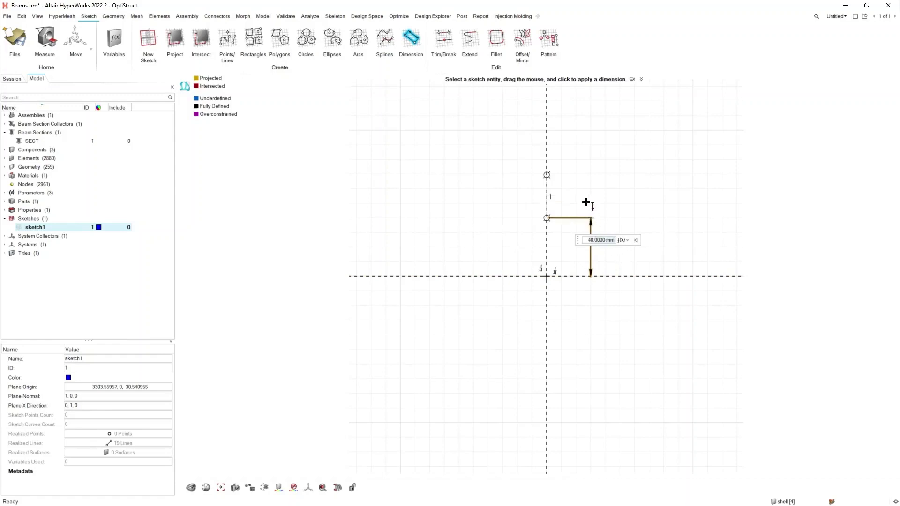
pyautogui.press('Escape')
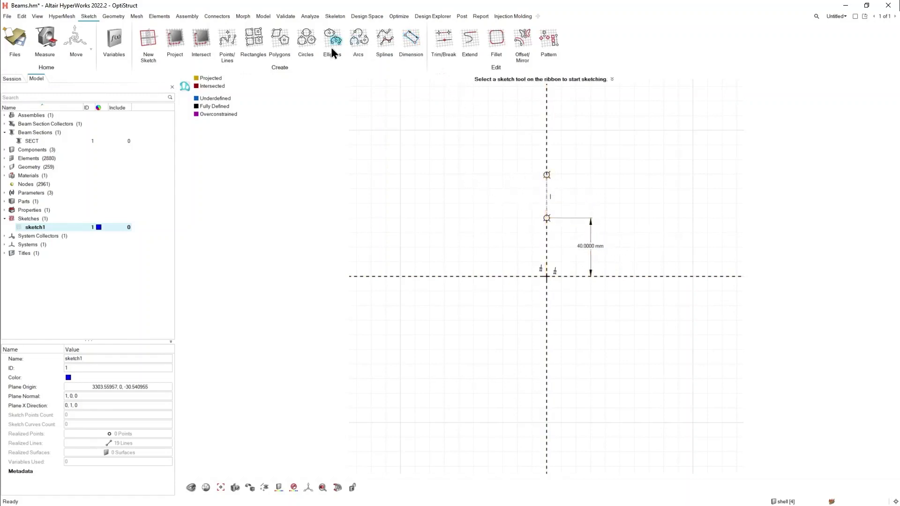
# Step: Dimension the short vertical construction line's length and set it to 10 mm
pyautogui.click(419, 50)
pyautogui.click(546, 197)
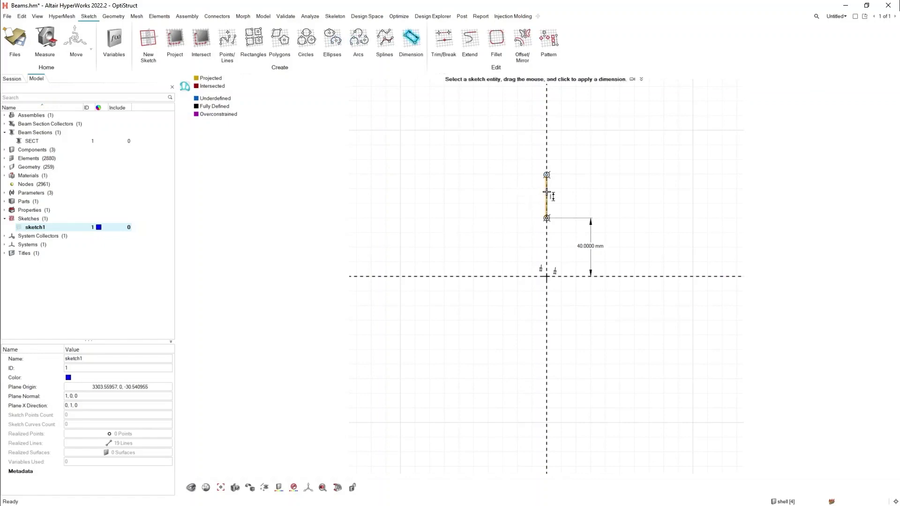
pyautogui.click(592, 198)
pyautogui.write('1')
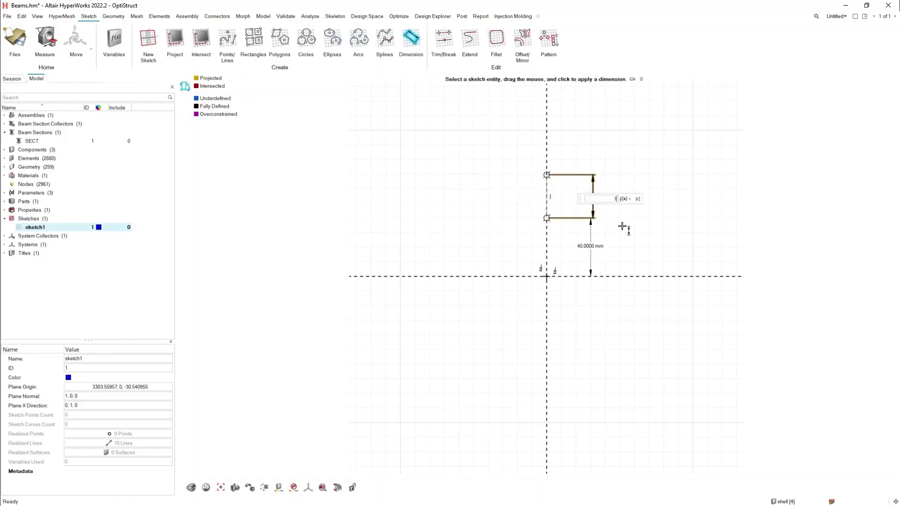
pyautogui.write('0')
pyautogui.press('Return')
# Step: Sketch a 90-degree arc centered on the construction line's lower endpoint, from its upper endpoint to the left, with about 10 mm radius
pyautogui.scroll(3, 562, 229)
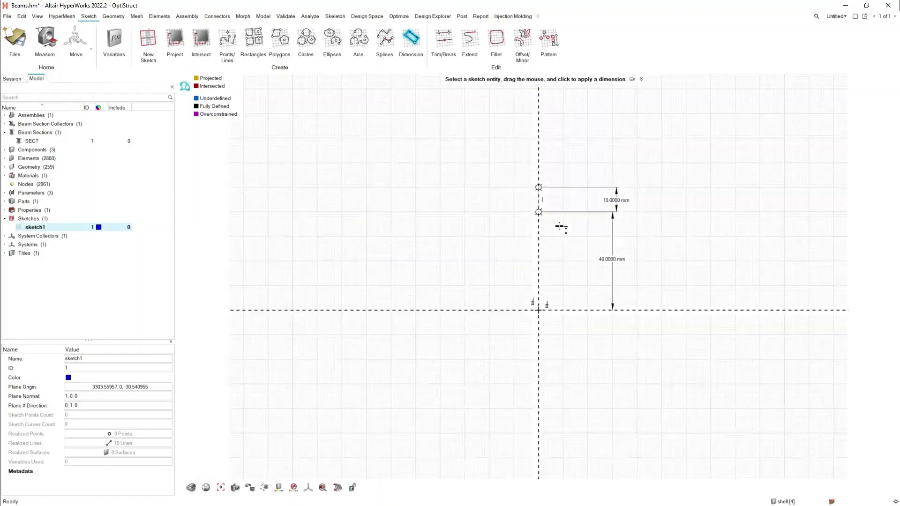
pyautogui.scroll(1, 573, 248)
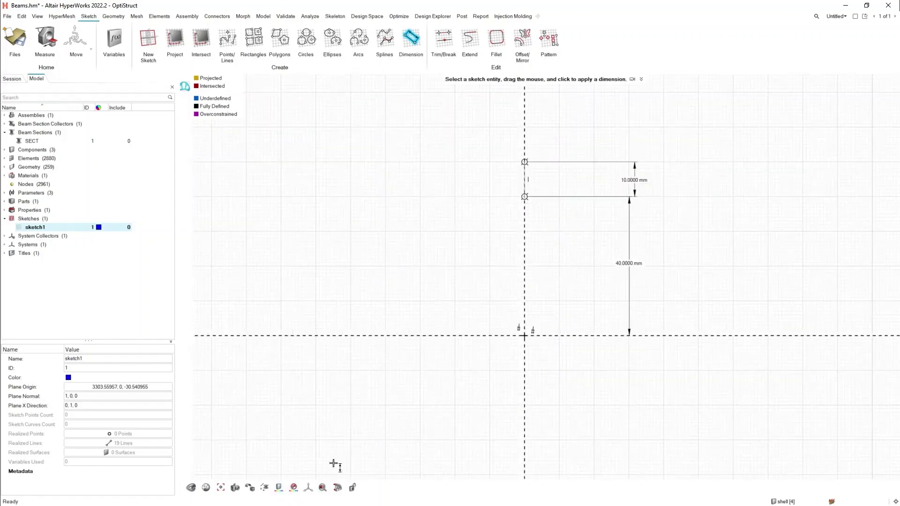
pyautogui.click(359, 41)
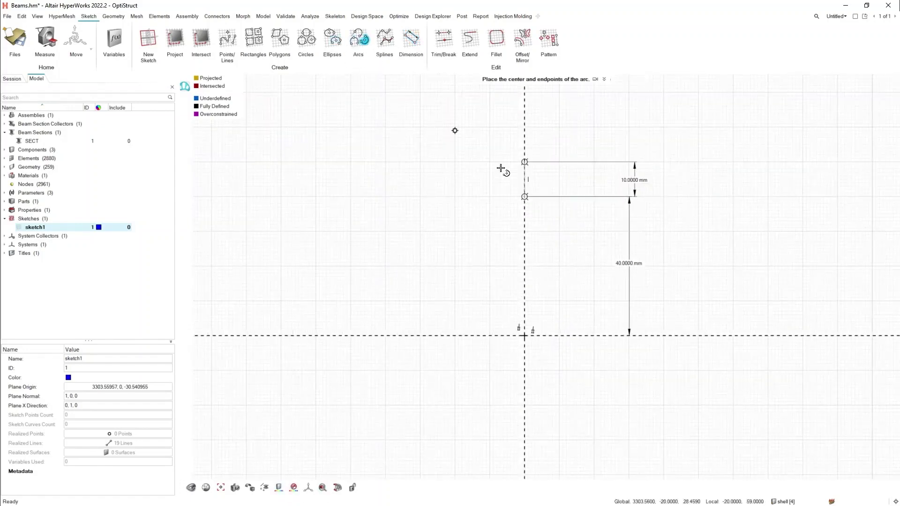
pyautogui.click(524, 197)
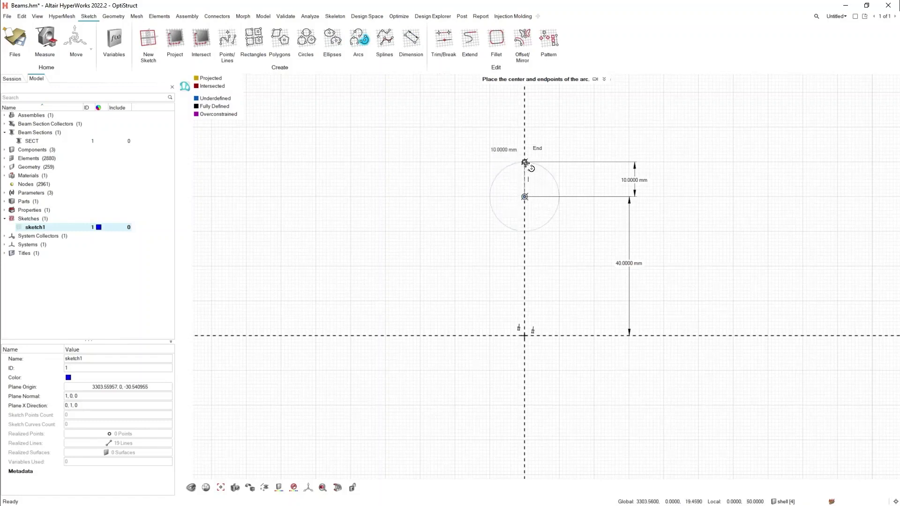
pyautogui.click(525, 162)
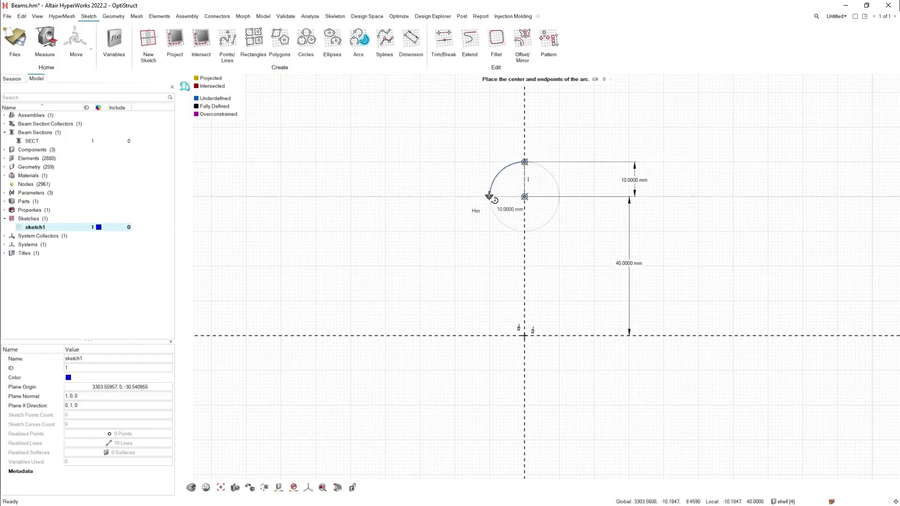
pyautogui.click(489, 196)
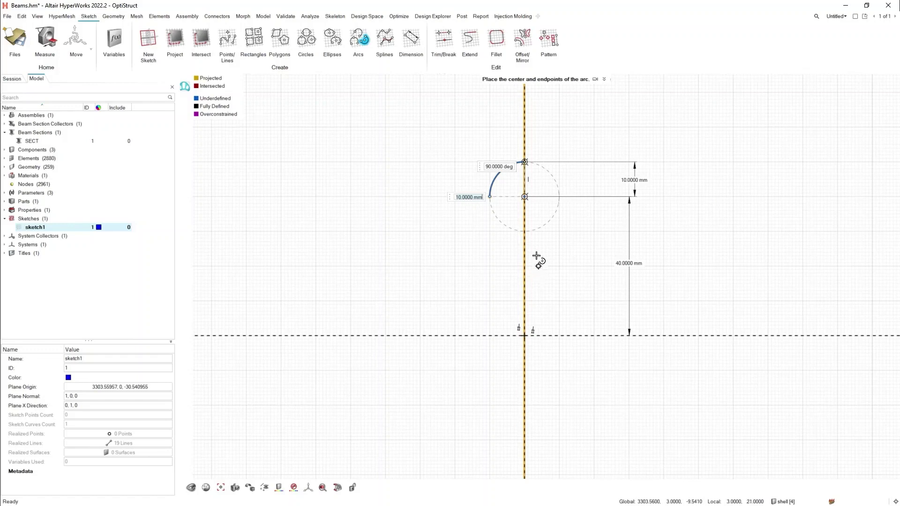
pyautogui.press('Escape')
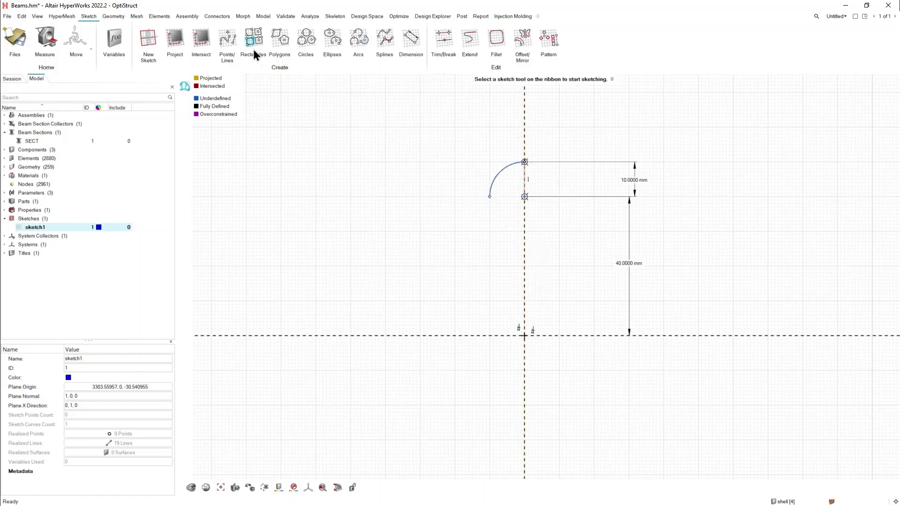
# Step: Sketch connected lines from the arc's free end: about 29 mm down, slanting outward to the horizontal axis, and outward along it to about 26 mm from the origin
pyautogui.click(234, 43)
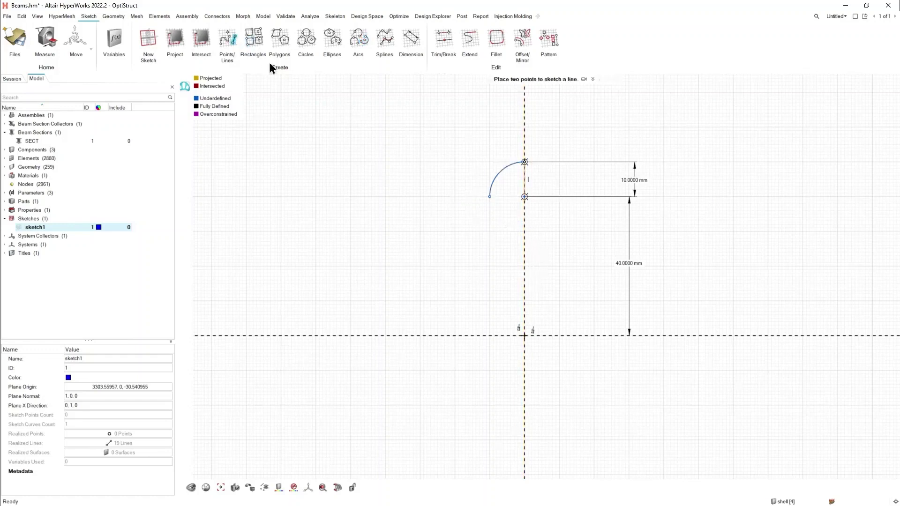
pyautogui.click(490, 196)
pyautogui.click(490, 296)
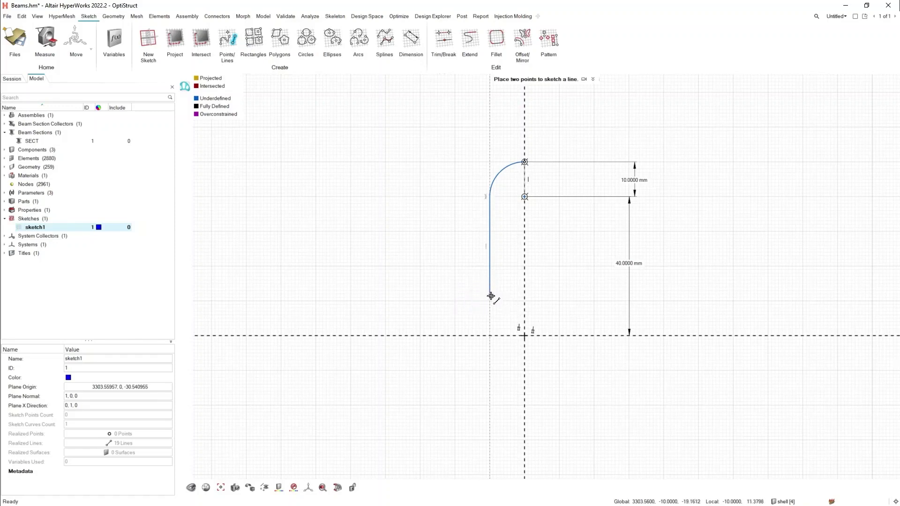
pyautogui.click(490, 295)
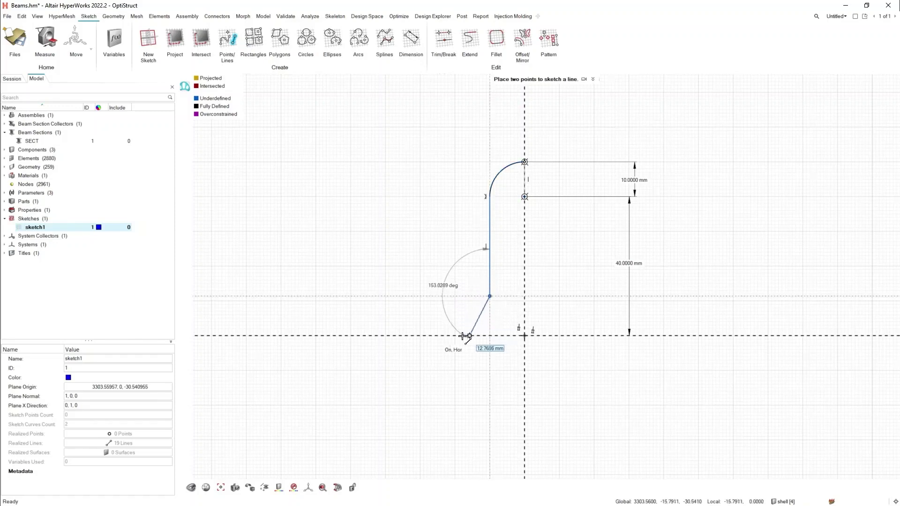
pyautogui.click(456, 335)
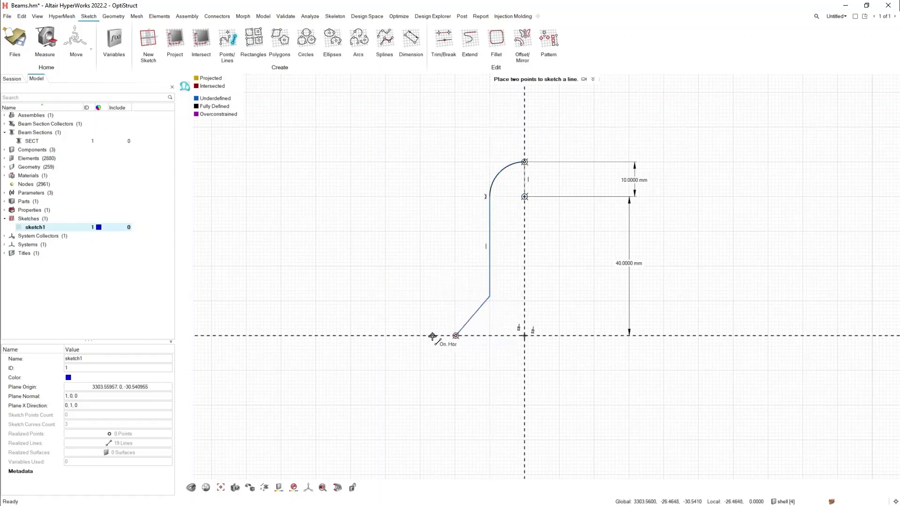
pyautogui.click(432, 336)
pyautogui.press('Escape')
# Step: Offset the whole chain of arc and lines outward by 2 mm with a dimension
pyautogui.moveTo(525, 295); pyautogui.dragTo(509, 288, button='middle')
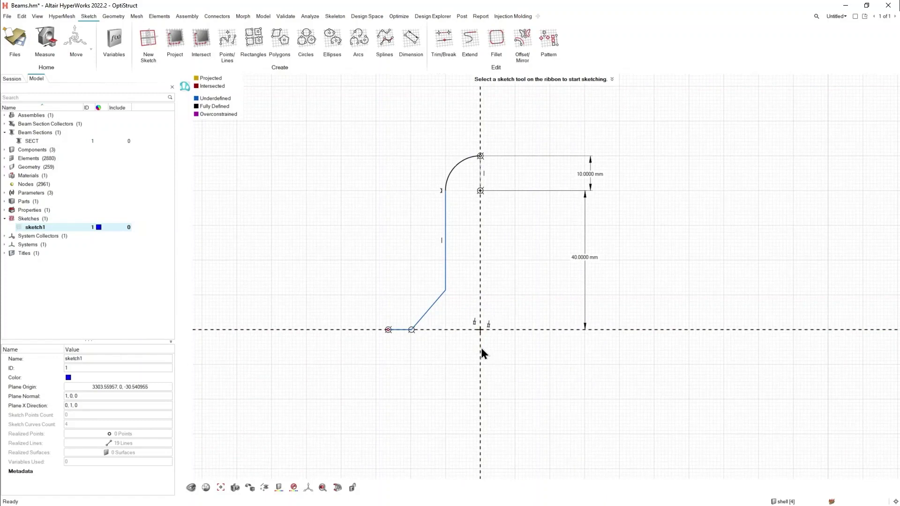
pyautogui.click(519, 42)
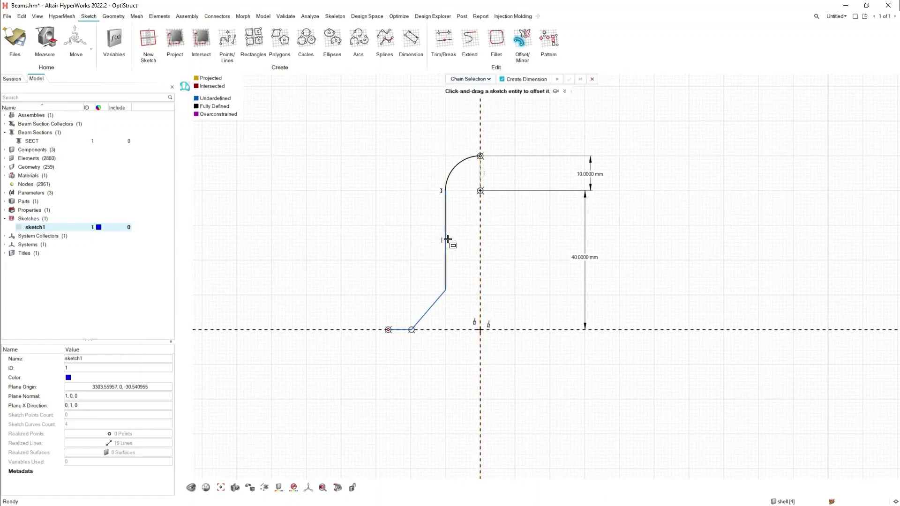
pyautogui.moveTo(446, 241); pyautogui.dragTo(438, 224)
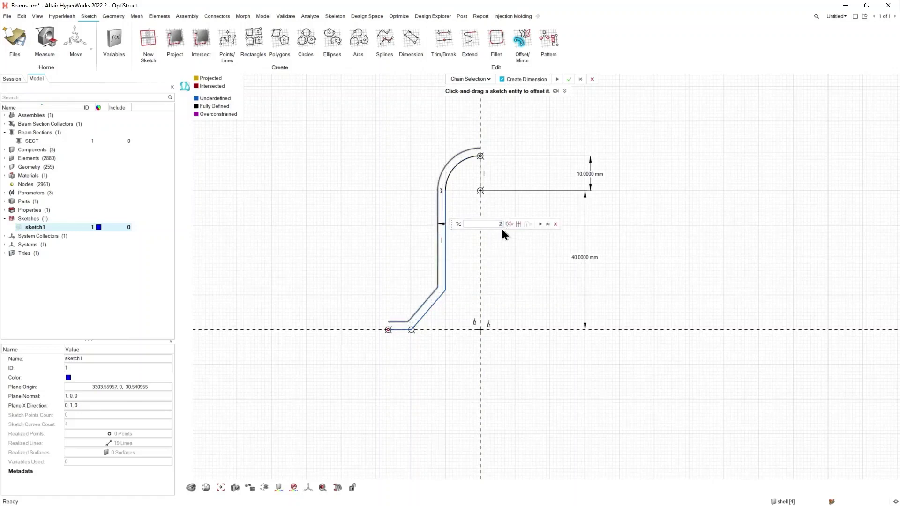
pyautogui.write('2')
pyautogui.press('Return')
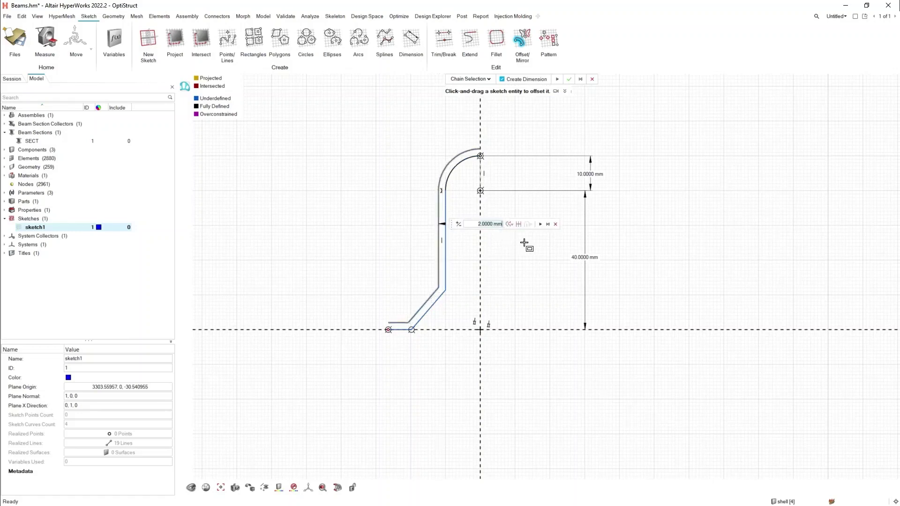
pyautogui.click(541, 225)
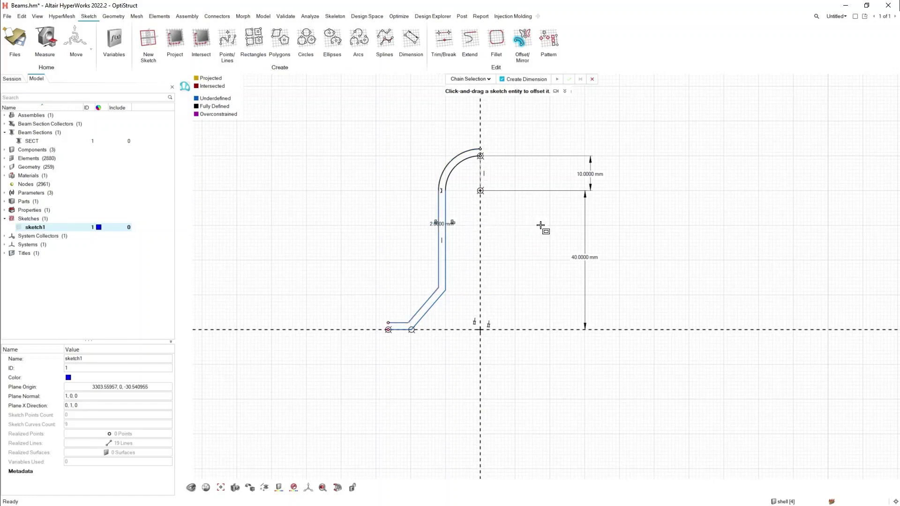
# Step: Close the open outer end of the flange with a vertical line joining the original and offset chains
pyautogui.click(234, 41)
pyautogui.scroll(5, 380, 329)
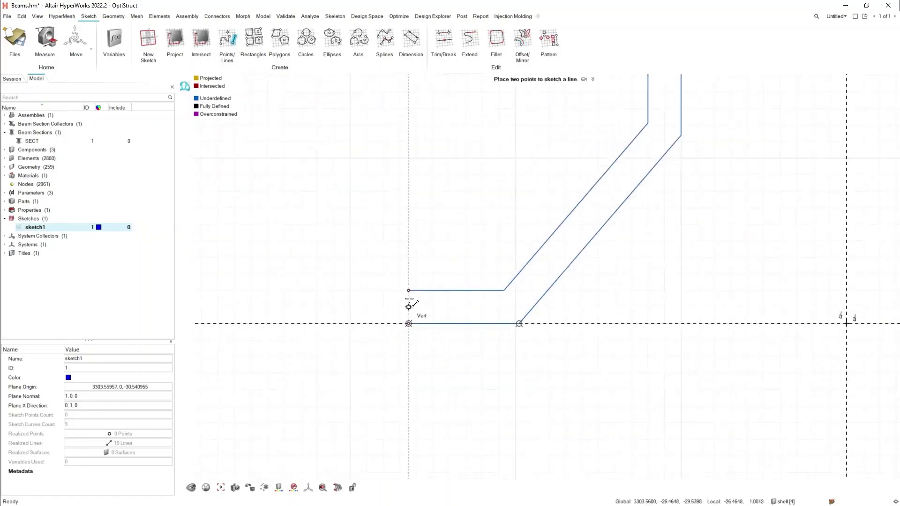
pyautogui.click(409, 291)
pyautogui.click(409, 323)
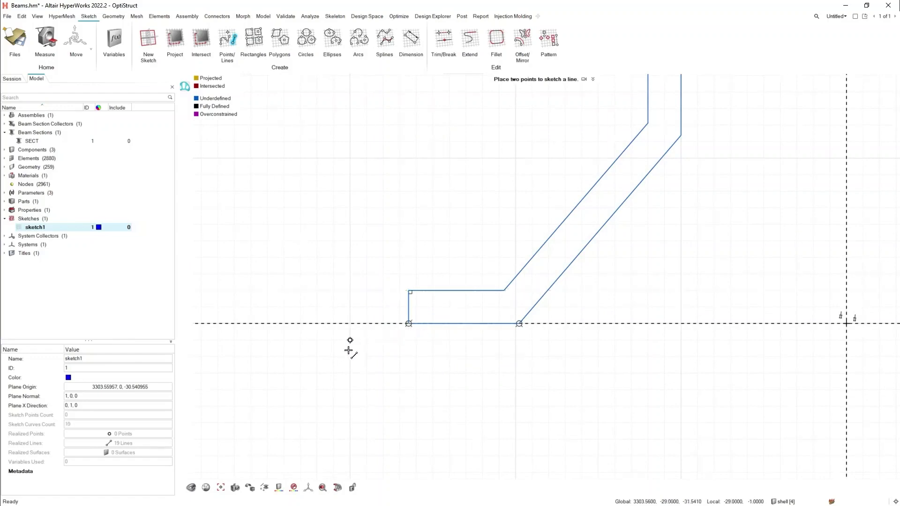
pyautogui.scroll(-4, 344, 361)
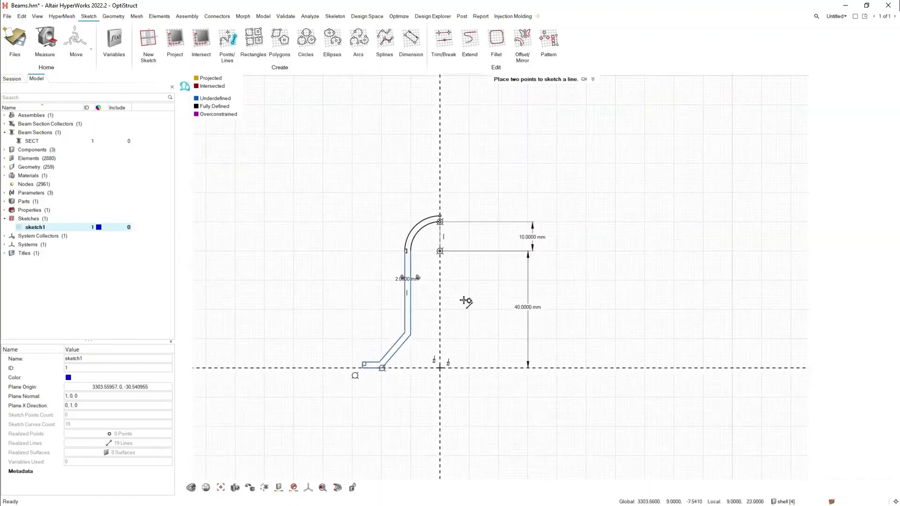
pyautogui.press('Escape')
# Step: Mirror all curves of the half hat profile about the vertical axis to complete the symmetric section
pyautogui.moveTo(459, 300); pyautogui.dragTo(462, 279, button='middle')
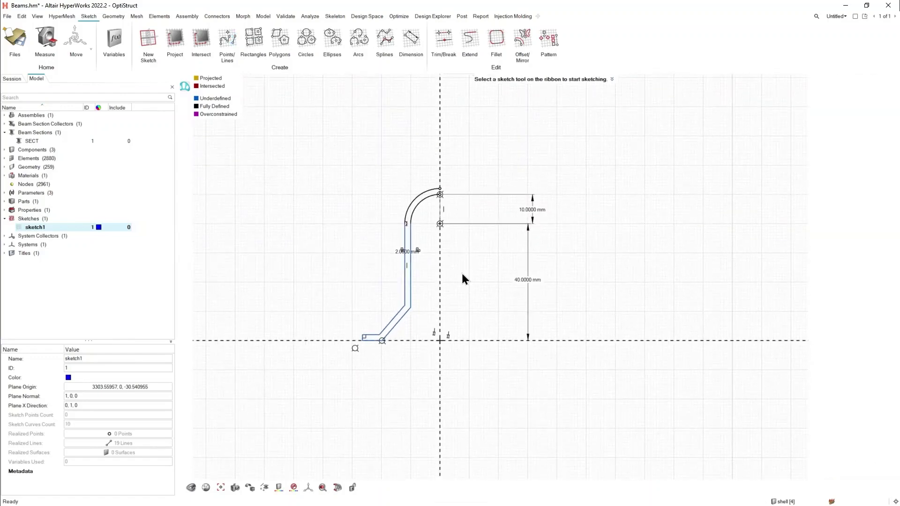
pyautogui.moveTo(318, 161); pyautogui.dragTo(459, 367)
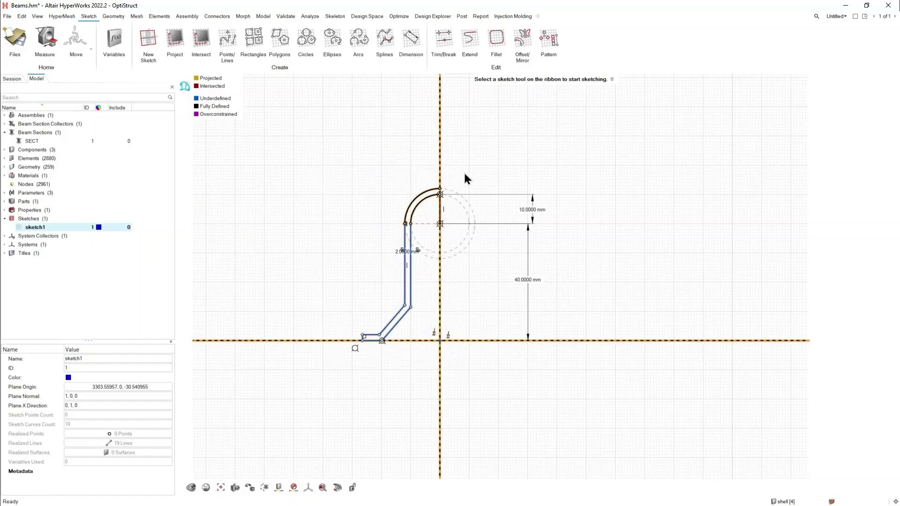
pyautogui.click(482, 116)
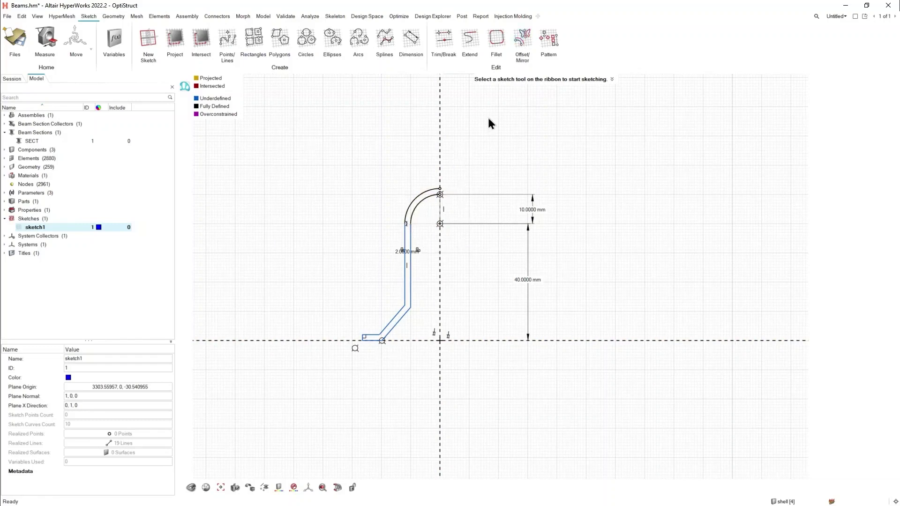
pyautogui.click(522, 39)
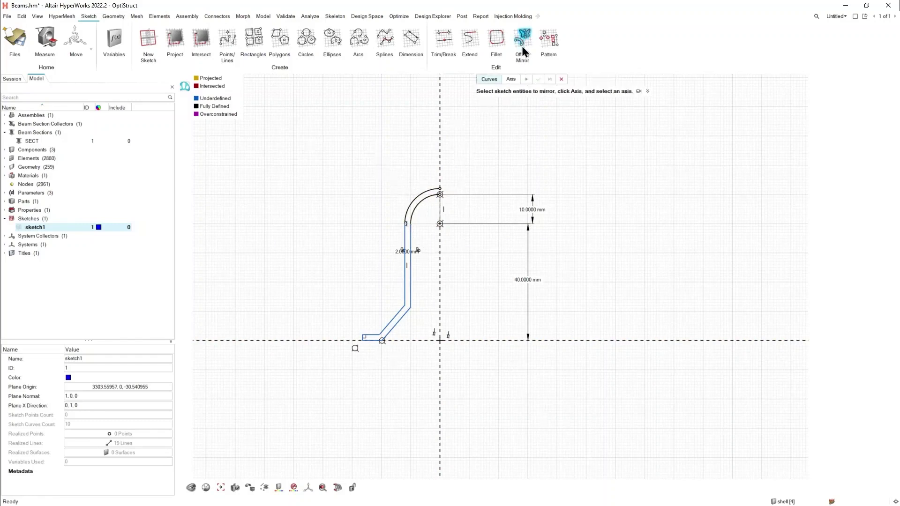
pyautogui.moveTo(327, 159); pyautogui.dragTo(473, 392)
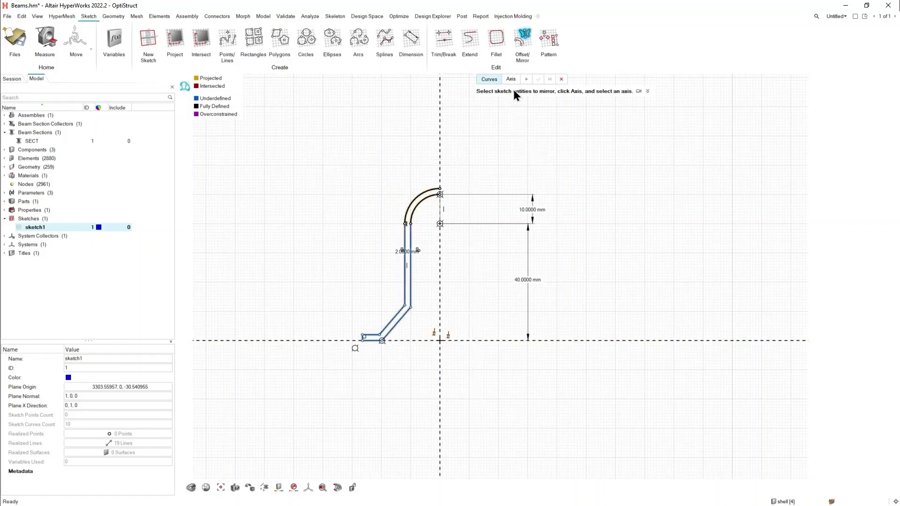
pyautogui.click(441, 284)
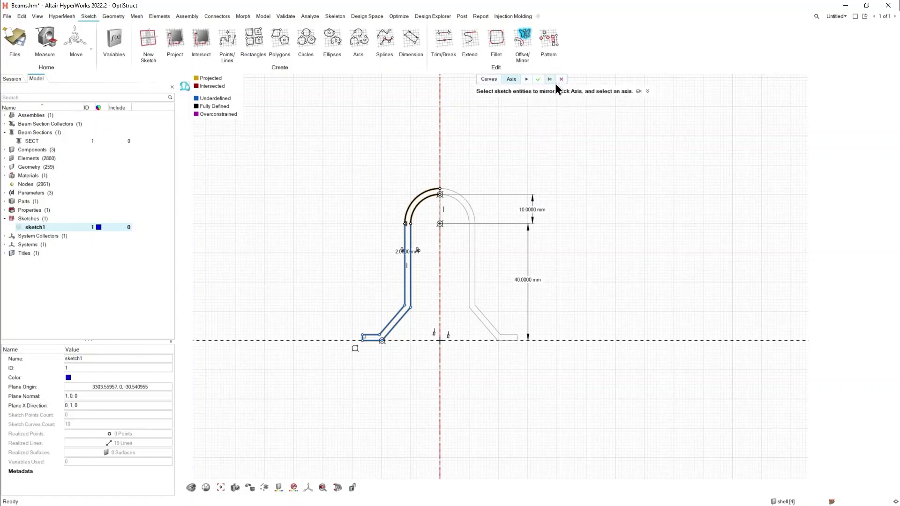
pyautogui.click(538, 79)
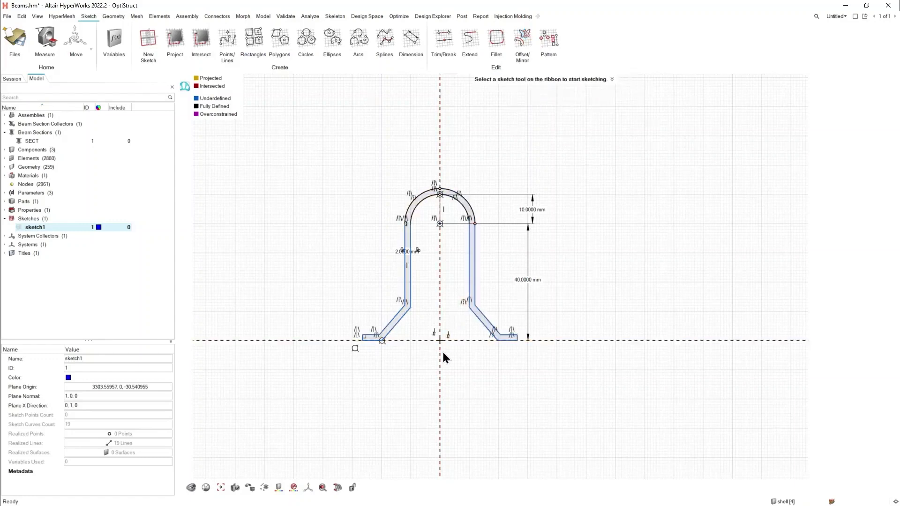
# Step: Dimension the upper line of the original half's flange and set its length to 5 mm
pyautogui.scroll(3, 442, 351)
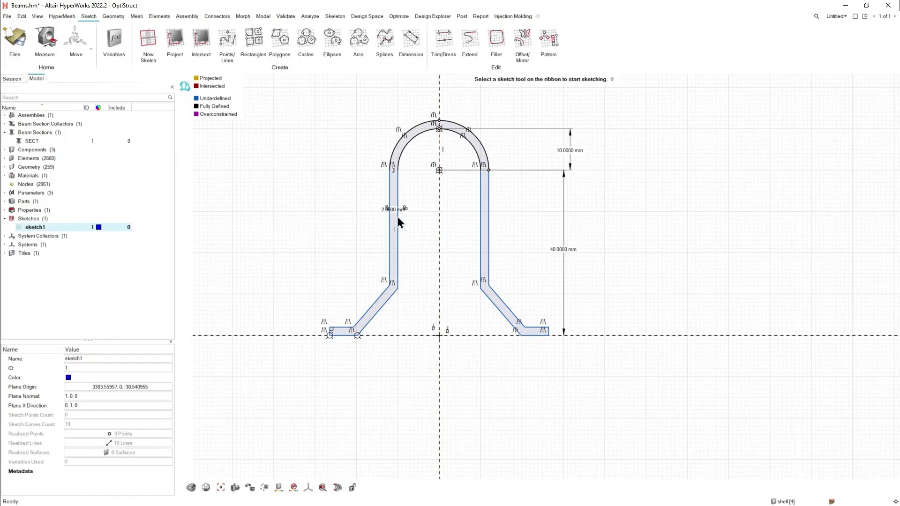
pyautogui.click(411, 38)
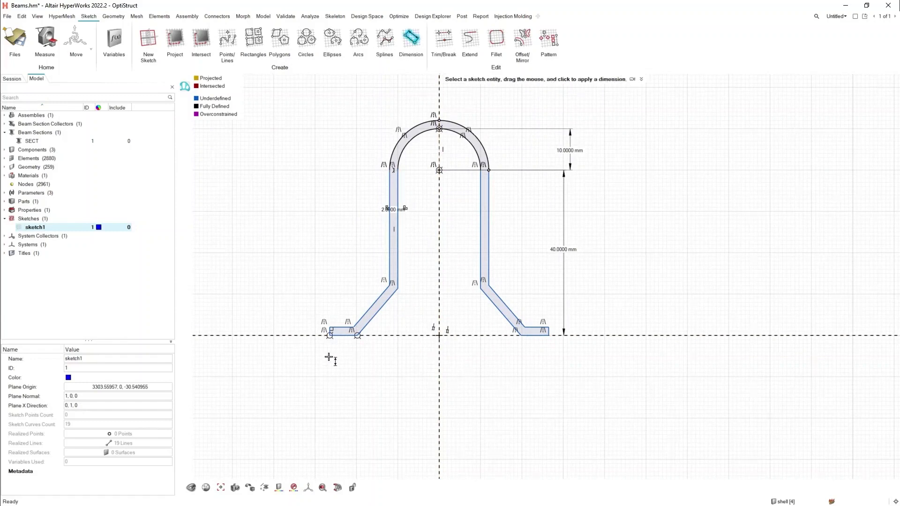
pyautogui.click(342, 328)
pyautogui.click(316, 298)
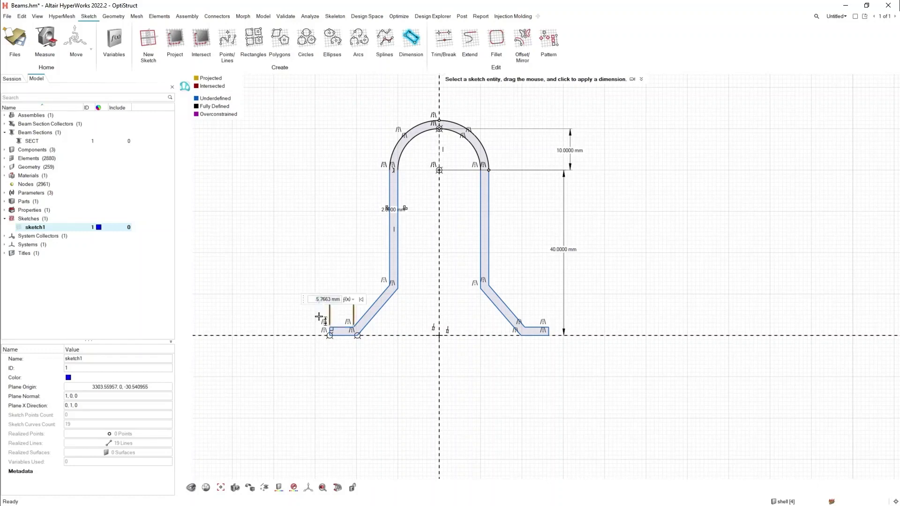
pyautogui.write('5')
pyautogui.press('Return')
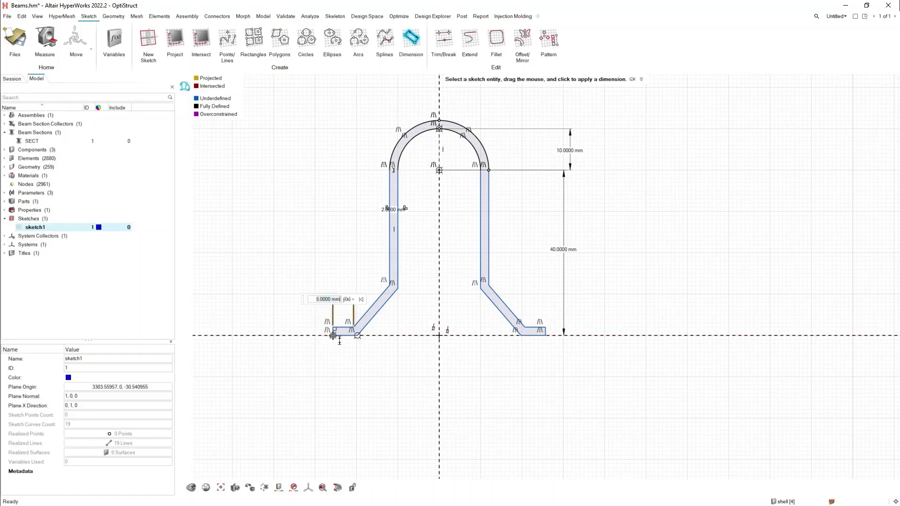
# Step: Dimension the horizontal distance from the flange's lower outer corner to the lower end of the inner vertical wall line as 10 mm
pyautogui.click(333, 336)
pyautogui.click(397, 298)
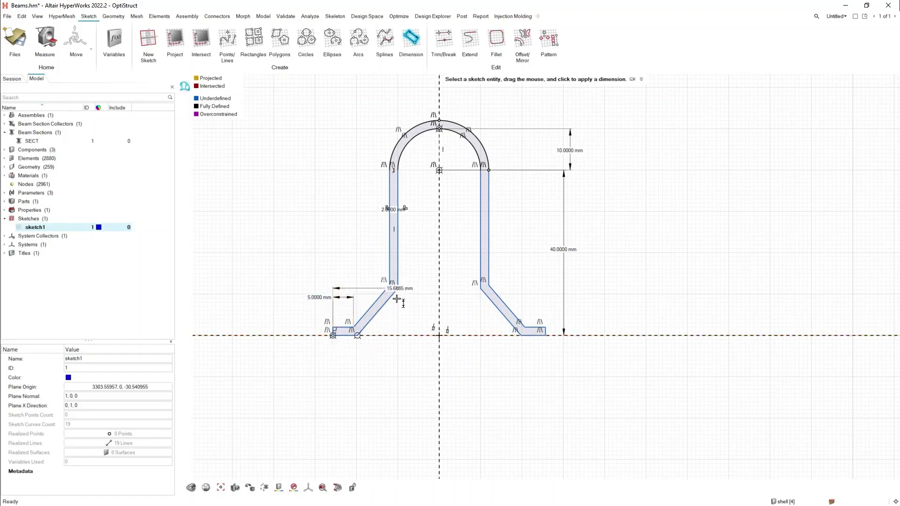
pyautogui.click(366, 375)
pyautogui.write('1')
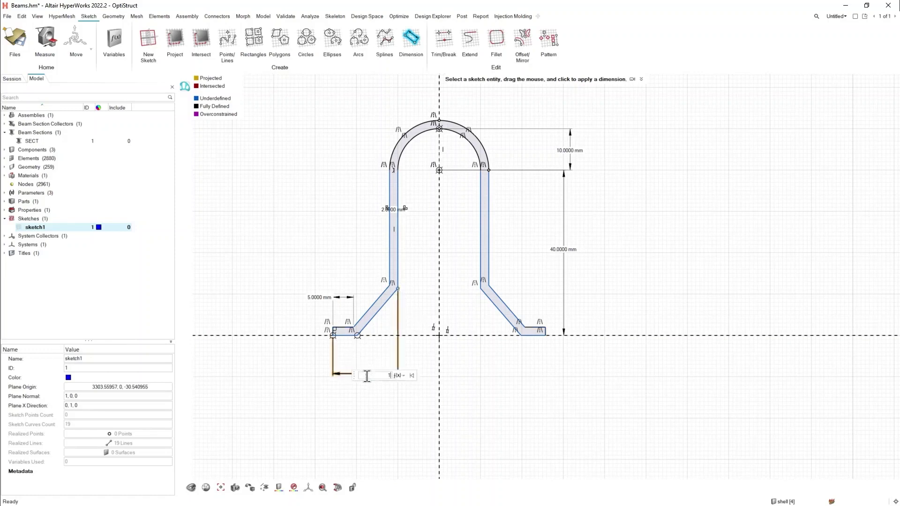
pyautogui.write('0')
pyautogui.press('Return')
# Step: Dimension the angle between the flange's upper line and the adjoining slanted line as 135 degrees
pyautogui.click(370, 326)
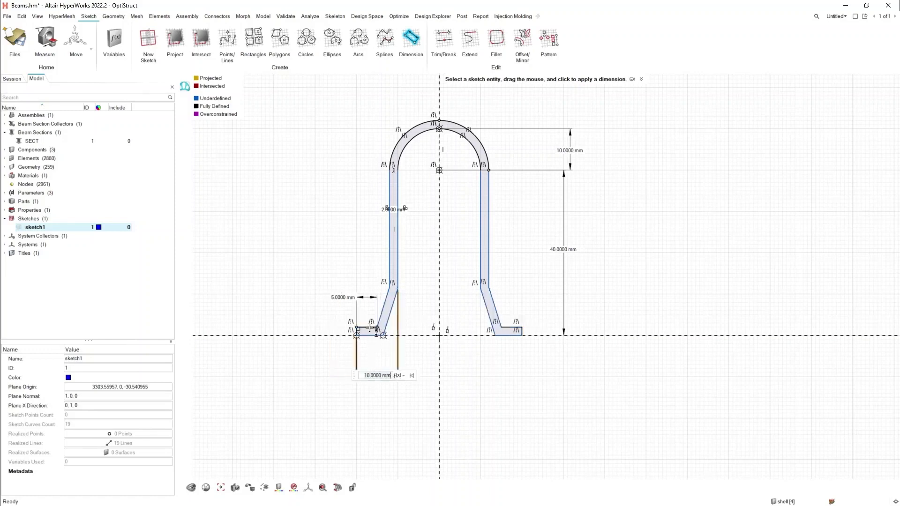
pyautogui.click(380, 313)
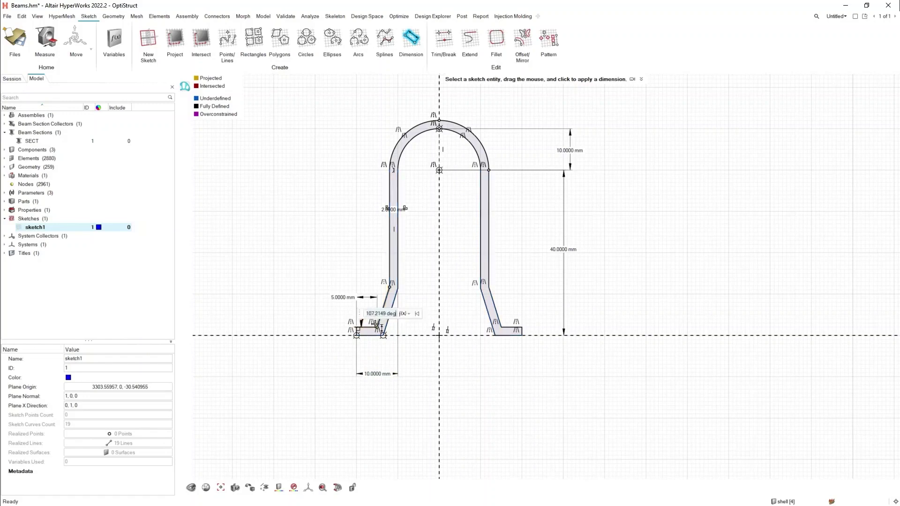
pyautogui.write('135')
pyautogui.press('Return')
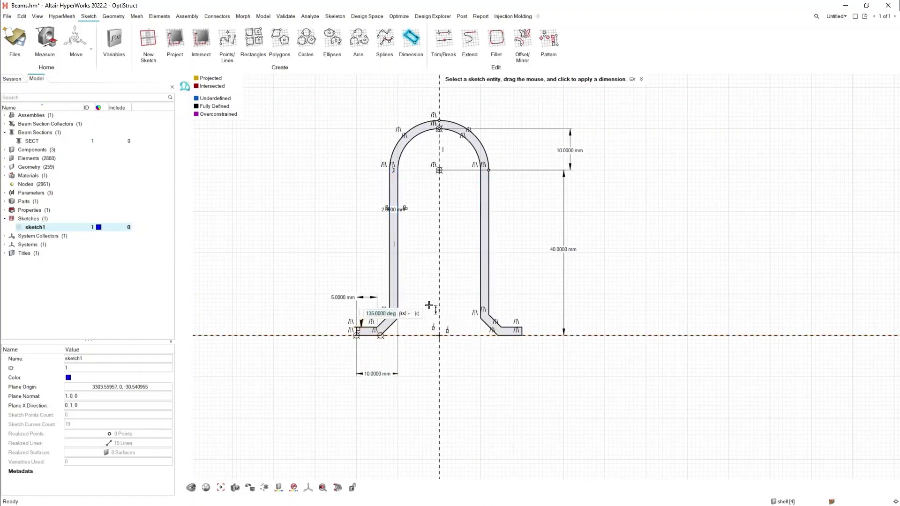
pyautogui.scroll(-1, 429, 305)
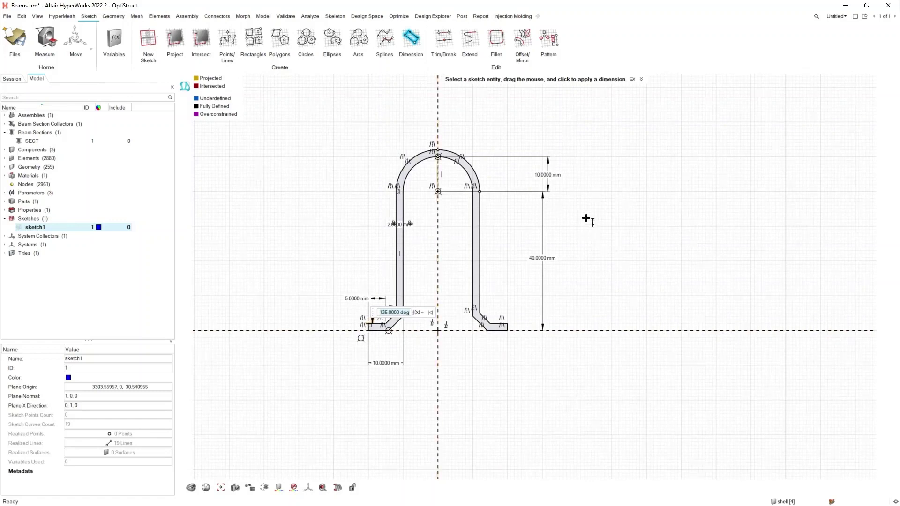
pyautogui.press('Escape')
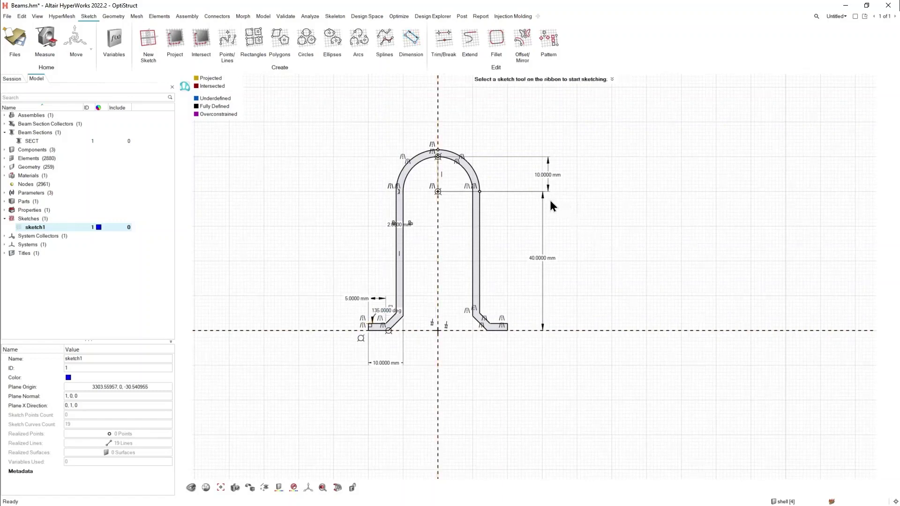
# Step: Turn the 10 mm vertical dimension between the arc centre and the inner arc's crown into a reference dimension
pyautogui.doubleClick(545, 173)
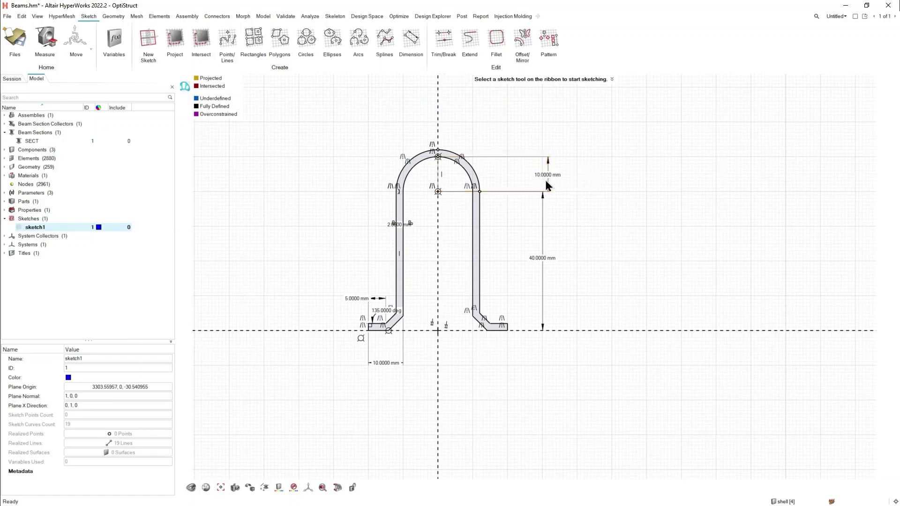
pyautogui.rightClick(548, 174)
pyautogui.press('Escape')
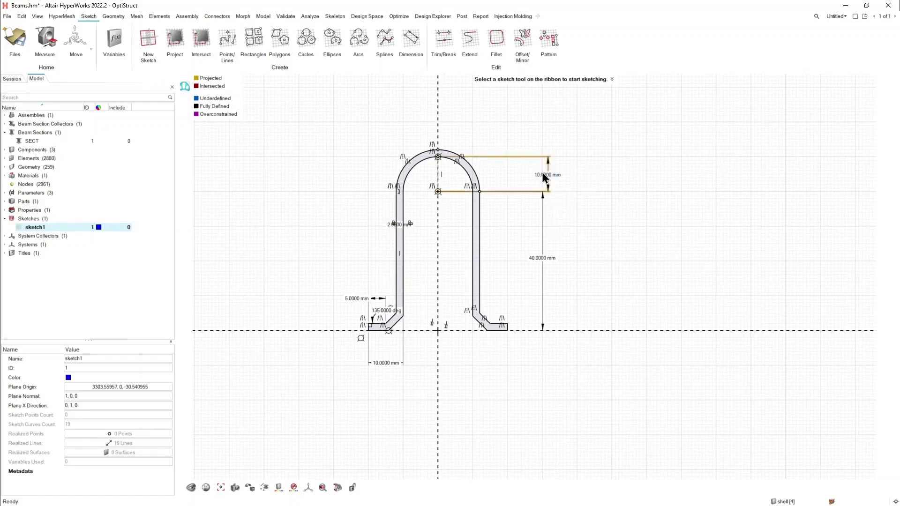
pyautogui.rightClick(546, 158)
pyautogui.click(541, 175)
pyautogui.doubleClick(543, 175)
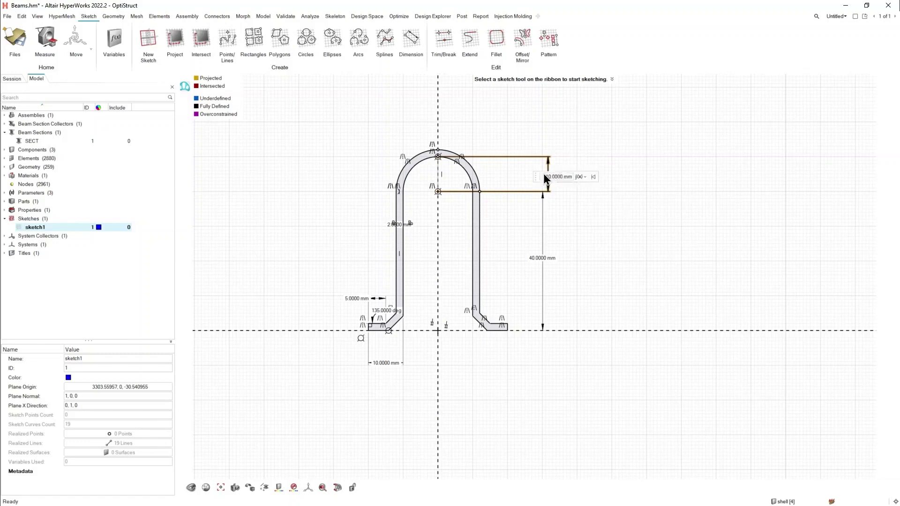
pyautogui.press('Escape')
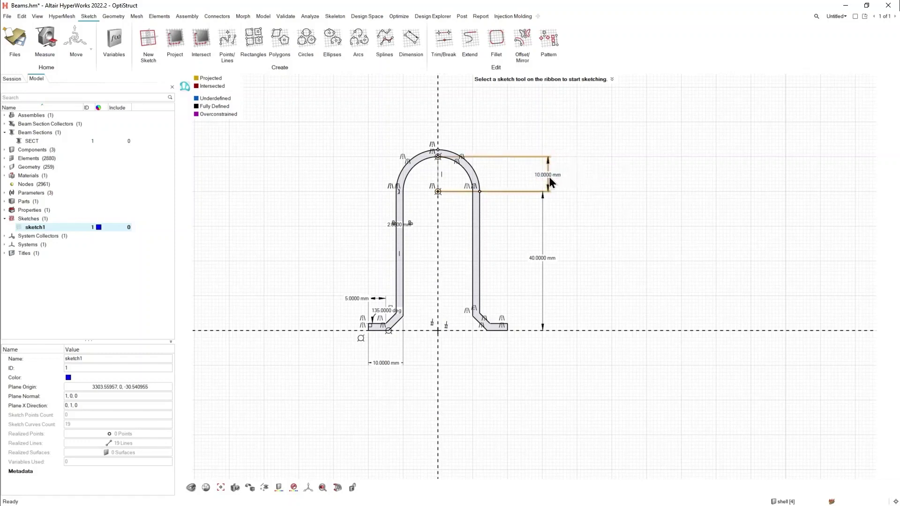
pyautogui.rightClick(550, 157)
pyautogui.click(560, 162)
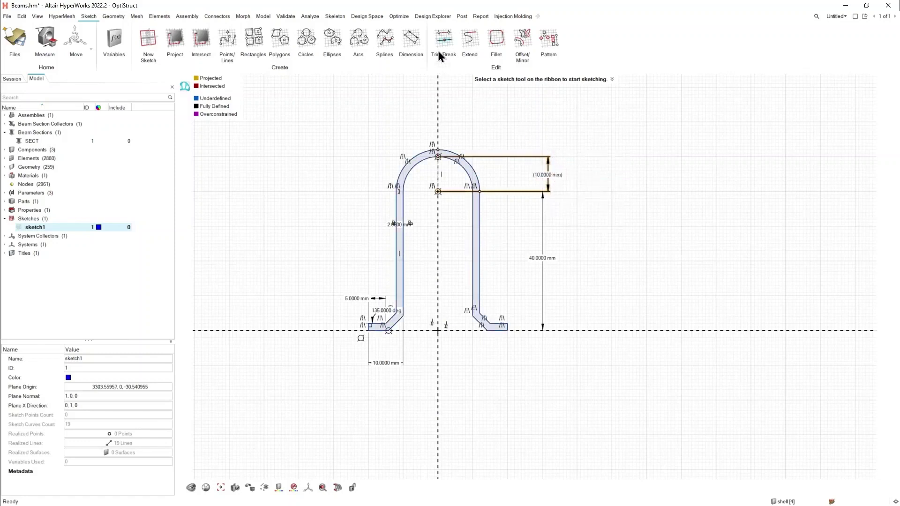
# Step: Dimension the distance between the two outer vertical wall lines and link it to the WIDTH variable
pyautogui.click(418, 40)
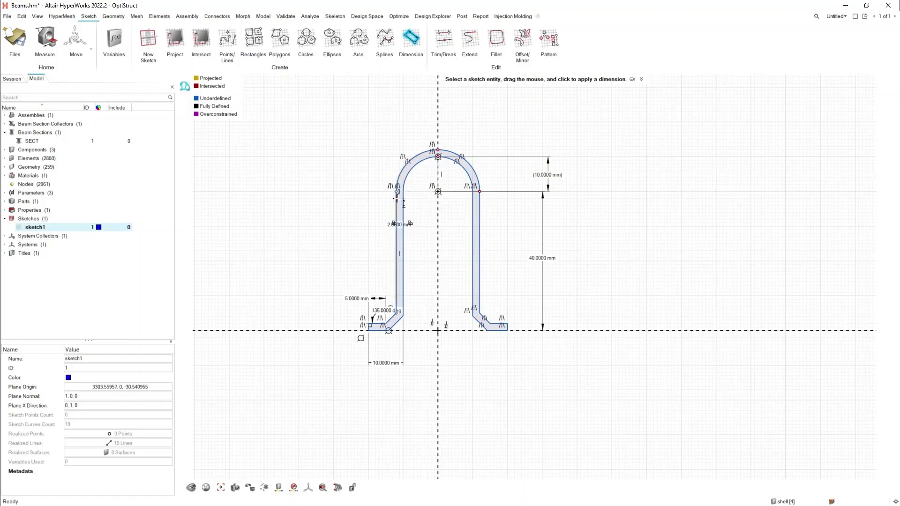
pyautogui.click(397, 199)
pyautogui.click(476, 202)
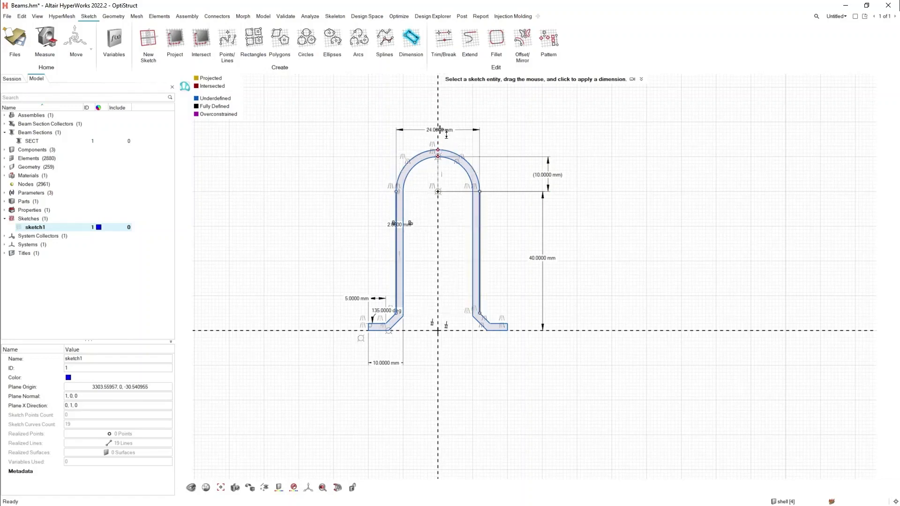
pyautogui.click(442, 122)
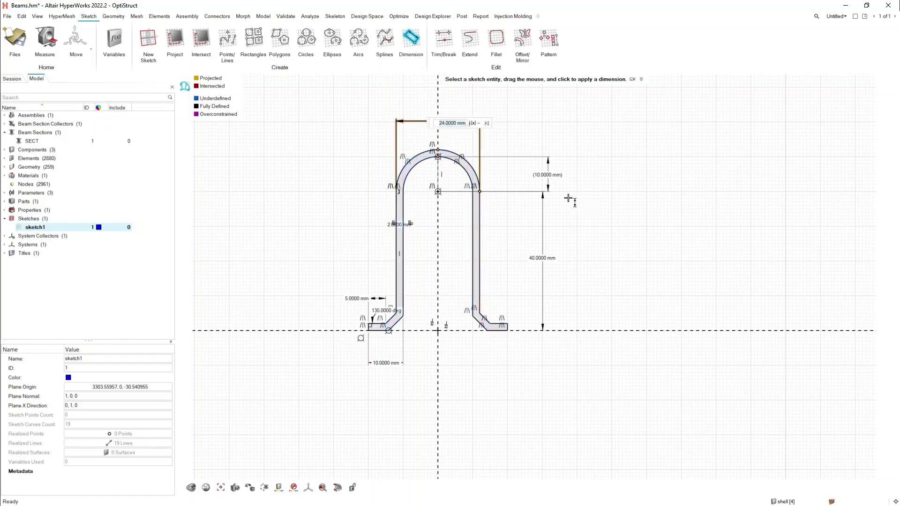
pyautogui.click(472, 124)
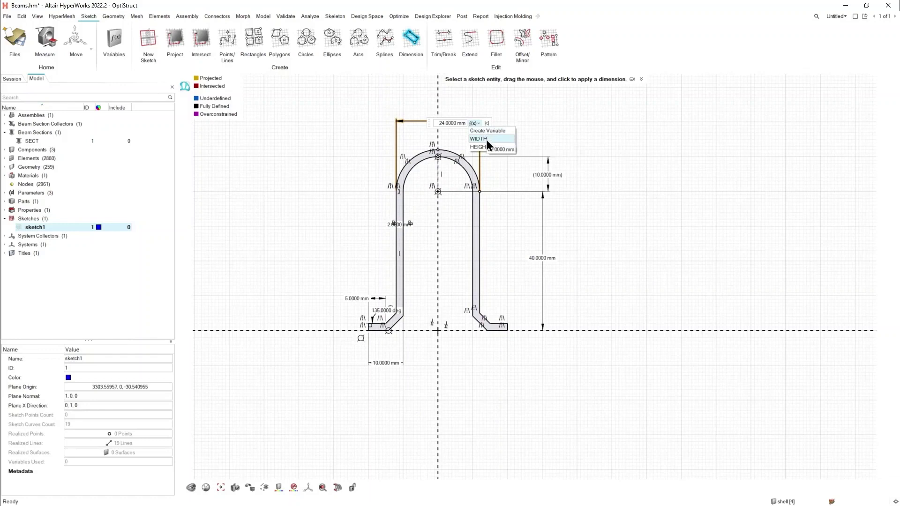
pyautogui.click(486, 139)
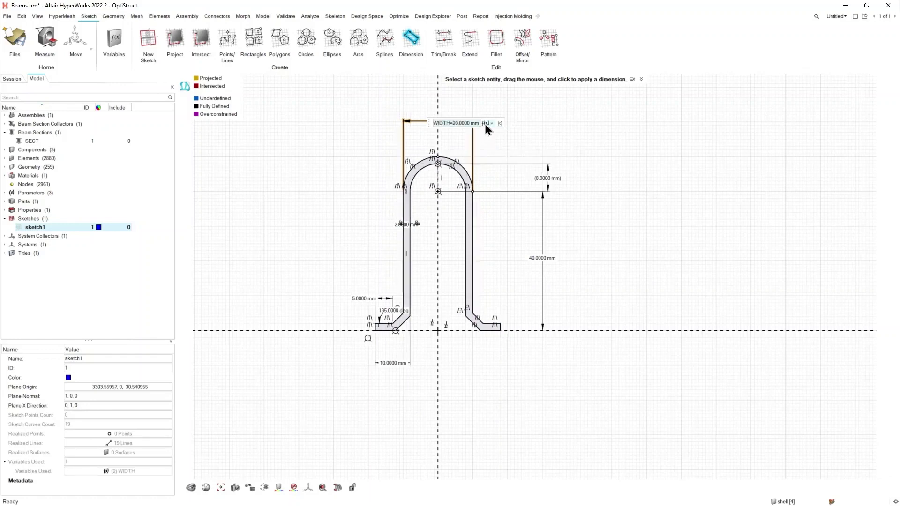
pyautogui.click(593, 142)
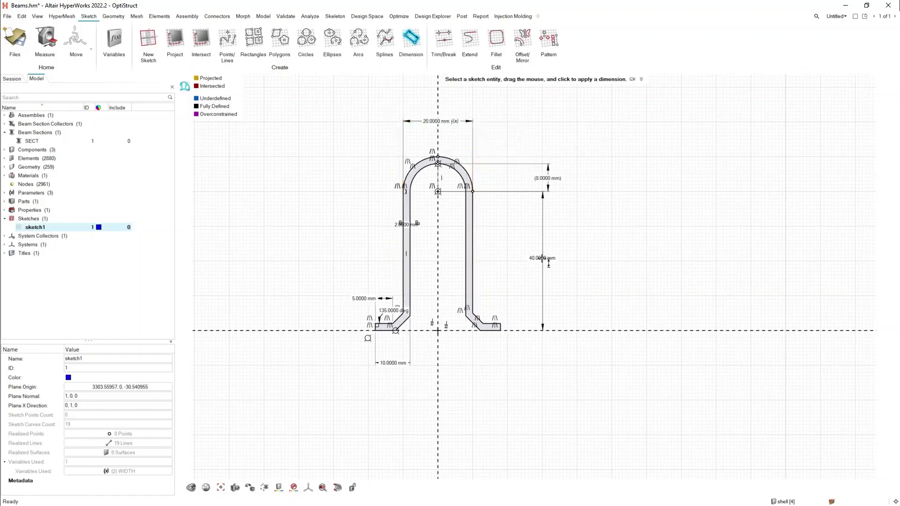
pyautogui.press('Escape')
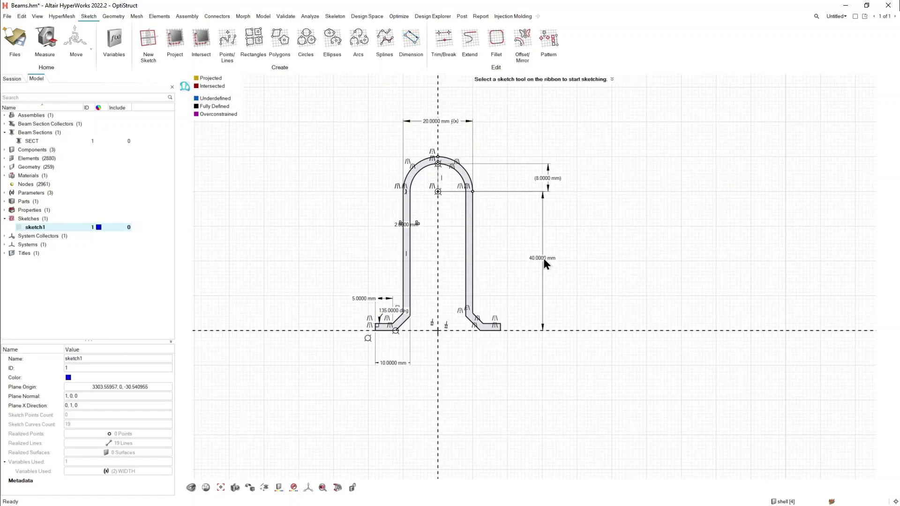
# Step: Link the vertical dimension from the base axis to the arc centre to the HEIGHT variable
pyautogui.doubleClick(536, 259)
pyautogui.click(575, 261)
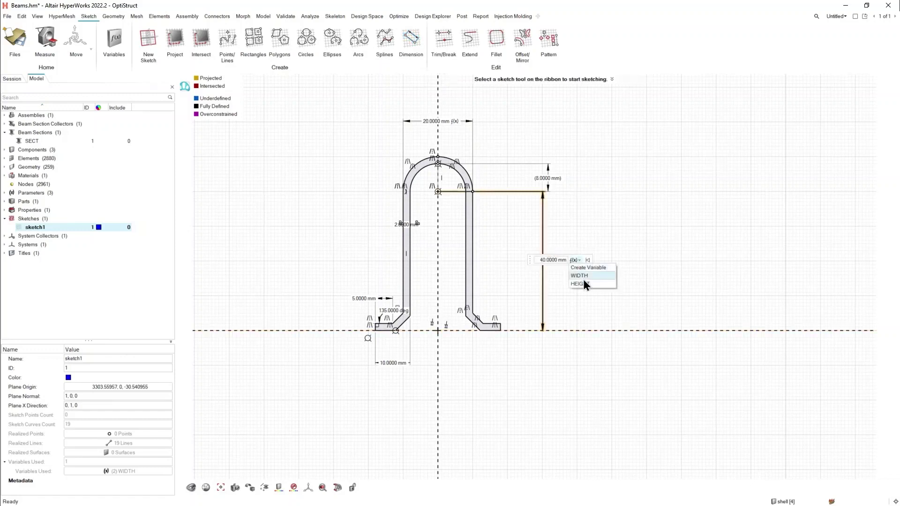
pyautogui.click(581, 284)
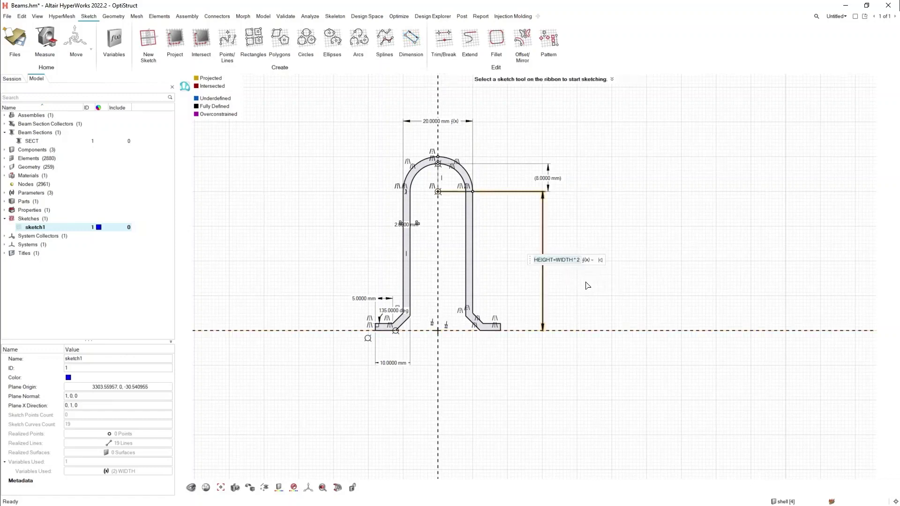
pyautogui.click(584, 277)
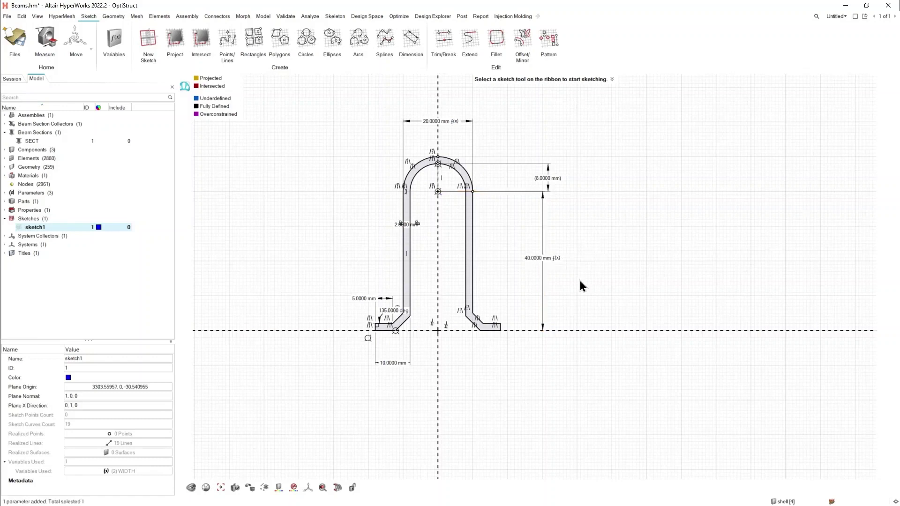
pyautogui.click(550, 257)
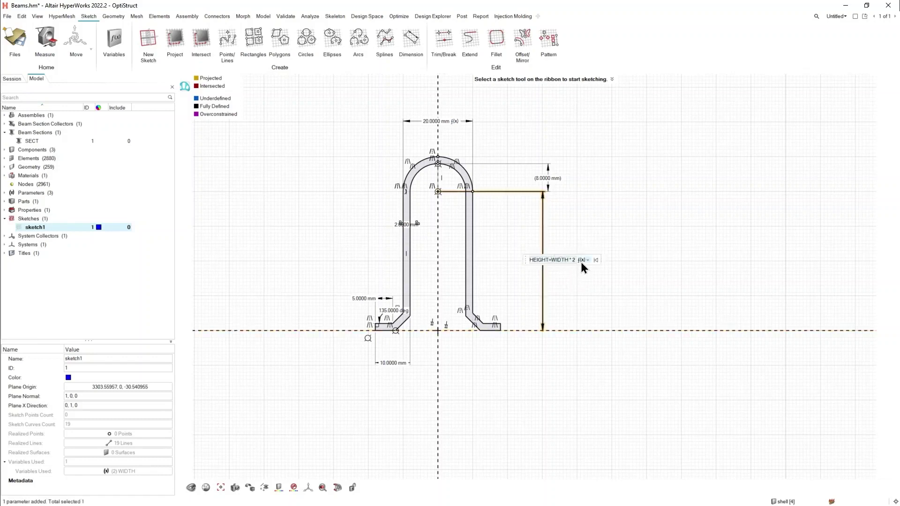
pyautogui.click(583, 261)
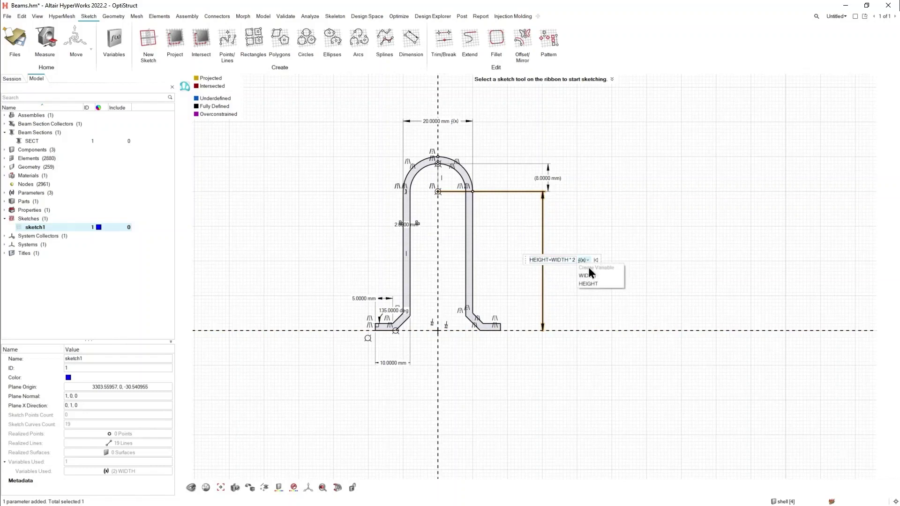
pyautogui.click(603, 225)
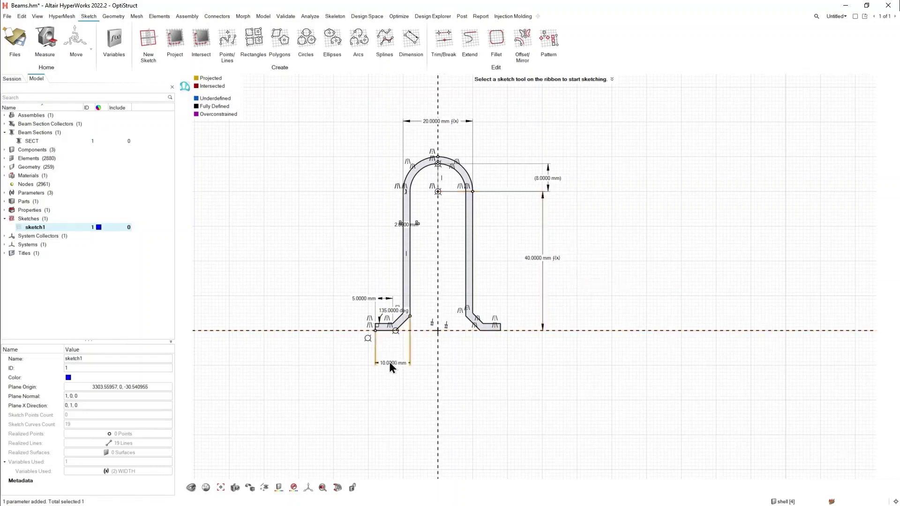
# Step: Create a variable named BASE from the 5 mm dimension of the flange's upper line
pyautogui.click(364, 299)
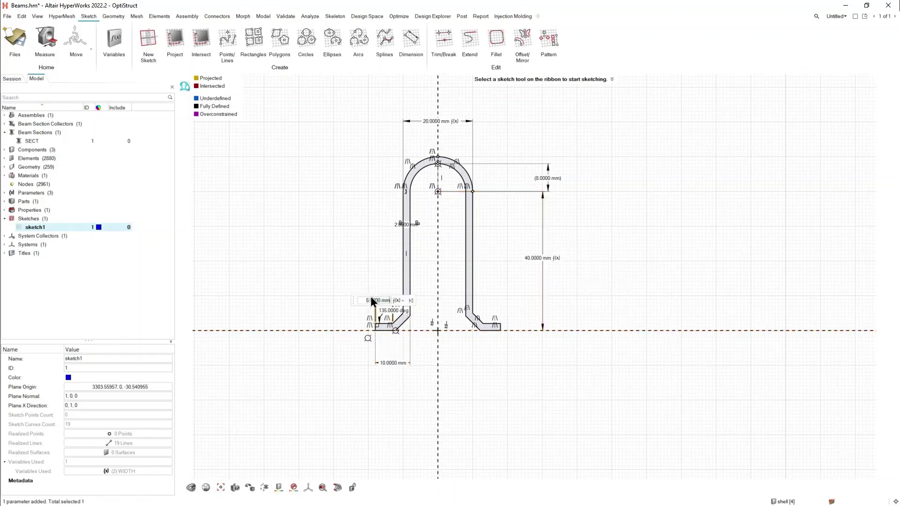
pyautogui.click(397, 301)
pyautogui.click(408, 309)
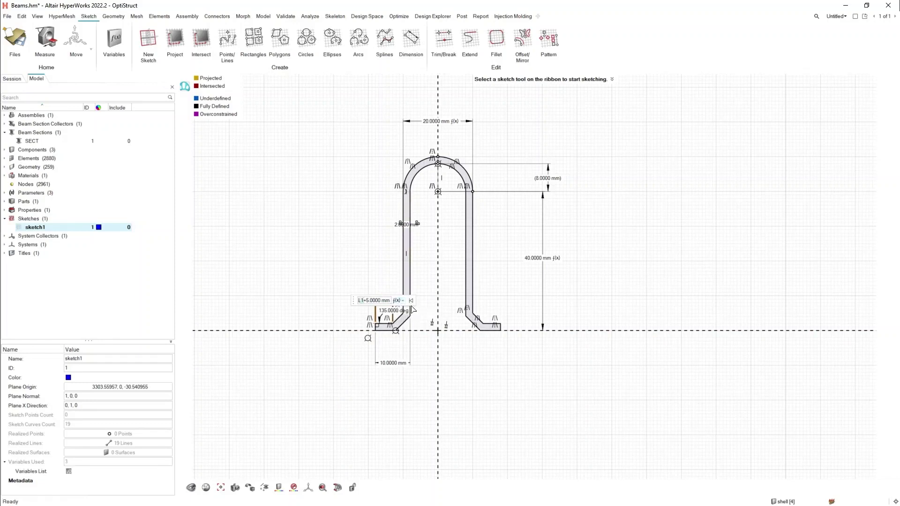
pyautogui.write('BAS')
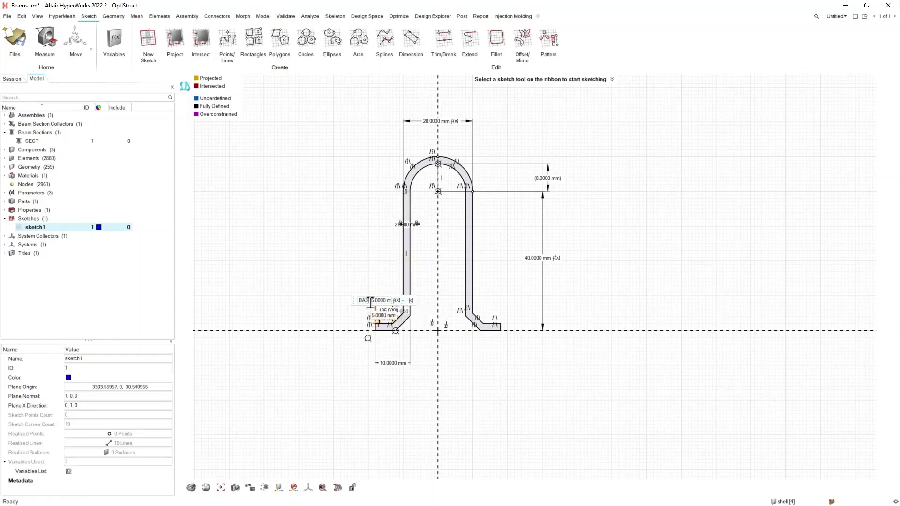
pyautogui.write('E')
pyautogui.press('Return')
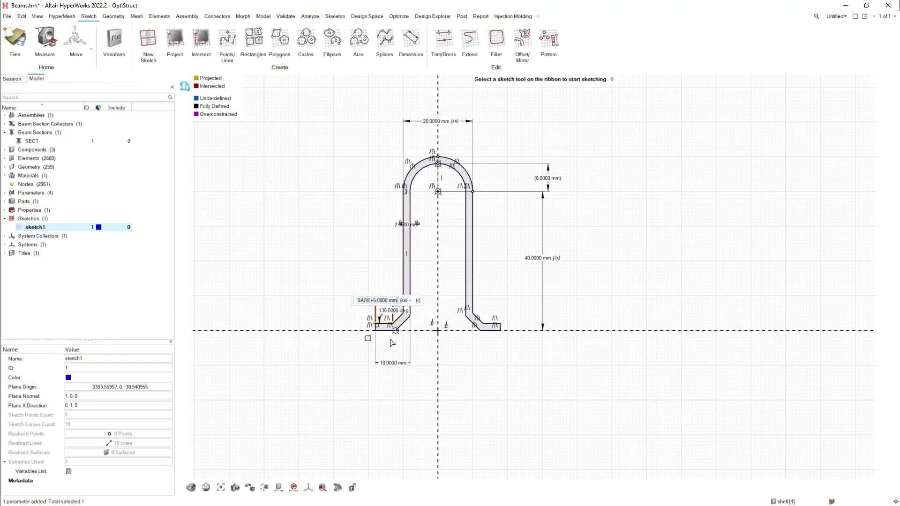
# Step: Create a variable BASE_2 for the 10 mm dimension below the flange and define it as BASE*2
pyautogui.doubleClick(389, 364)
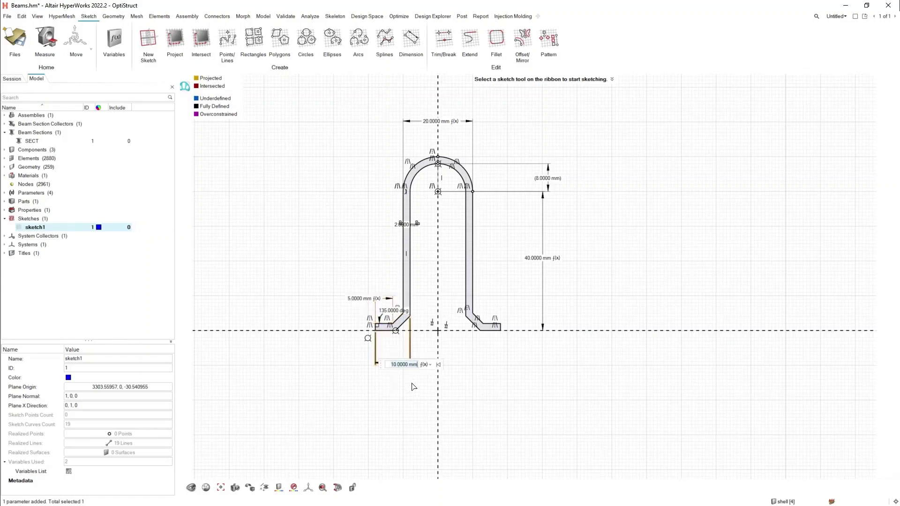
pyautogui.click(427, 366)
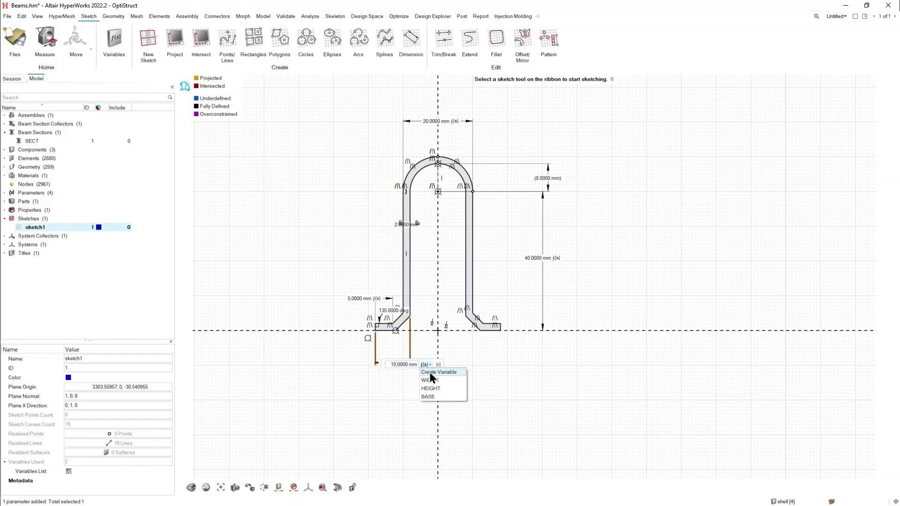
pyautogui.click(429, 372)
pyautogui.press('BackSpace')
pyautogui.press('BackSpace')
pyautogui.write('BASE')
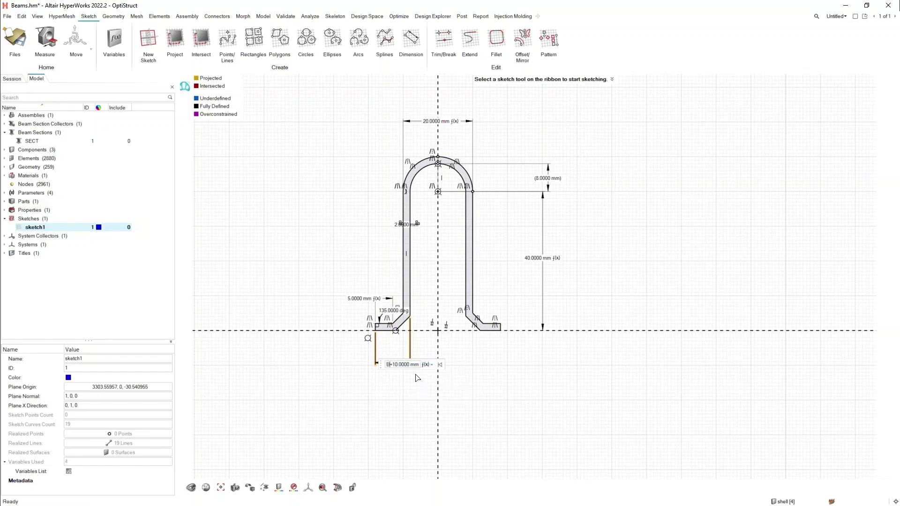
pyautogui.write('_"')
pyautogui.press('BackSpace')
pyautogui.write('2')
pyautogui.press('Delete')
pyautogui.press('Delete')
pyautogui.press('Delete')
pyautogui.press('Delete')
pyautogui.press('Delete')
pyautogui.press('Delete')
pyautogui.press('Delete')
pyautogui.write('BASE*2')
pyautogui.press('Return')
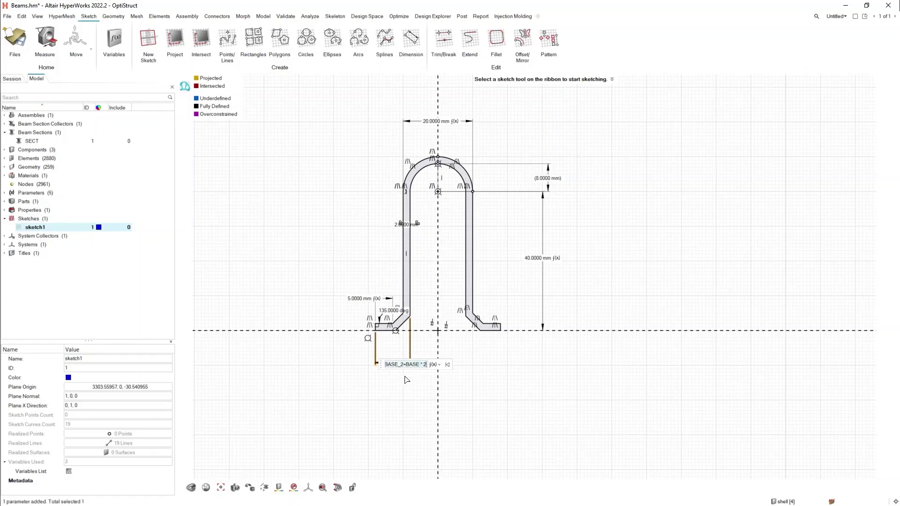
pyautogui.click(404, 378)
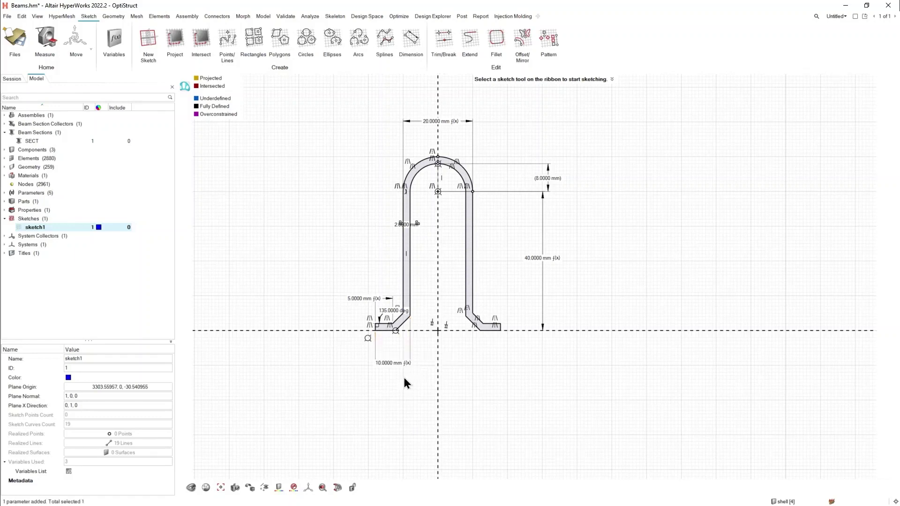
# Step: Review the variables and expressions in the Variable Manager and finish editing the sketch
pyautogui.click(114, 40)
pyautogui.moveTo(432, 187); pyautogui.dragTo(505, 201)
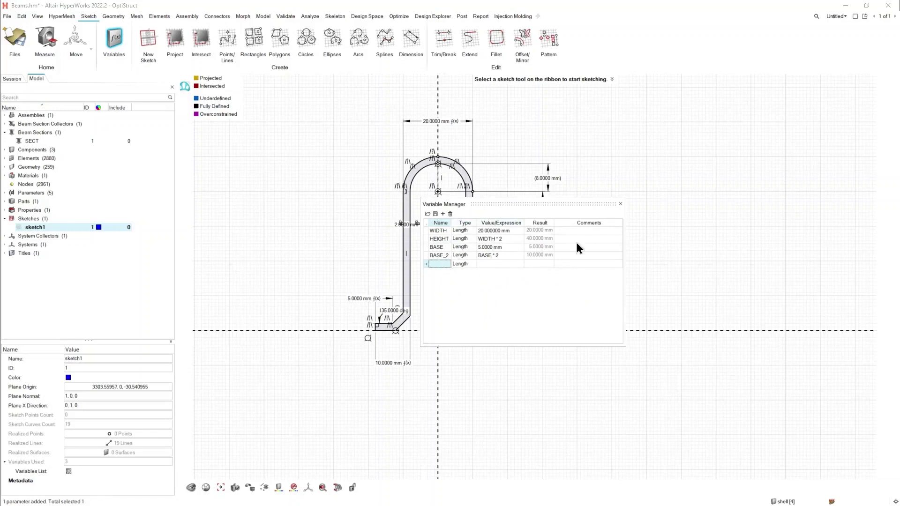
pyautogui.click(620, 204)
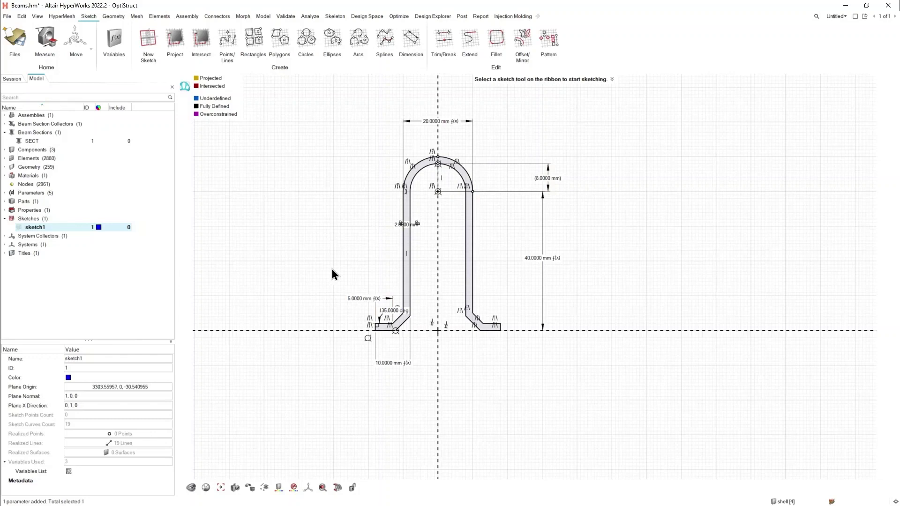
pyautogui.rightClick(352, 243)
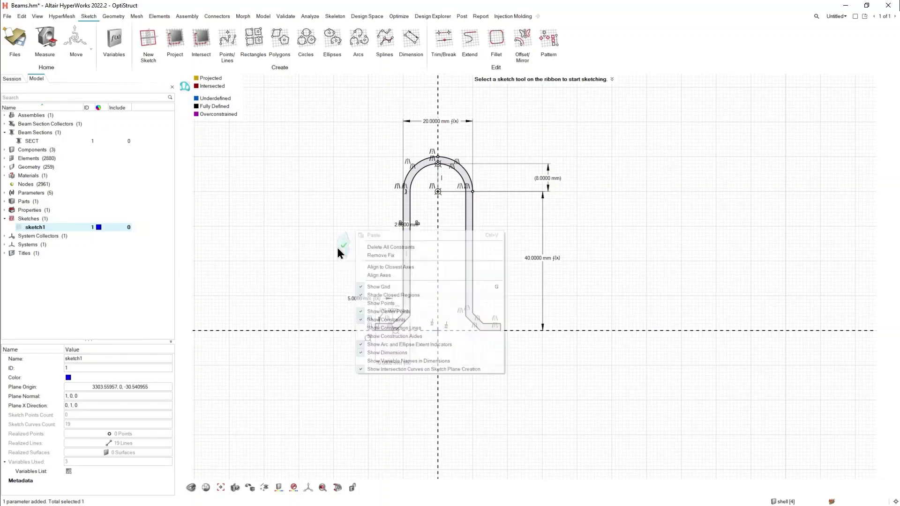
pyautogui.press('Escape')
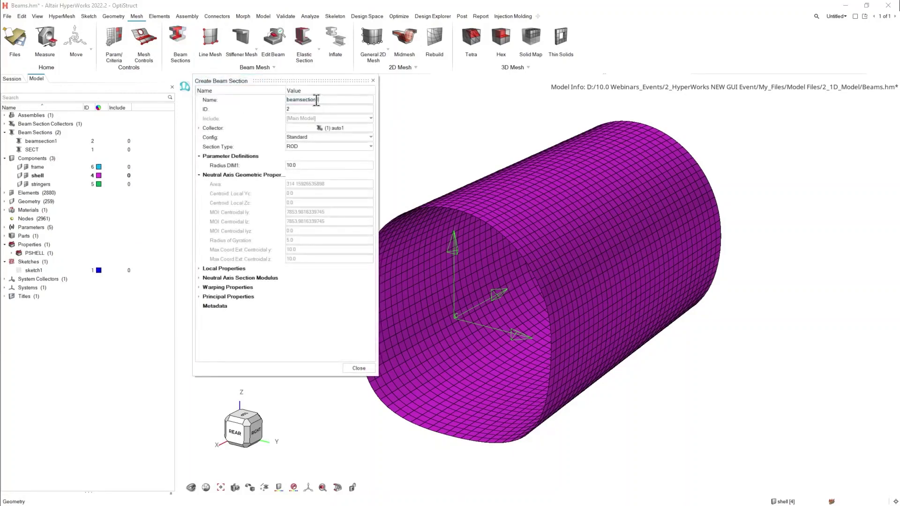
# Step: Name the new beam section SEC_CUSTOM and set its configuration to Solid
pyautogui.moveTo(316, 100); pyautogui.dragTo(284, 98)
pyautogui.write('SEC_CUSTOM')
pyautogui.press('Return')
pyautogui.click(312, 137)
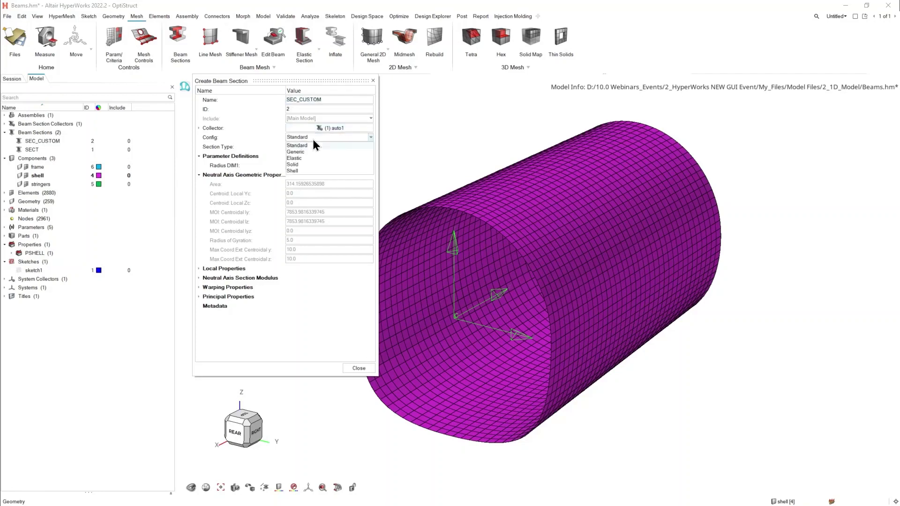
pyautogui.click(303, 164)
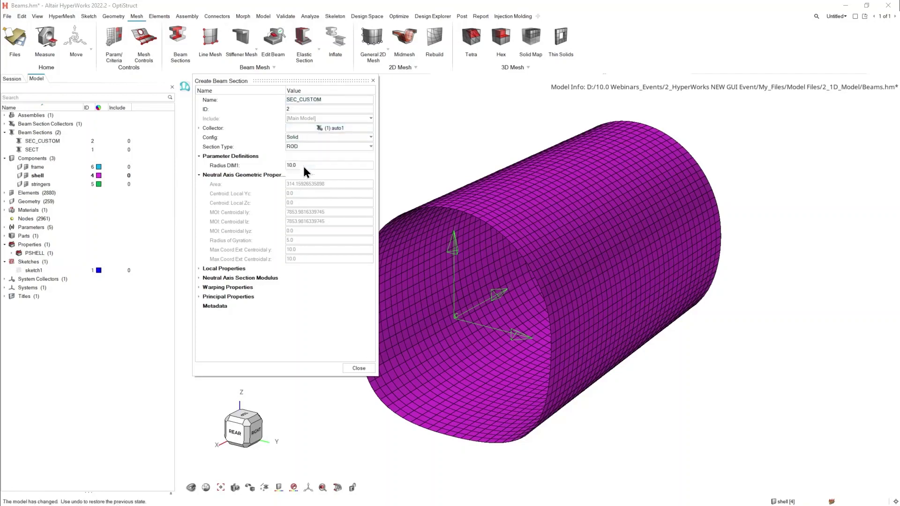
# Step: Assign sketch1 as the sketch of the SEC_CUSTOM beam section and finish the section definition
pyautogui.click(311, 146)
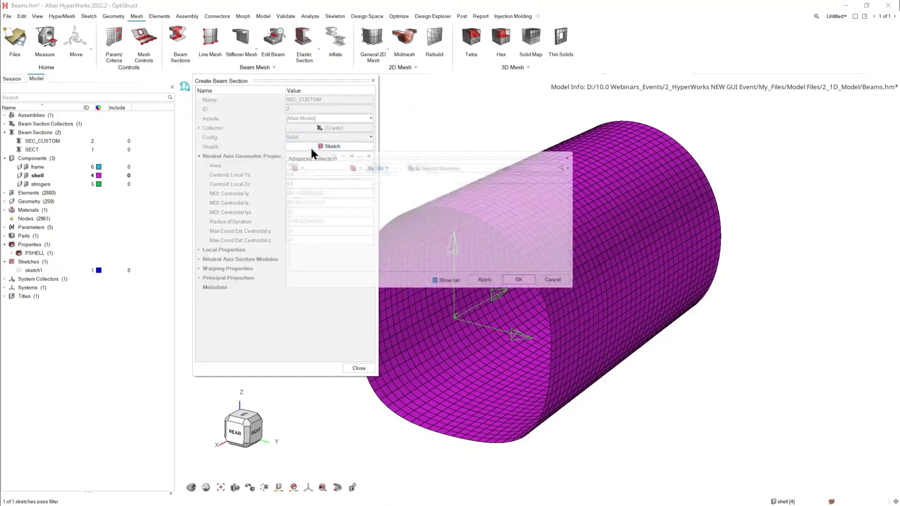
pyautogui.click(316, 186)
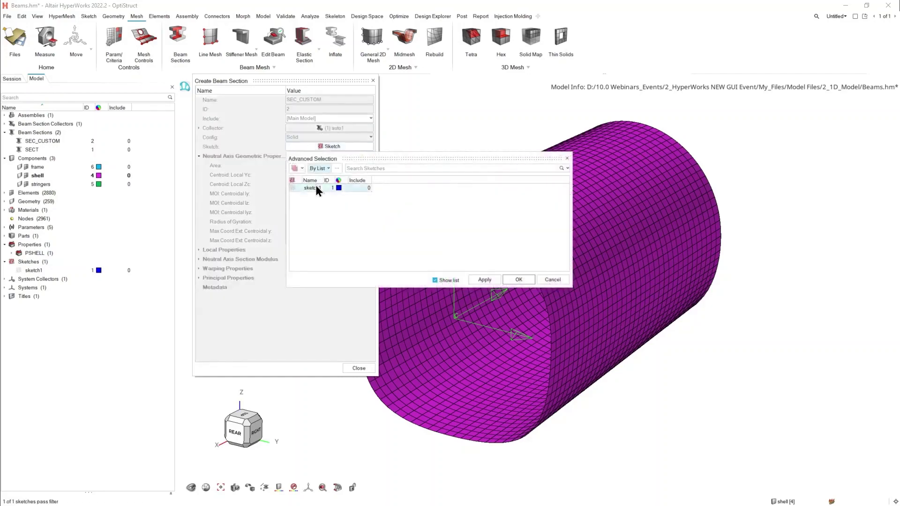
pyautogui.click(517, 279)
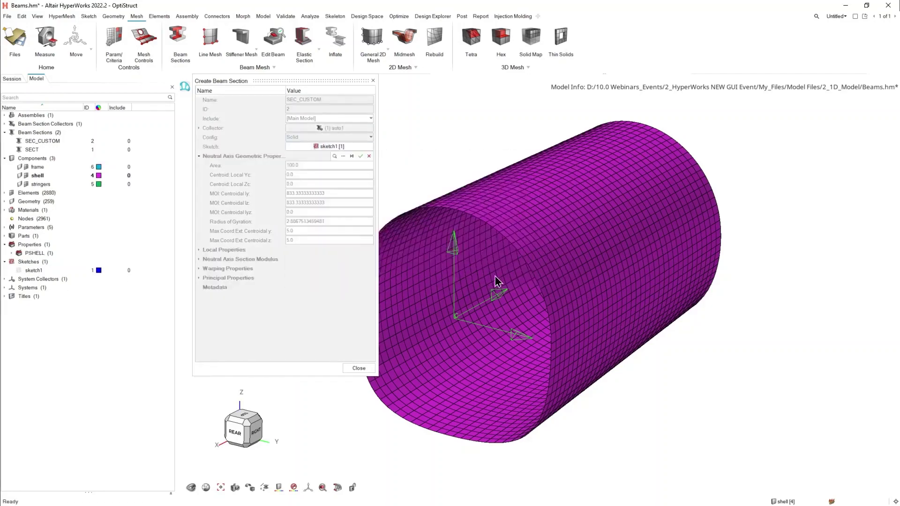
pyautogui.click(359, 368)
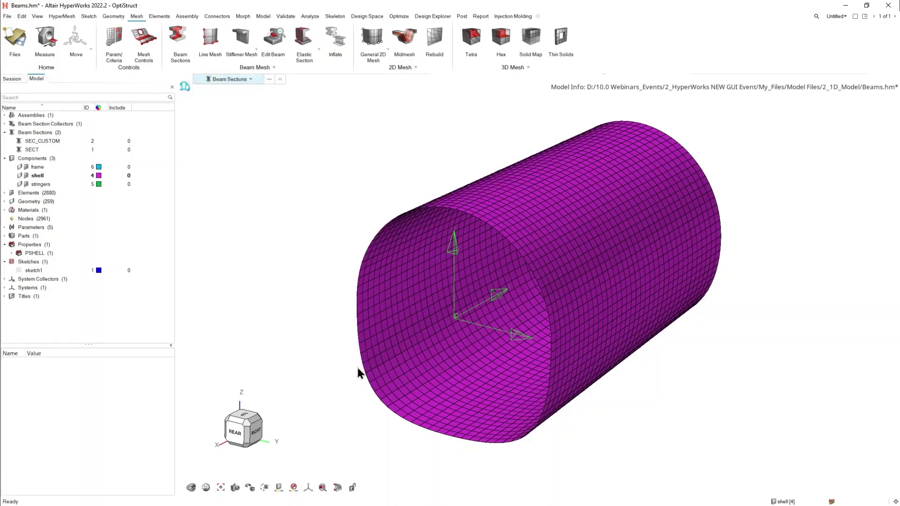
# Step: Start a Stiffener Mesh, turn off the free lines filter and select all edge lines of the cylindrical shell
pyautogui.moveTo(357, 368); pyautogui.dragTo(315, 278, button='middle')
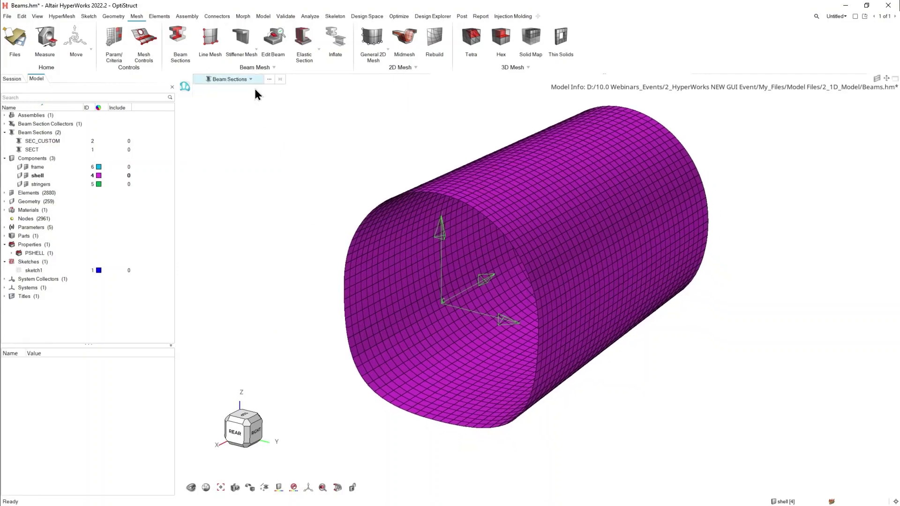
pyautogui.click(241, 37)
pyautogui.click(210, 90)
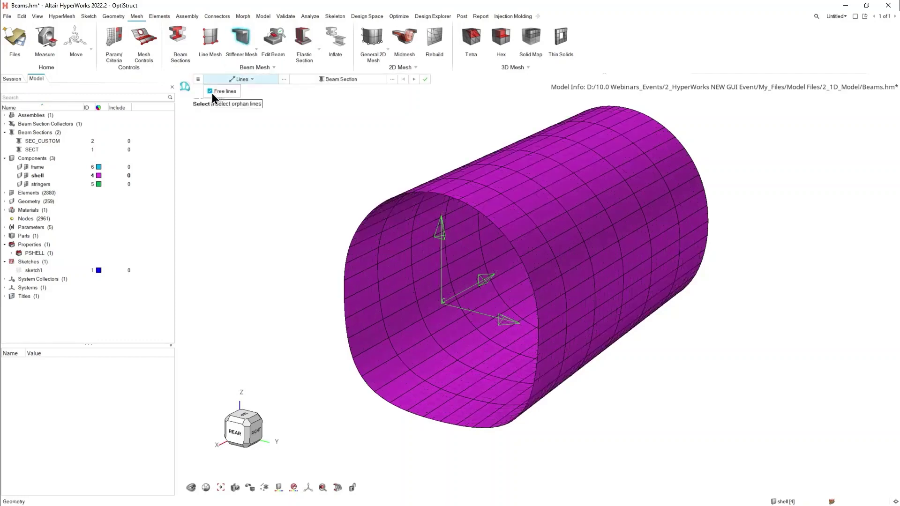
pyautogui.scroll(-3, 368, 267)
pyautogui.moveTo(316, 133); pyautogui.dragTo(622, 375)
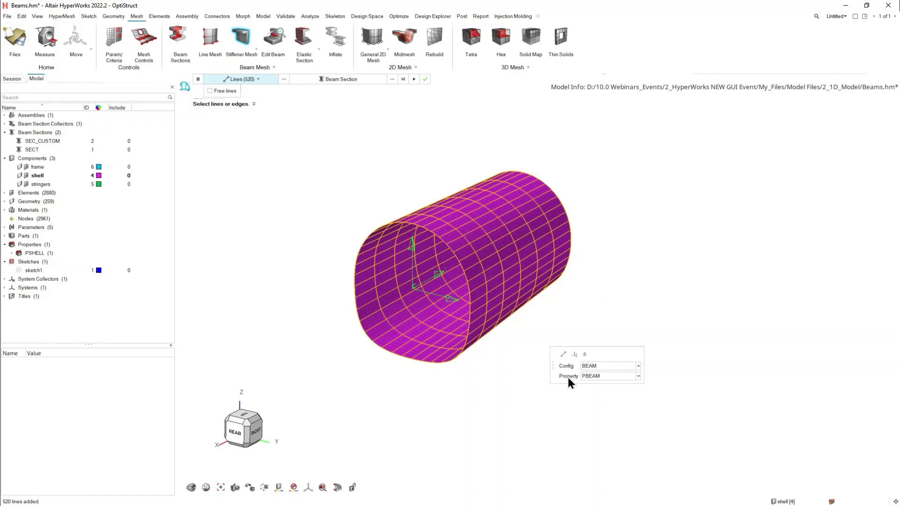
# Step: Assign the SECT beam section to the selected shell lines and create the stiffener beam elements
pyautogui.click(359, 82)
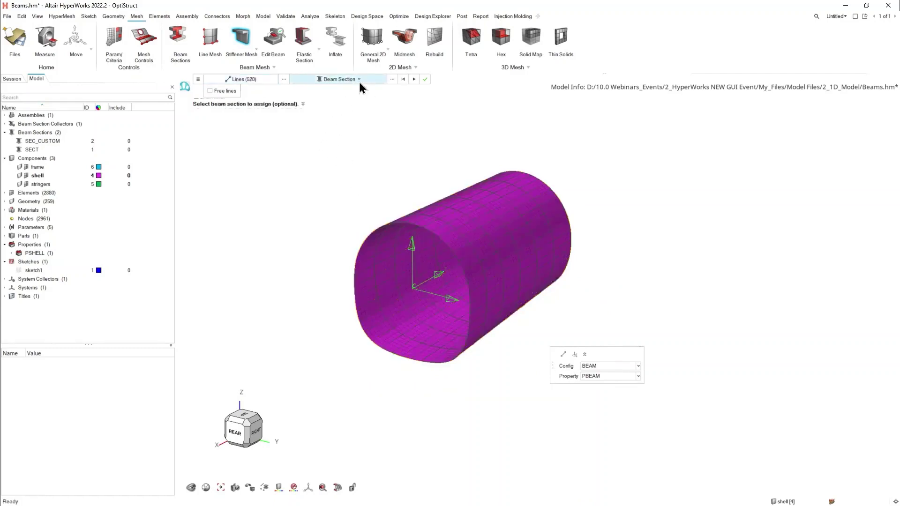
pyautogui.click(392, 81)
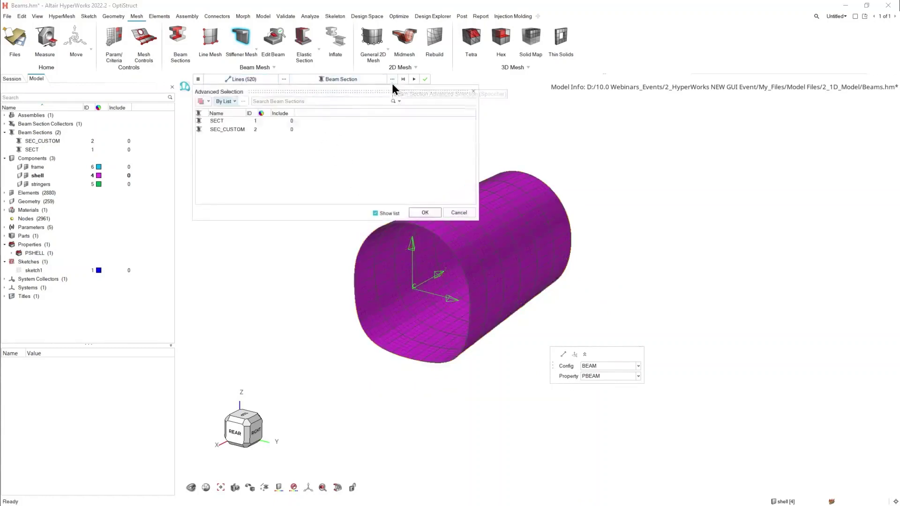
pyautogui.click(235, 121)
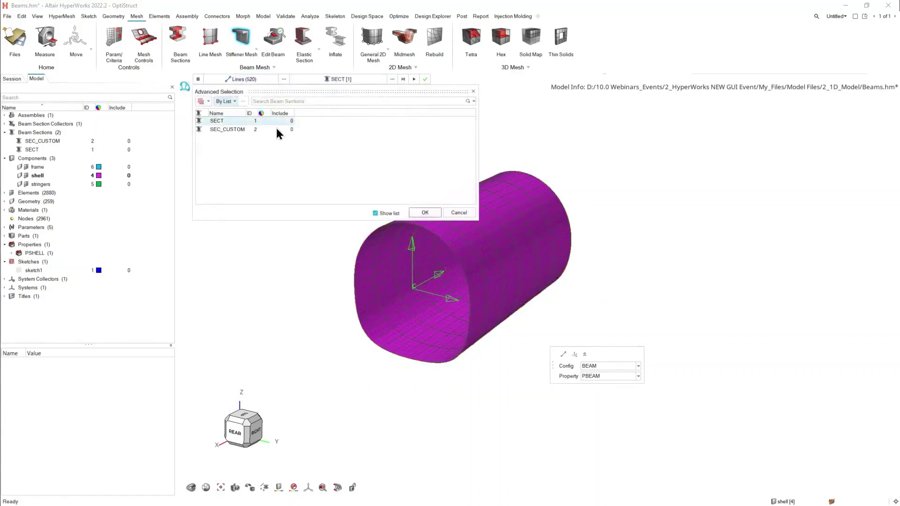
pyautogui.click(424, 213)
pyautogui.click(414, 80)
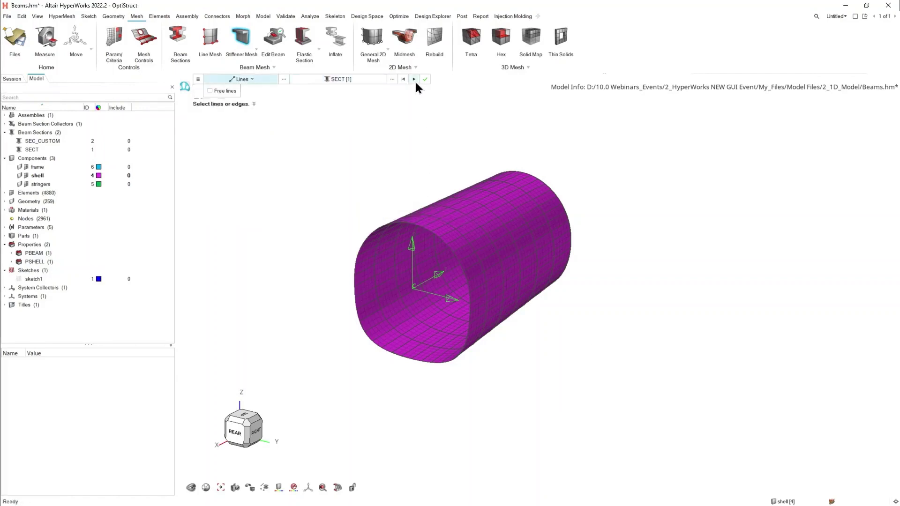
pyautogui.scroll(6, 397, 365)
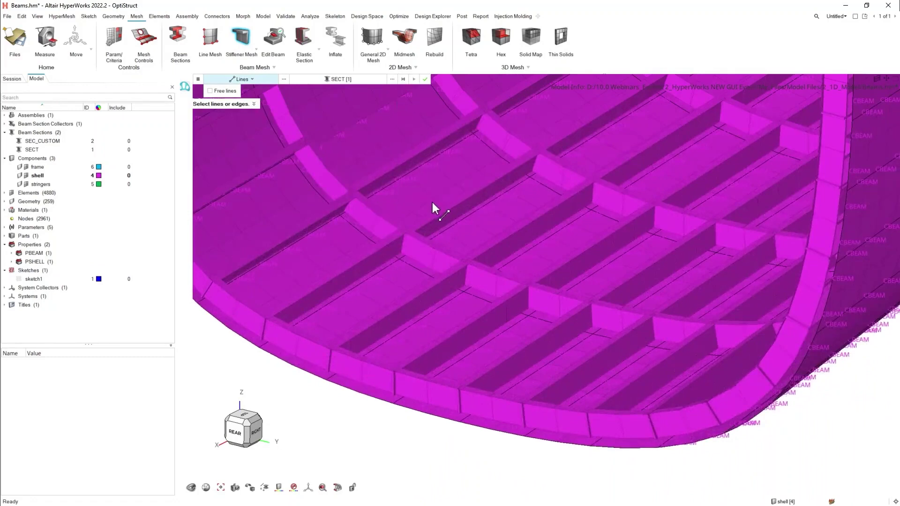
pyautogui.click(424, 79)
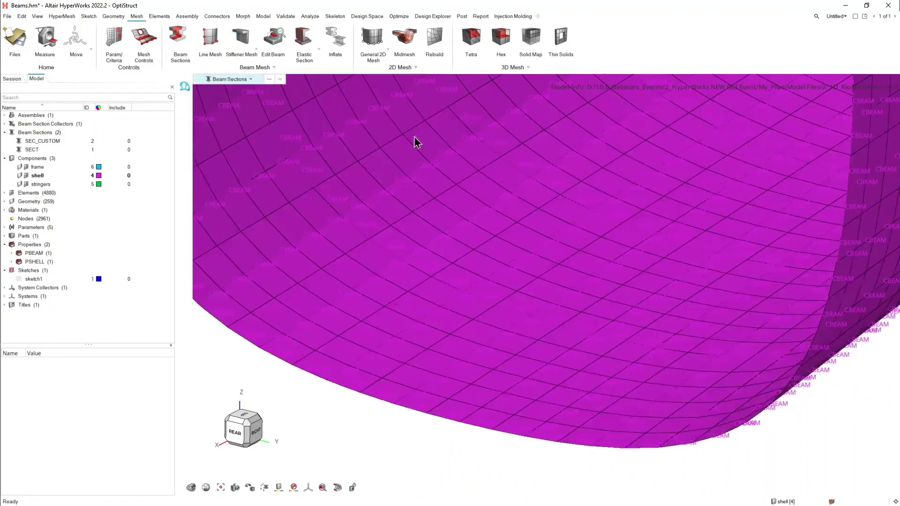
# Step: Display the beam elements with their 3D section shape and inspect how they sit on the inside of the shell
pyautogui.moveTo(264, 488)
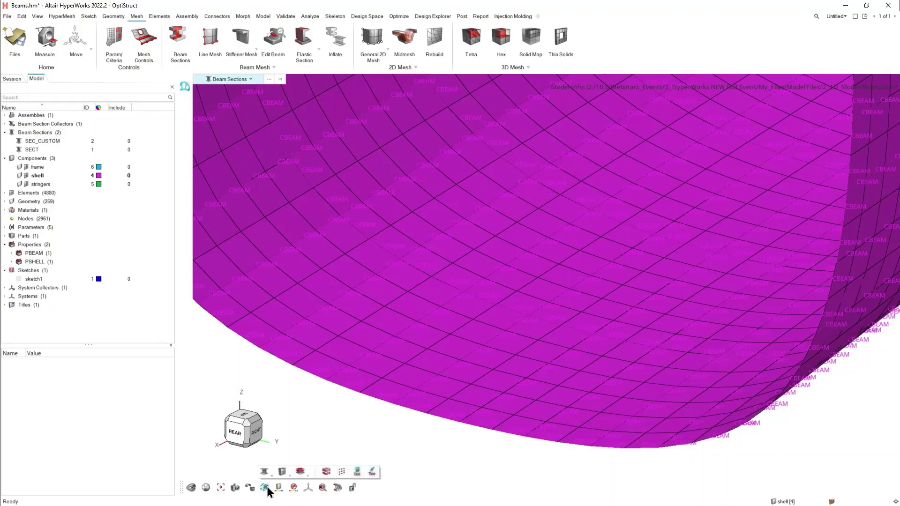
pyautogui.click(264, 472)
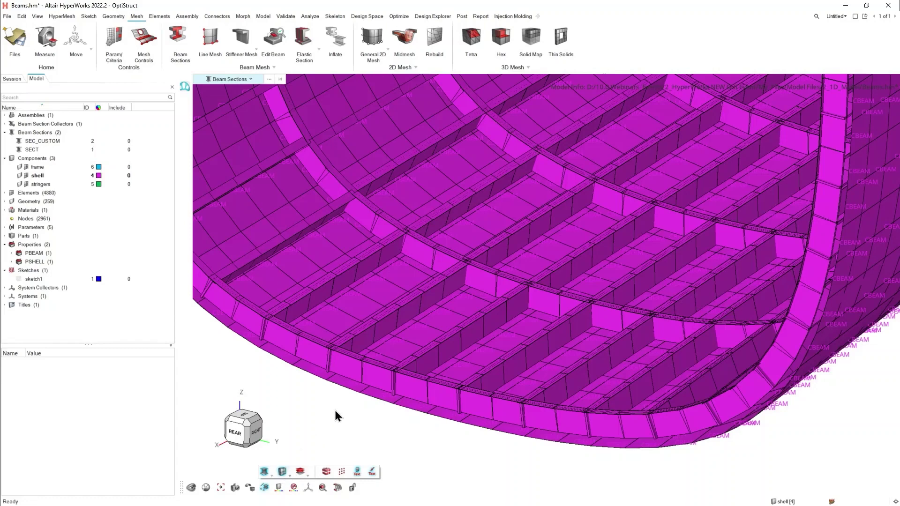
pyautogui.keyDown('ctrl'); pyautogui.moveTo(327, 378); pyautogui.dragTo(392, 359, button='right'); pyautogui.keyUp('ctrl')
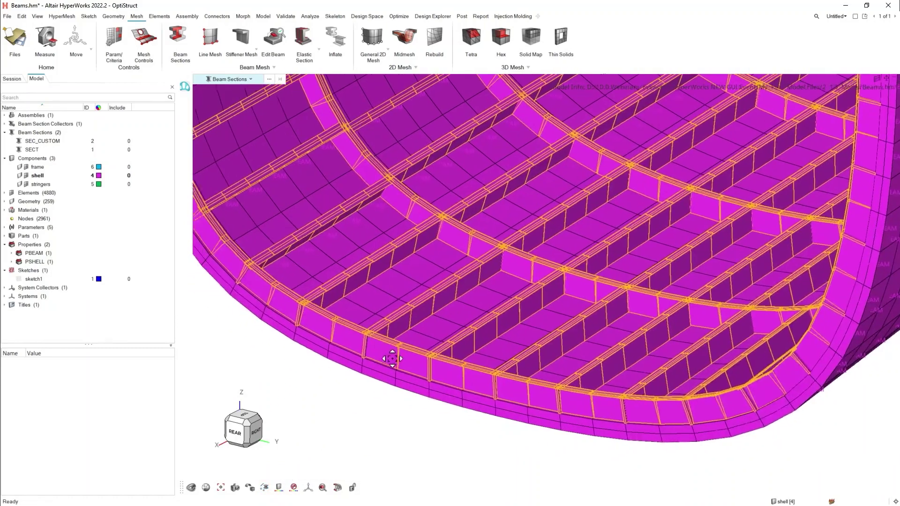
pyautogui.scroll(1, 389, 324)
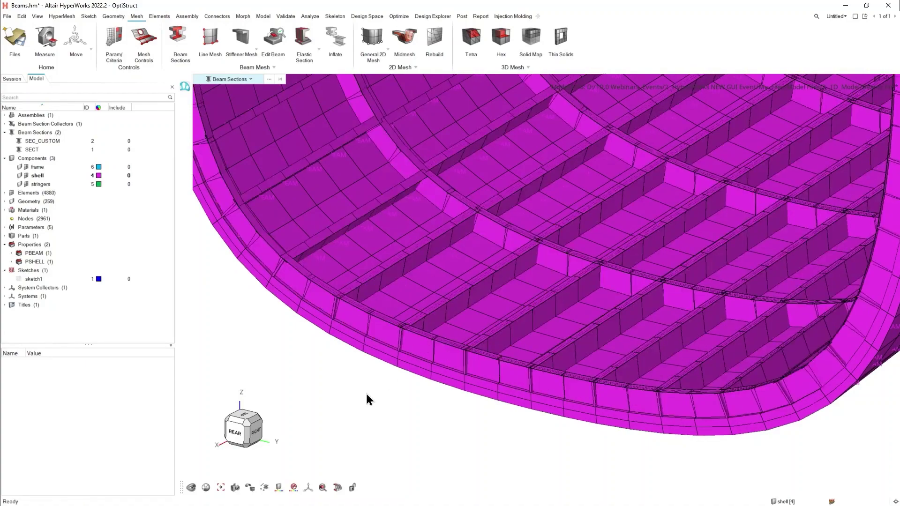
pyautogui.keyDown('ctrl'); pyautogui.moveTo(367, 400); pyautogui.dragTo(437, 410); pyautogui.keyUp('ctrl')
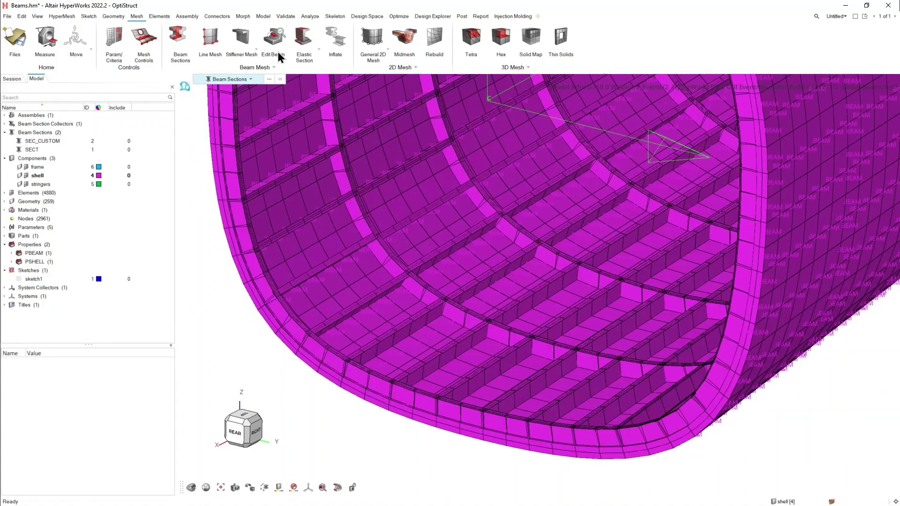
# Step: Start orienting beams, select all beam elements of the shell and reference the orientation vector to the cylindrical system at its centre
pyautogui.click(272, 38)
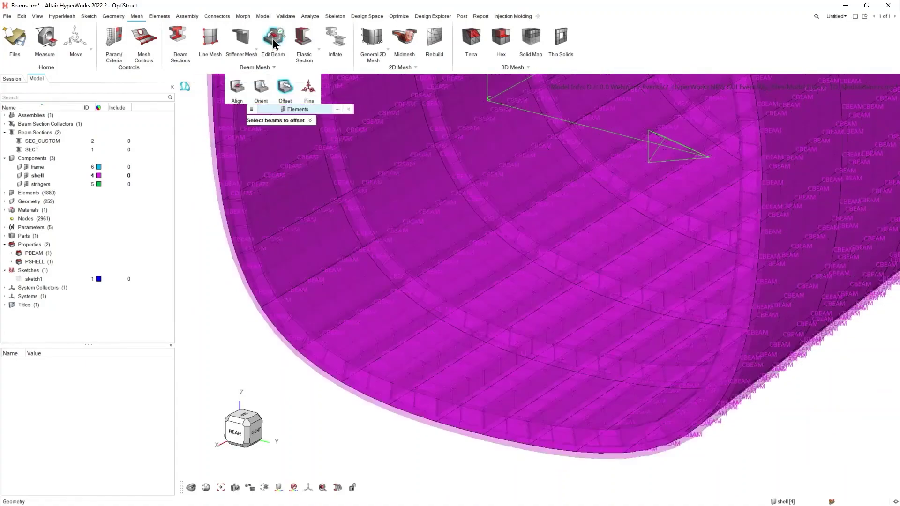
pyautogui.click(261, 88)
pyautogui.scroll(-5, 400, 342)
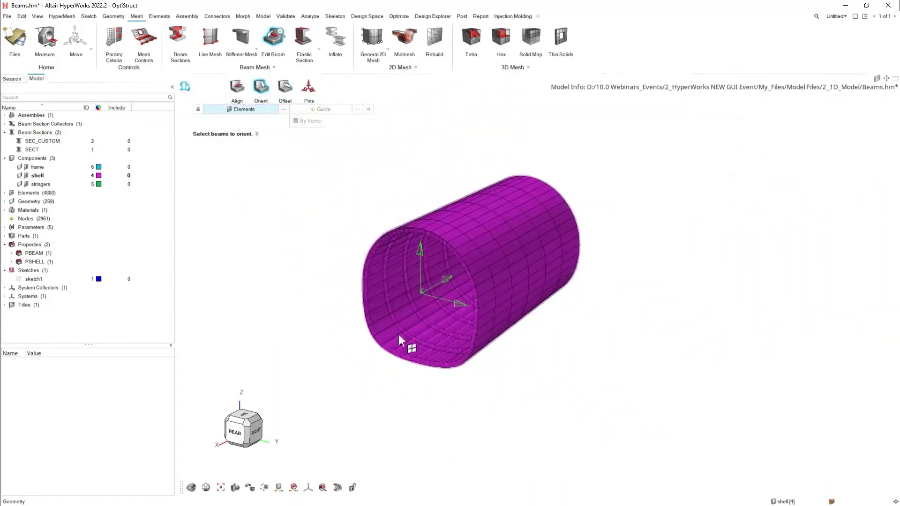
pyautogui.moveTo(323, 149); pyautogui.dragTo(740, 416)
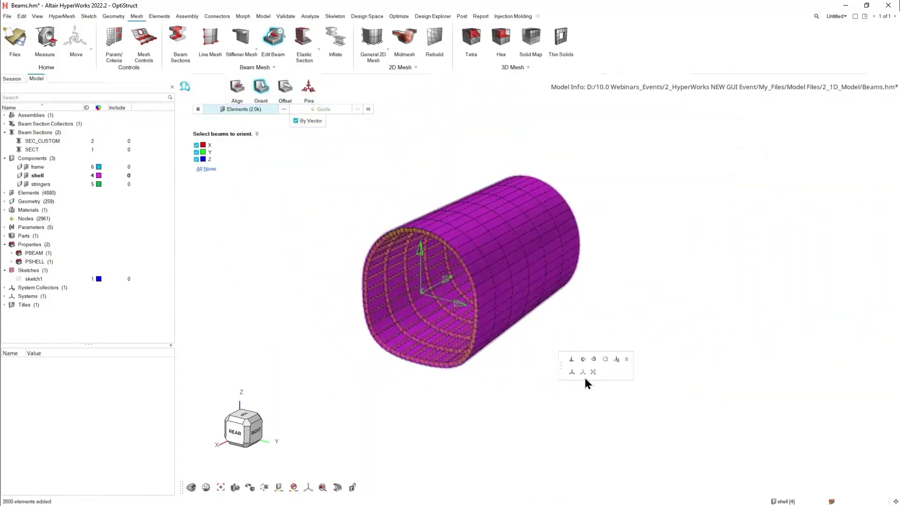
pyautogui.click(571, 372)
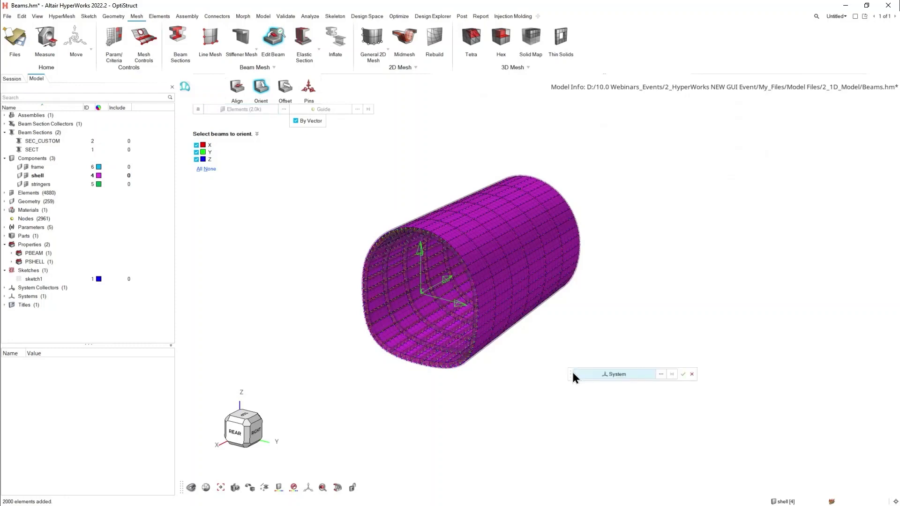
pyautogui.click(422, 292)
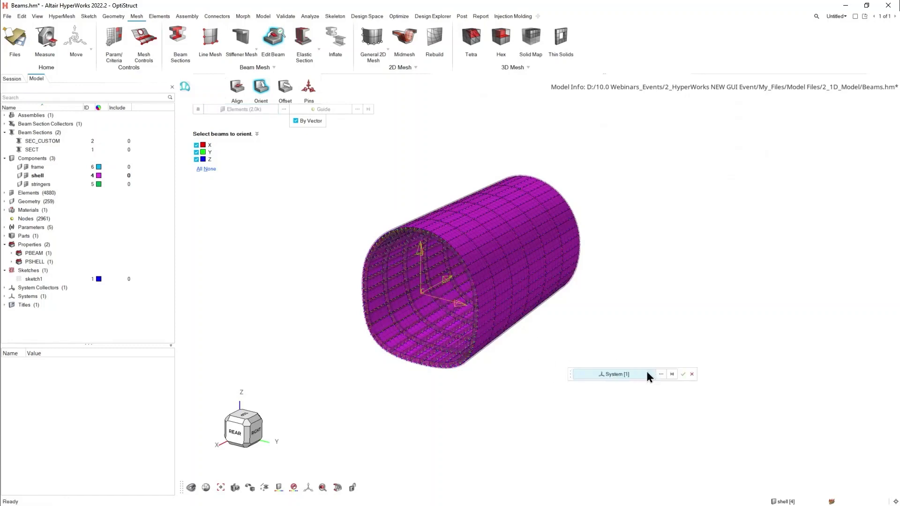
pyautogui.click(681, 375)
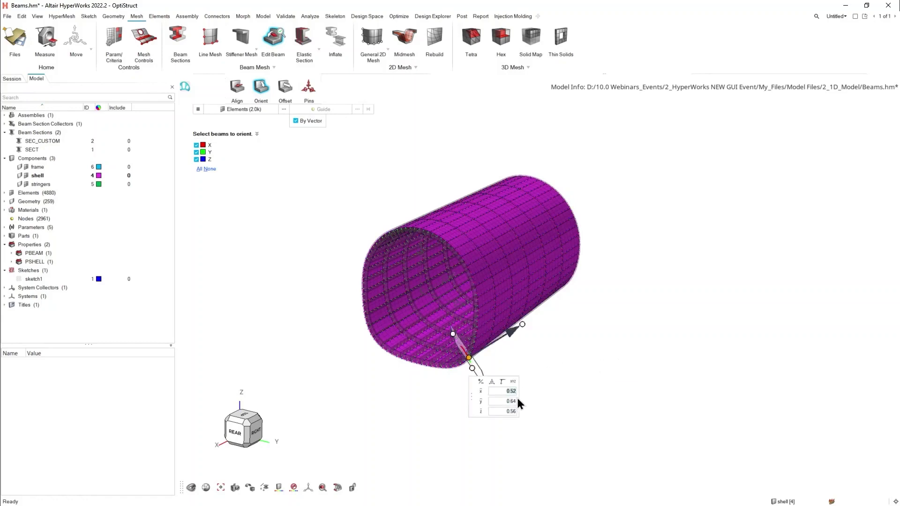
# Step: Set the beam orientation vector components to 1.0, 0.0, 0.0 and finish the orientation
pyautogui.write('0')
pyautogui.click(510, 410)
pyautogui.write('0')
pyautogui.press('Return')
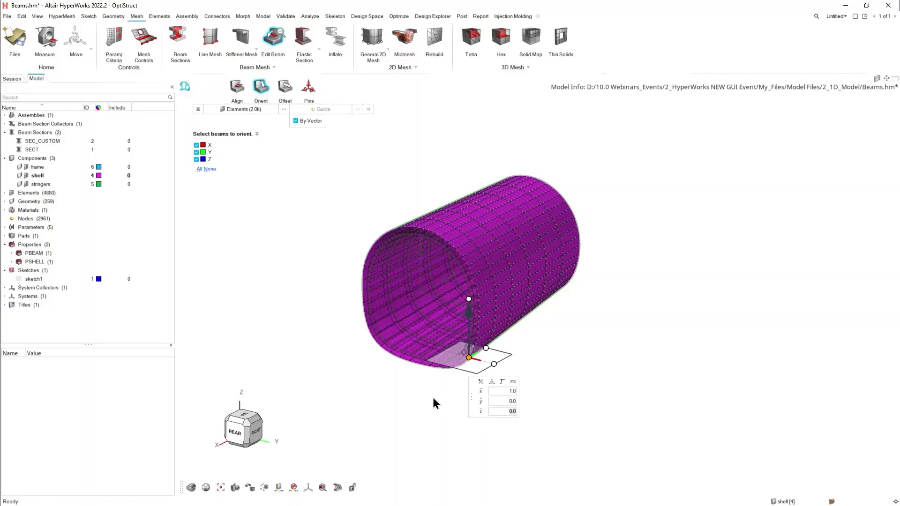
pyautogui.rightClick(370, 386)
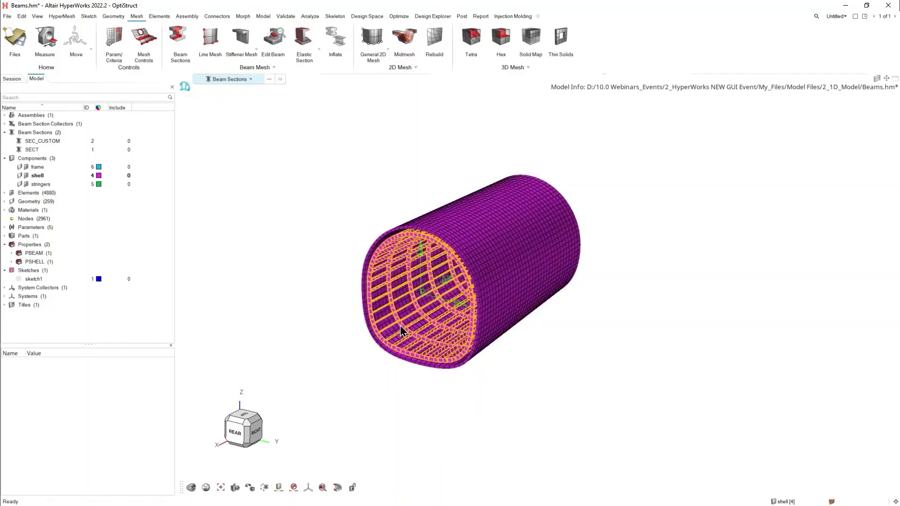
# Step: Offset all beam elements of the shell with the stiffener on shell elements method and a t-connection quadrant placement
pyautogui.scroll(6, 402, 338)
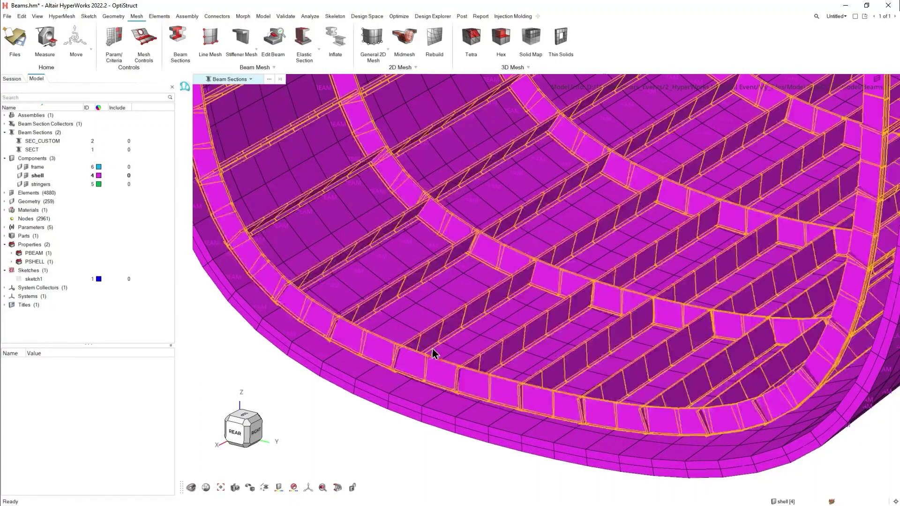
pyautogui.scroll(-5, 430, 354)
pyautogui.scroll(5, 430, 342)
pyautogui.scroll(-6, 435, 378)
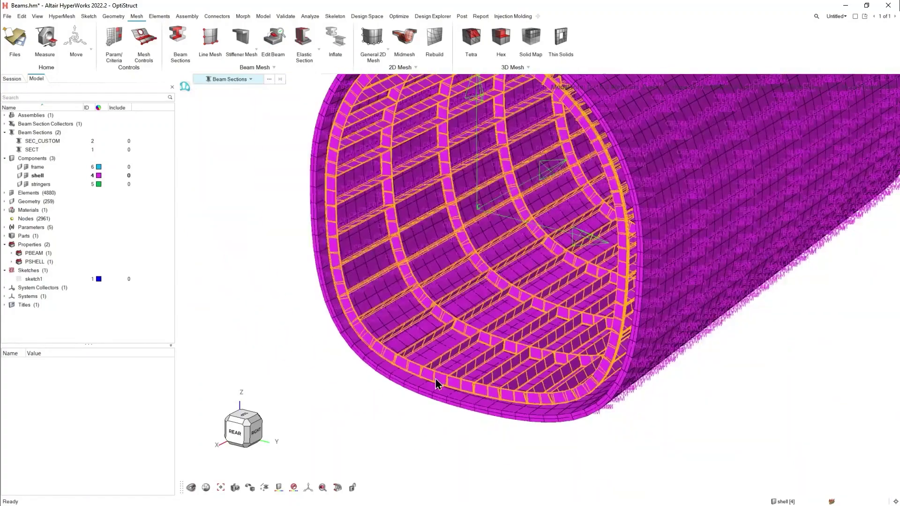
pyautogui.scroll(3, 413, 386)
pyautogui.scroll(-3, 414, 389)
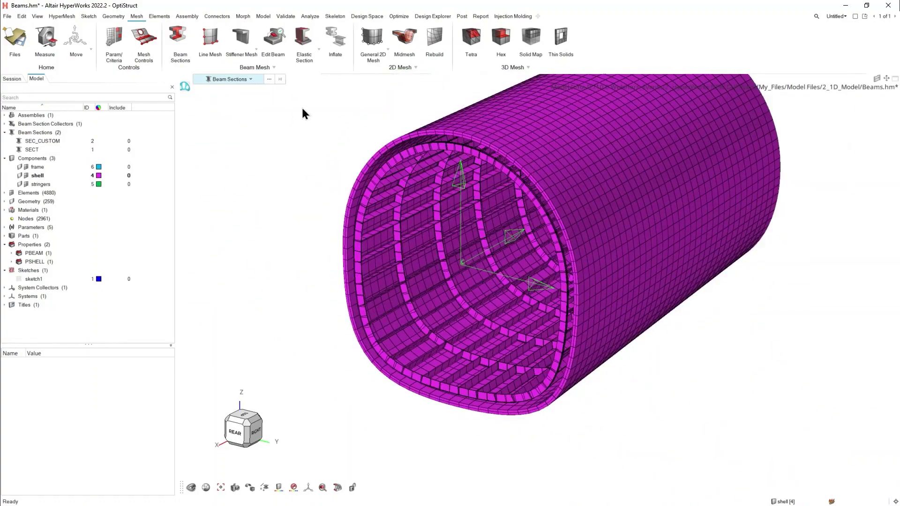
pyautogui.click(274, 39)
pyautogui.click(285, 87)
pyautogui.scroll(-5, 443, 383)
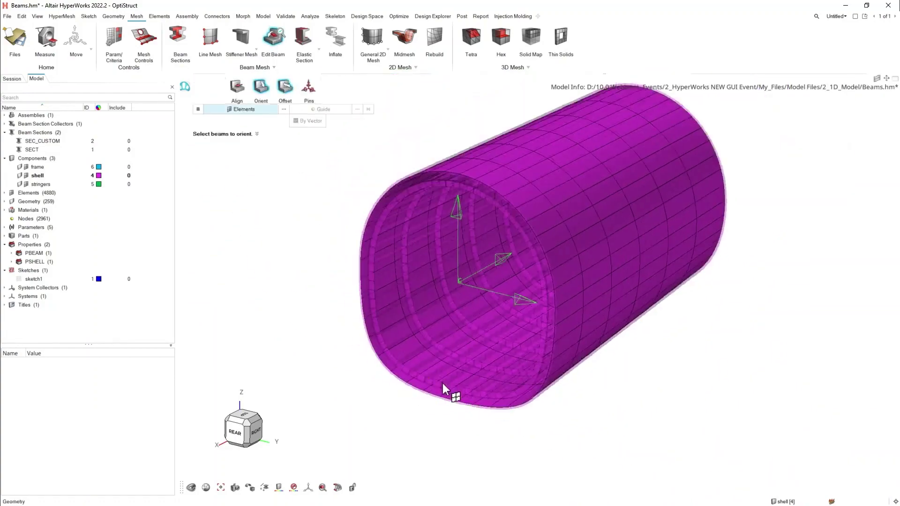
pyautogui.moveTo(609, 414); pyautogui.dragTo(608, 412)
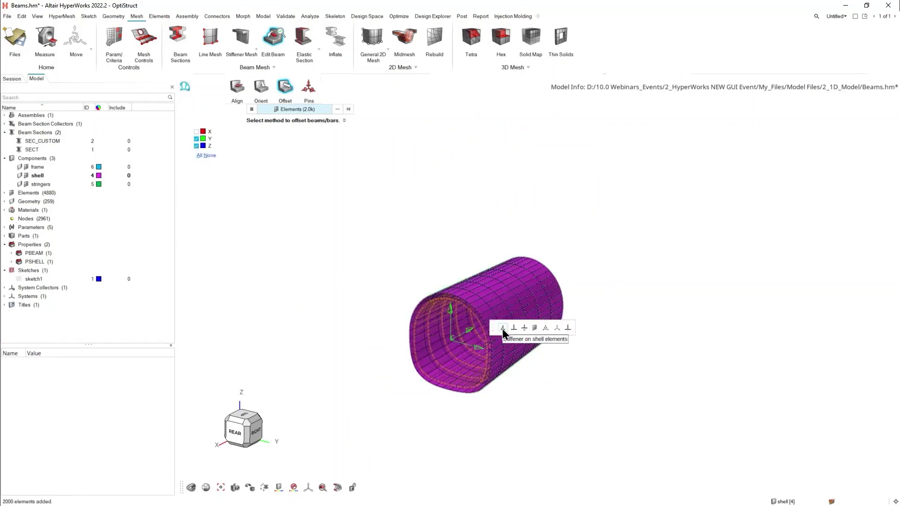
pyautogui.click(502, 328)
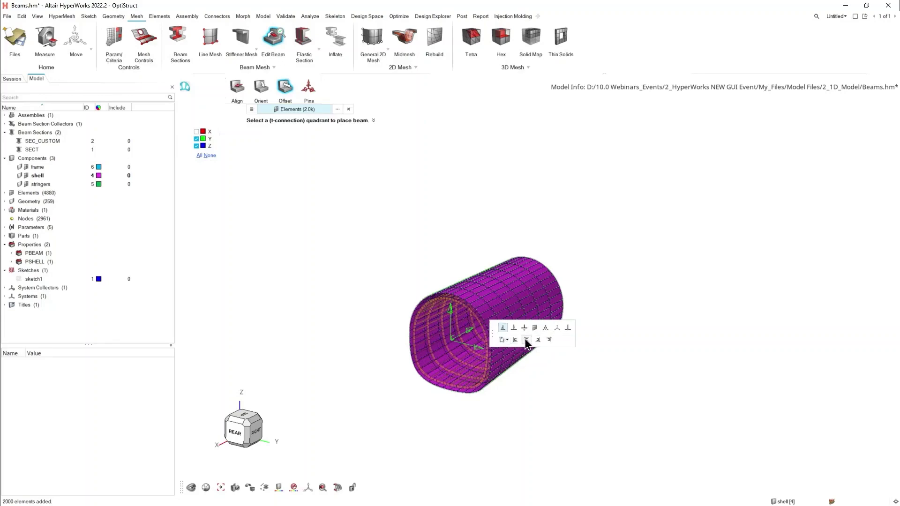
pyautogui.click(526, 340)
pyautogui.scroll(5, 461, 385)
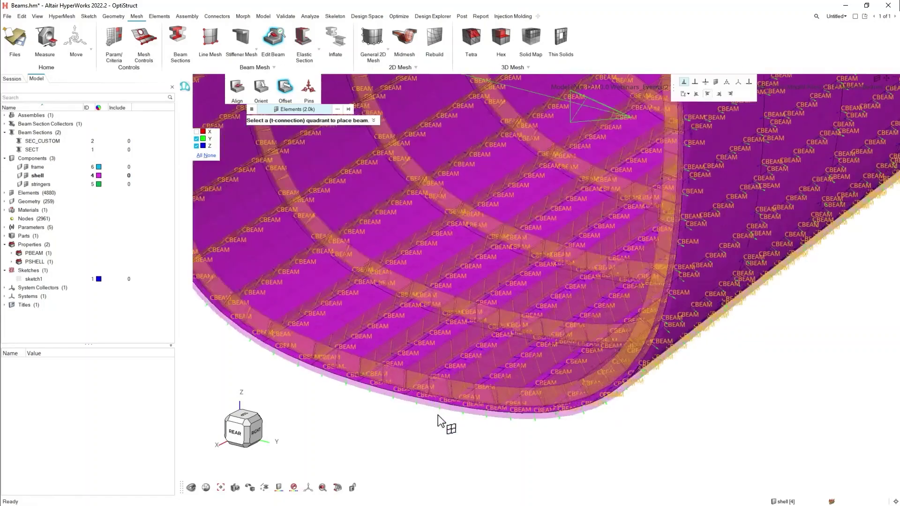
pyautogui.rightClick(441, 423)
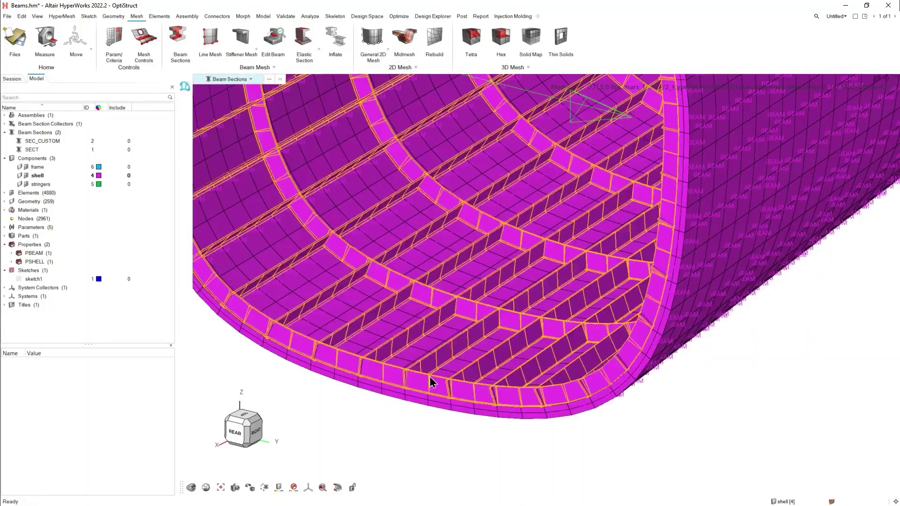
# Step: Open the Update Beams tool and set its action to Organize
pyautogui.scroll(-2, 432, 382)
pyautogui.scroll(-1, 443, 327)
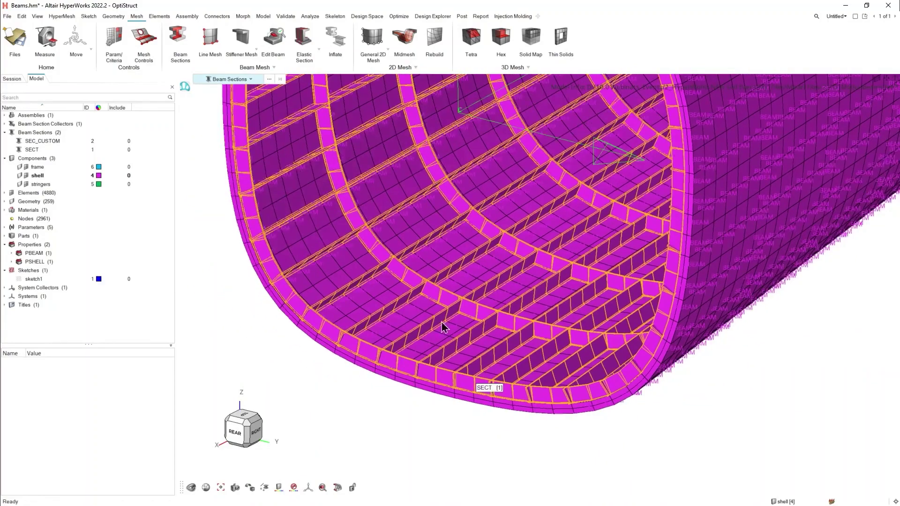
pyautogui.moveTo(443, 327); pyautogui.dragTo(476, 350, button='middle')
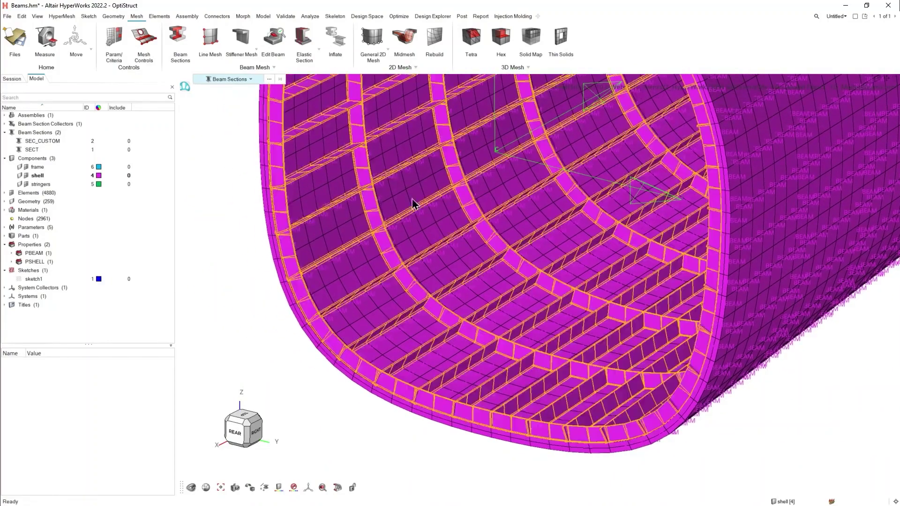
pyautogui.scroll(-2, 443, 324)
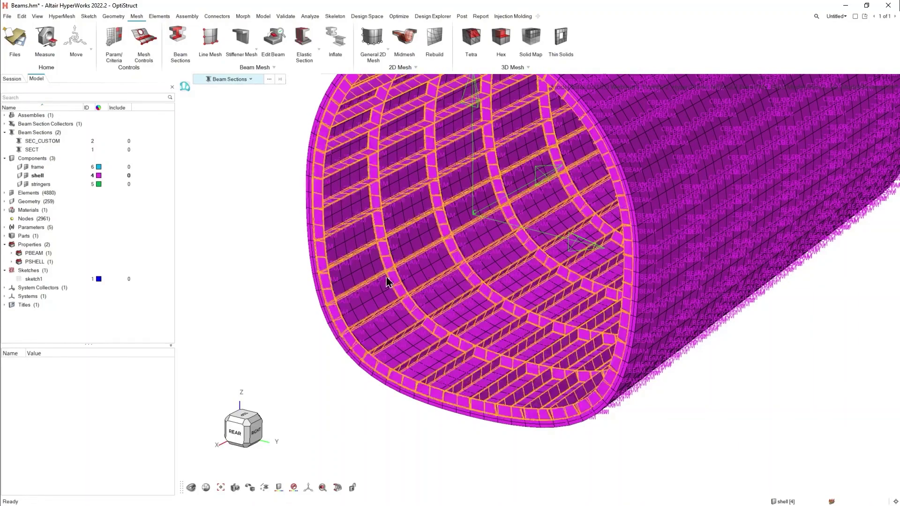
pyautogui.scroll(-2, 302, 331)
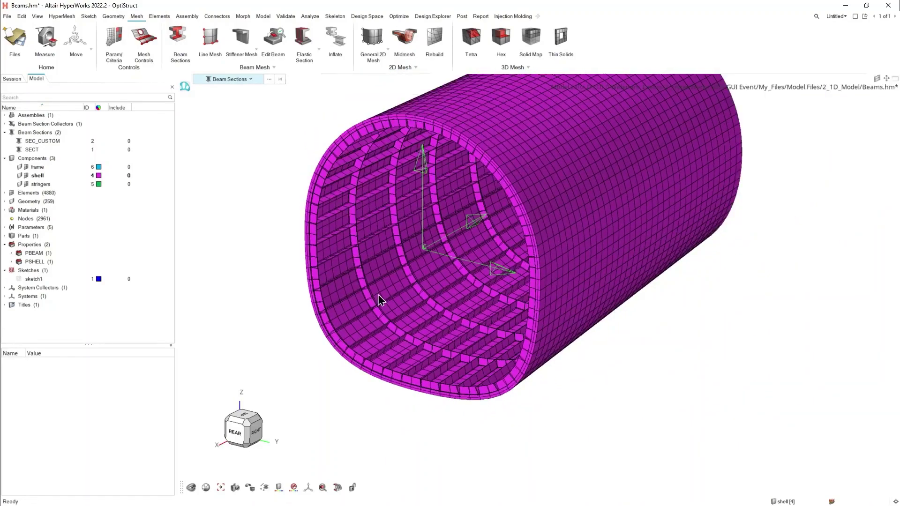
pyautogui.click(274, 68)
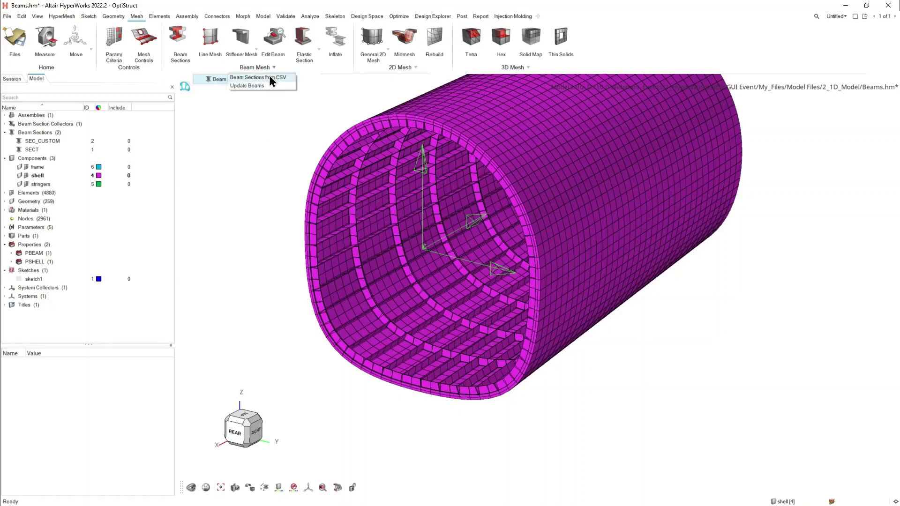
pyautogui.click(265, 86)
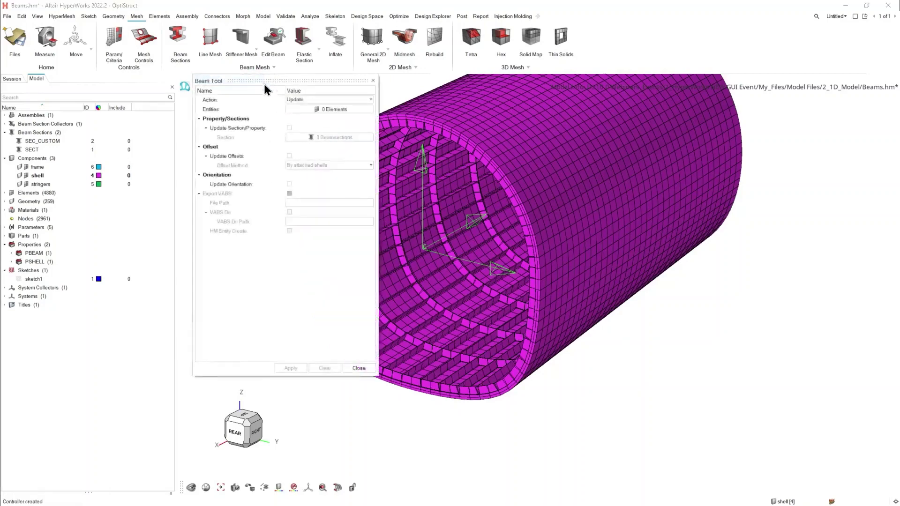
pyautogui.click(296, 99)
pyautogui.click(296, 115)
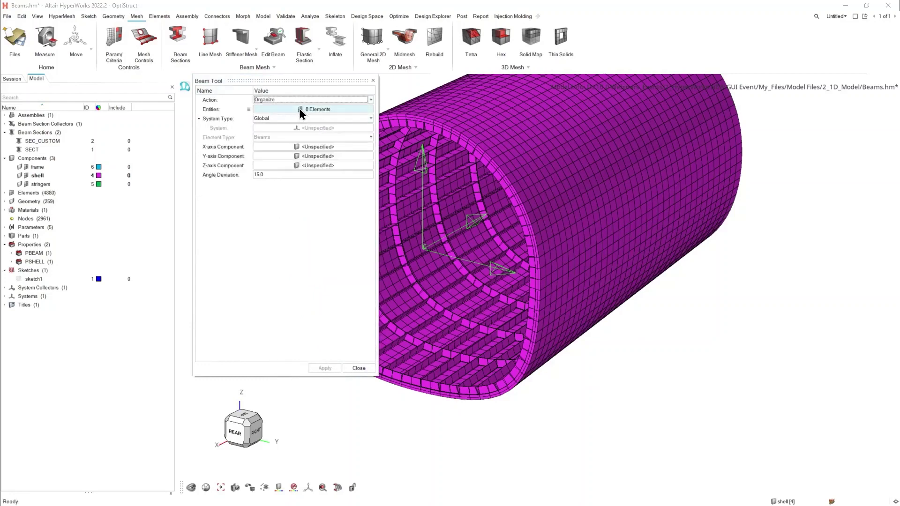
# Step: Select all displayed CBEAM elements by configuration as the entities to organize
pyautogui.click(299, 109)
pyautogui.click(299, 109)
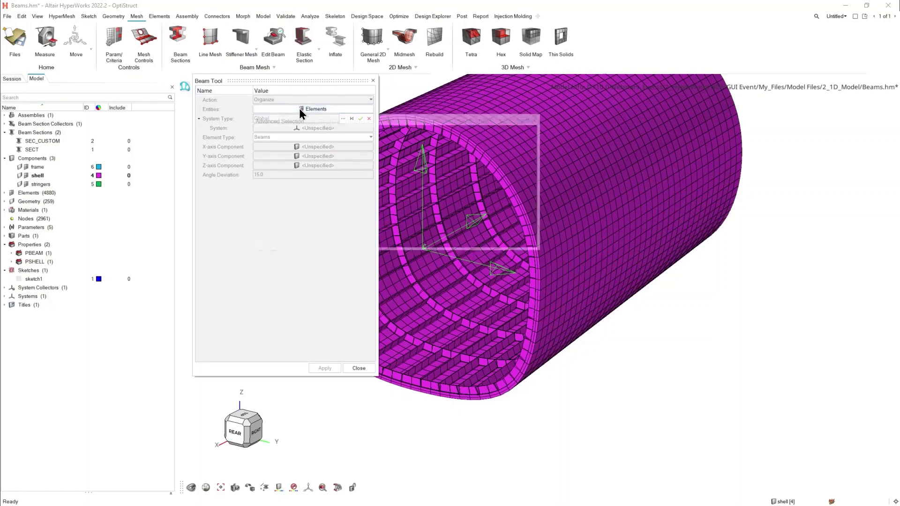
pyautogui.click(281, 151)
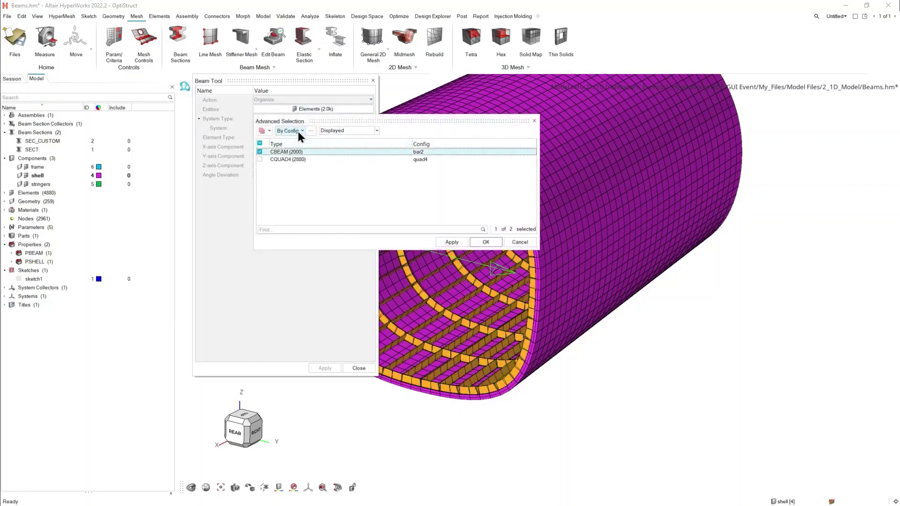
pyautogui.click(476, 242)
pyautogui.middleClick(474, 243)
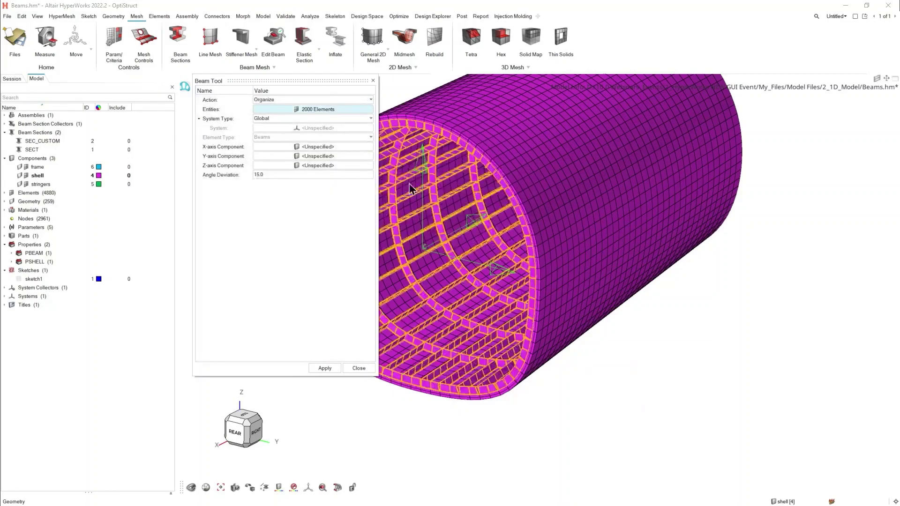
# Step: Set the system type to Local and assign the cylindrical system at the shell's centre as the reference system
pyautogui.click(299, 119)
pyautogui.click(263, 134)
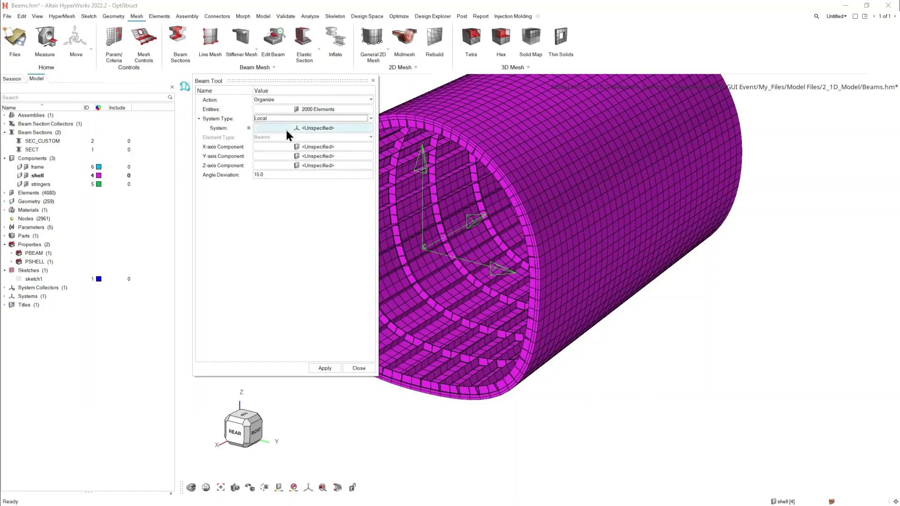
pyautogui.click(289, 128)
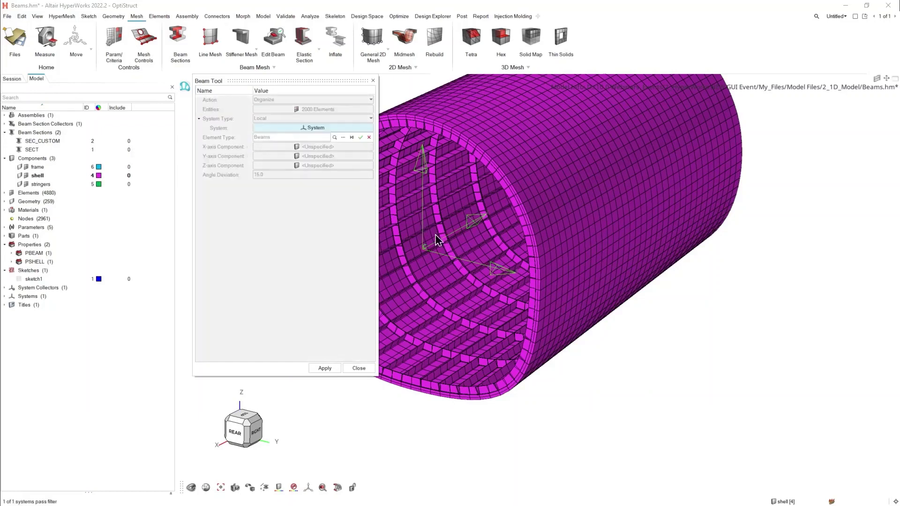
pyautogui.click(424, 249)
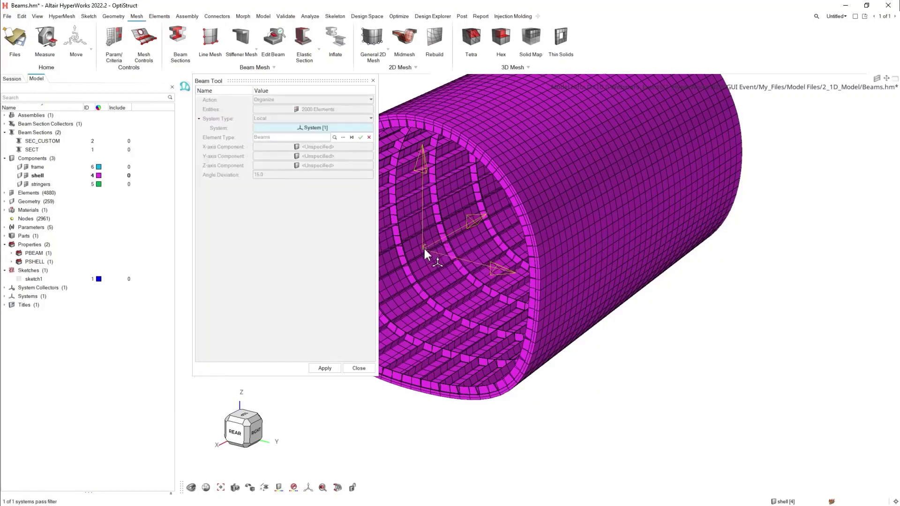
pyautogui.click(361, 138)
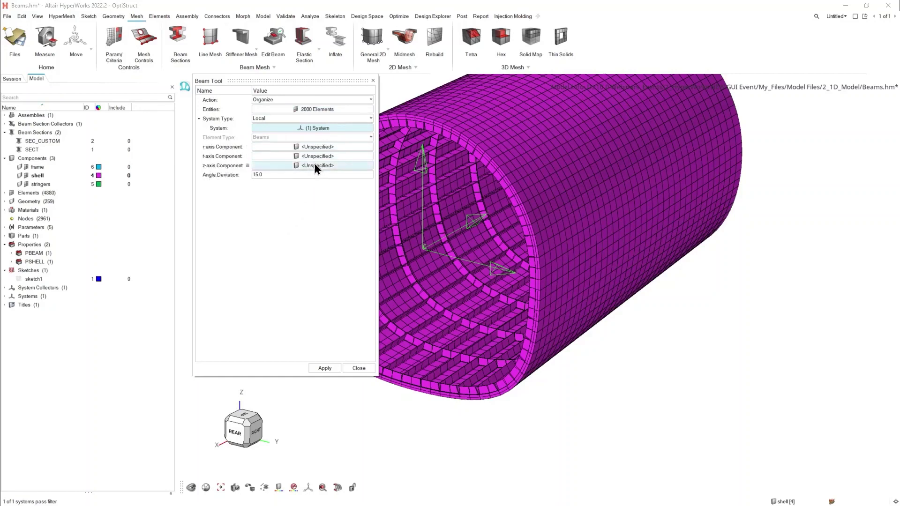
# Step: Assign the frame component as the destination for both the r-axis and the t-axis beams
pyautogui.click(314, 147)
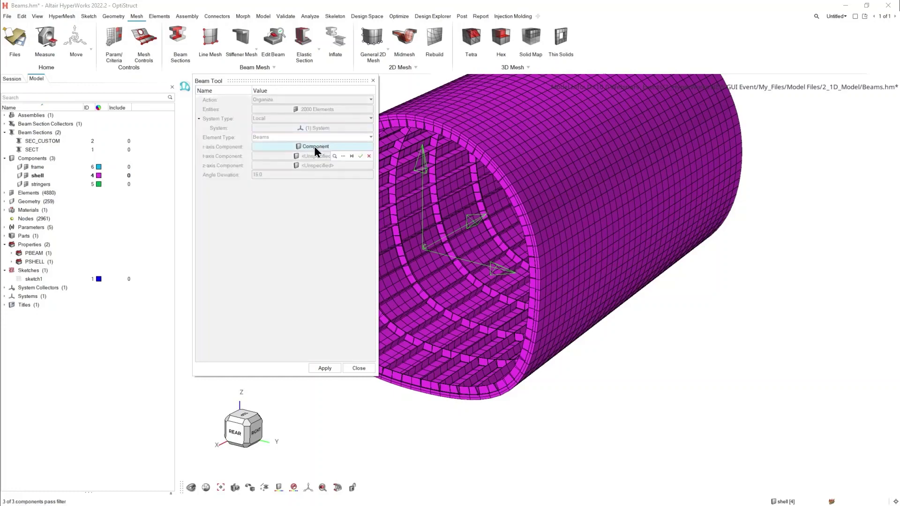
pyautogui.click(314, 146)
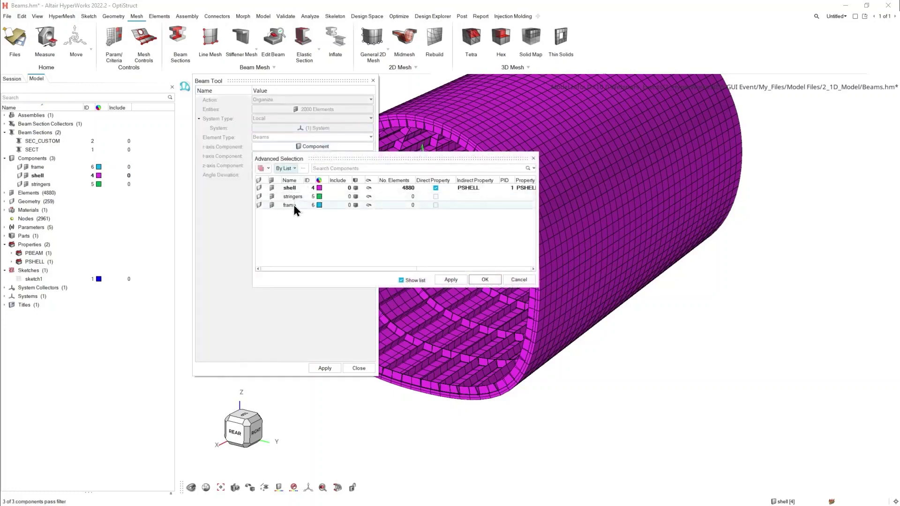
pyautogui.click(294, 206)
pyautogui.click(486, 280)
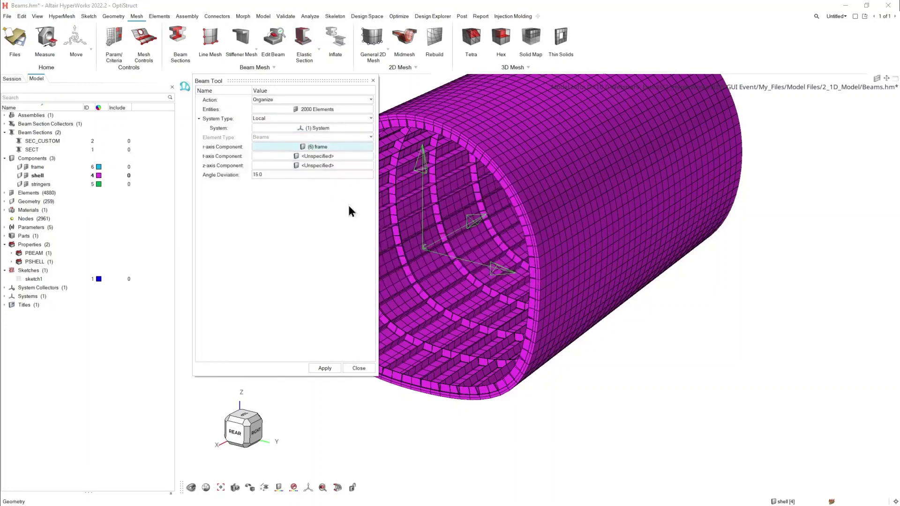
pyautogui.click(323, 158)
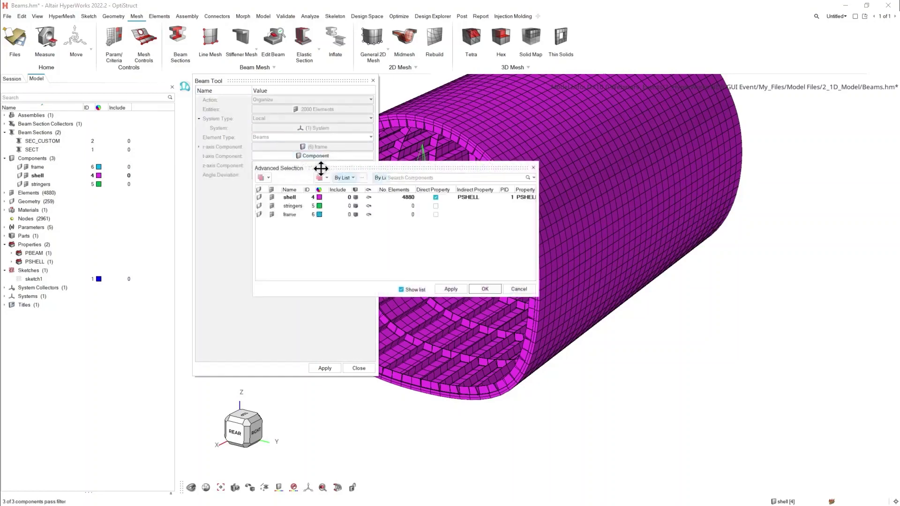
pyautogui.click(294, 215)
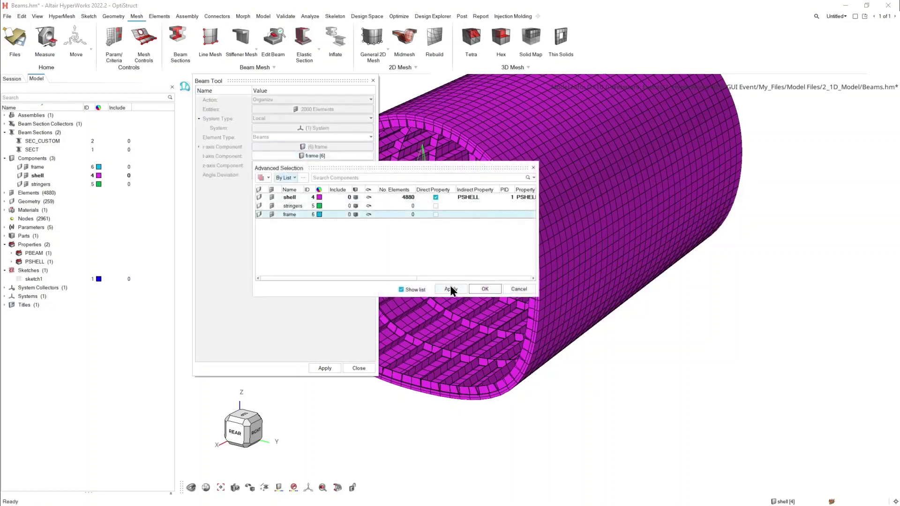
pyautogui.click(486, 289)
# Step: Assign the stringers component as the destination for the z-axis beams
pyautogui.click(314, 166)
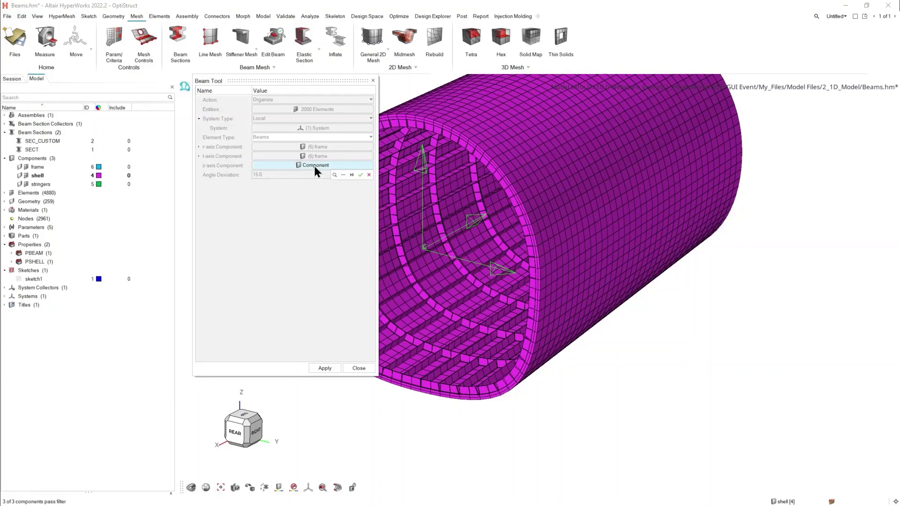
pyautogui.click(343, 175)
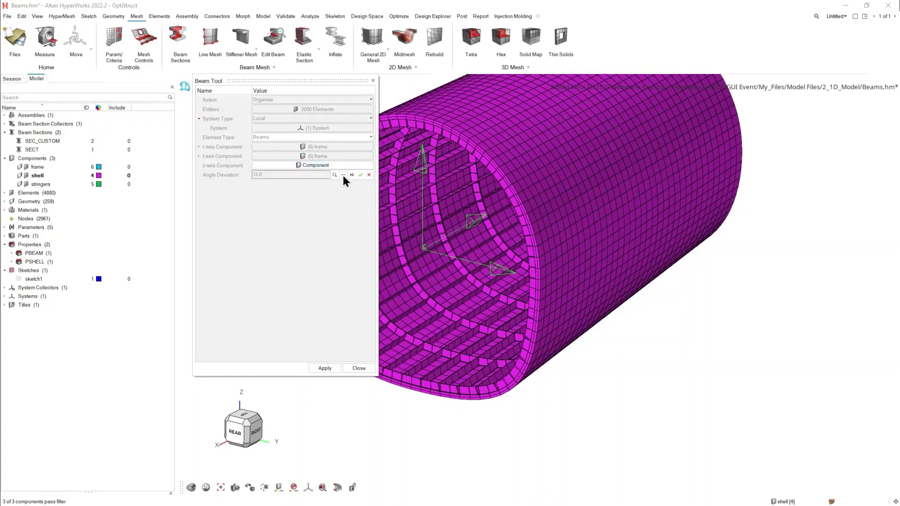
pyautogui.click(294, 216)
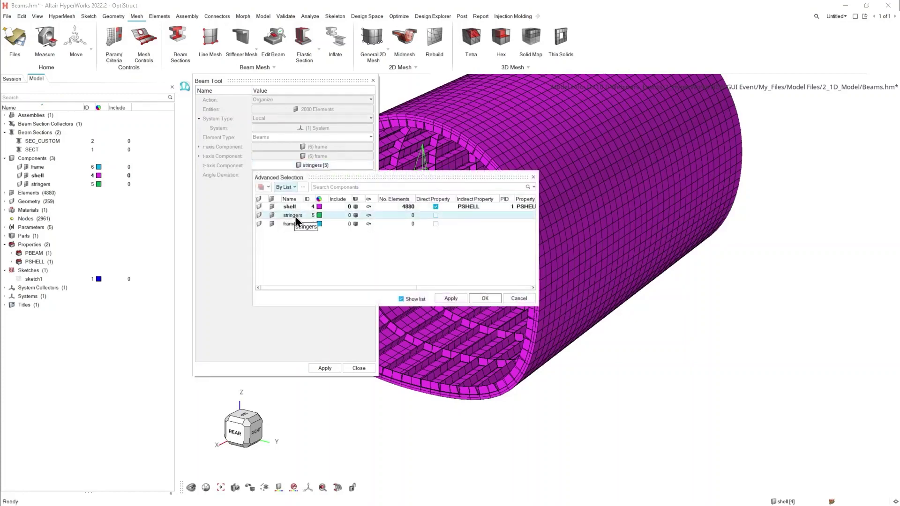
pyautogui.click(485, 298)
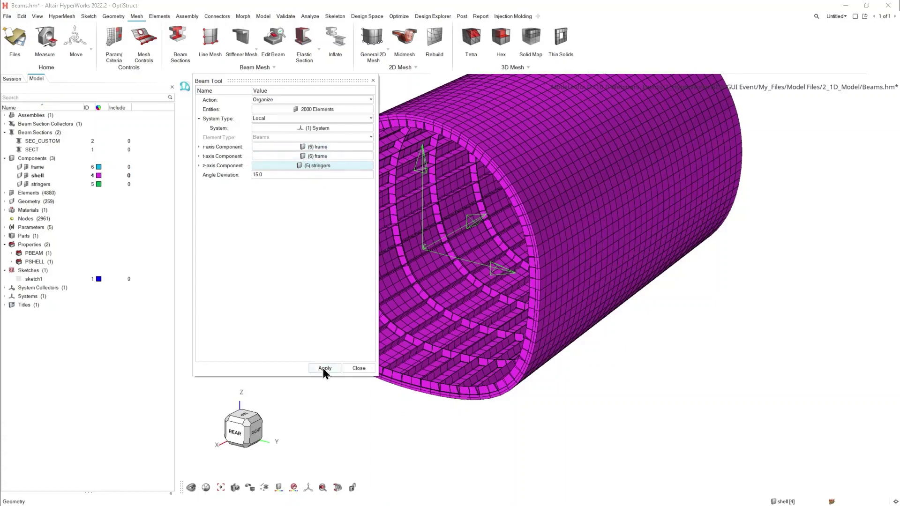
# Step: Set the angle deviation to 15, organize the beams into their components and close the Beam Tool
pyautogui.click(263, 174)
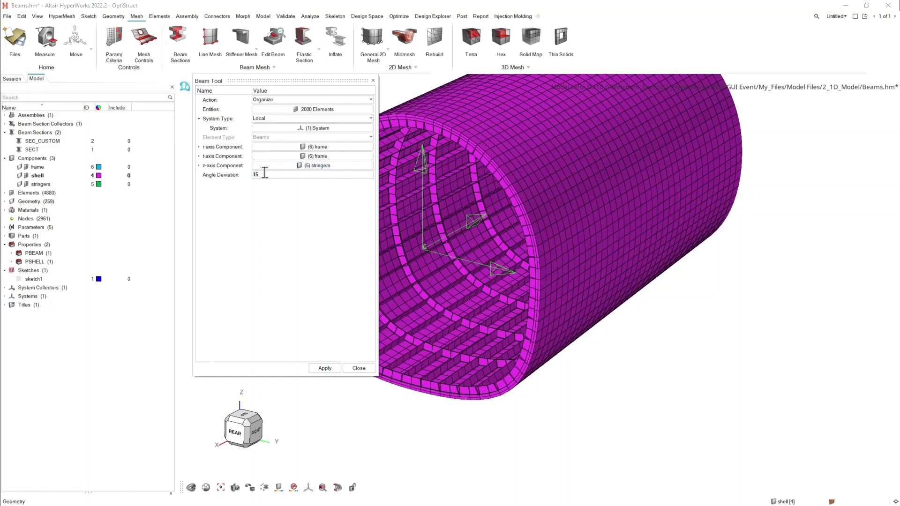
pyautogui.press('Return')
pyautogui.click(324, 368)
pyautogui.click(364, 371)
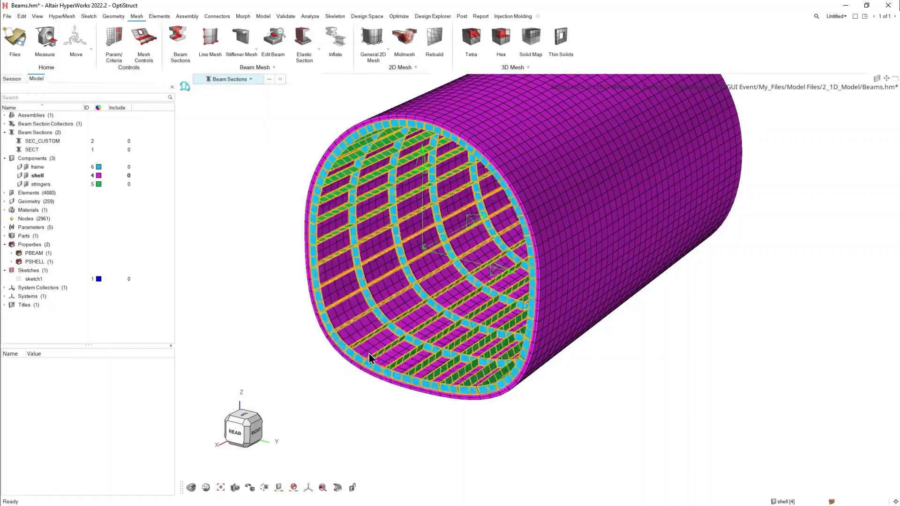
# Step: Duplicate the PBEAM property AUTO_PROP1 and name the copy SEC_CUSTOM
pyautogui.scroll(5, 370, 359)
pyautogui.scroll(3, 370, 361)
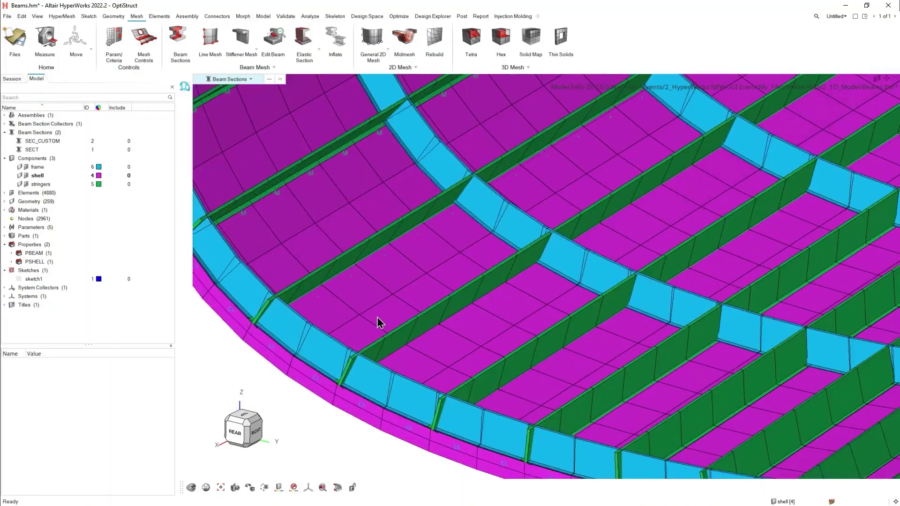
pyautogui.scroll(-3, 346, 305)
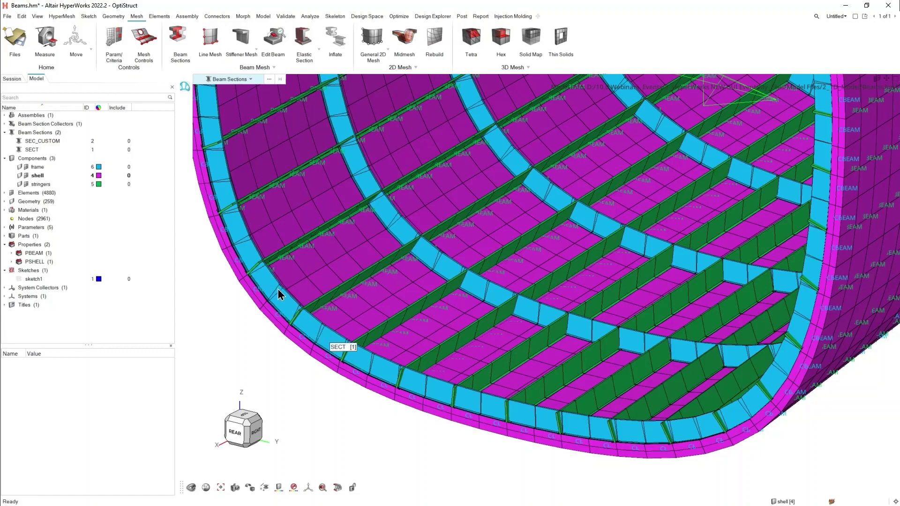
pyautogui.moveTo(239, 356); pyautogui.dragTo(240, 362, button='right')
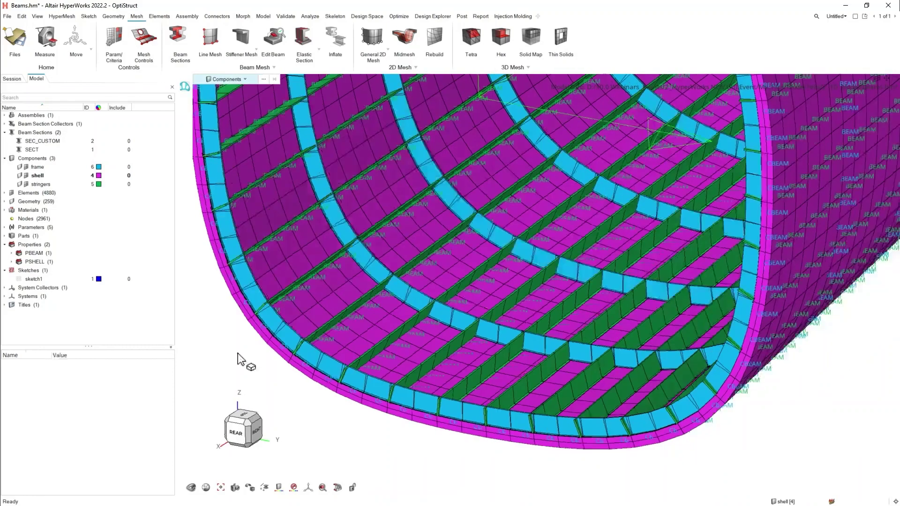
pyautogui.click(12, 253)
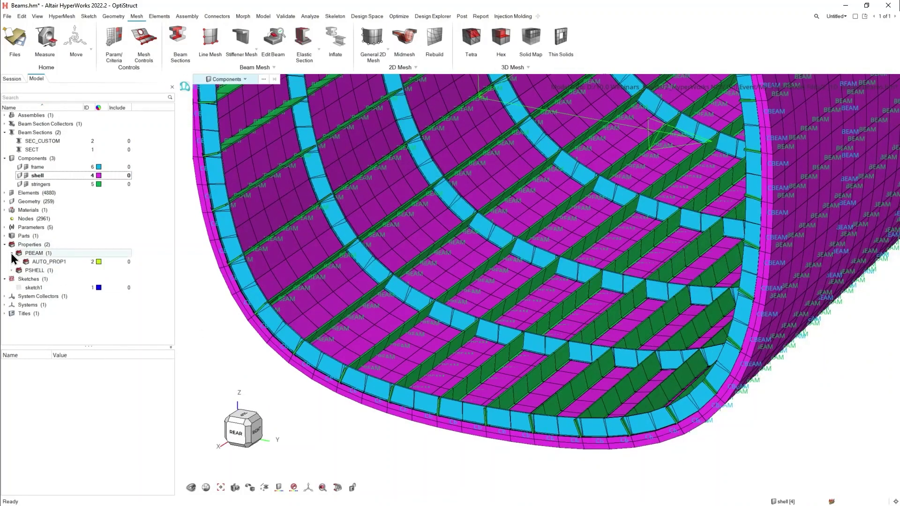
pyautogui.click(52, 262)
pyautogui.rightClick(52, 262)
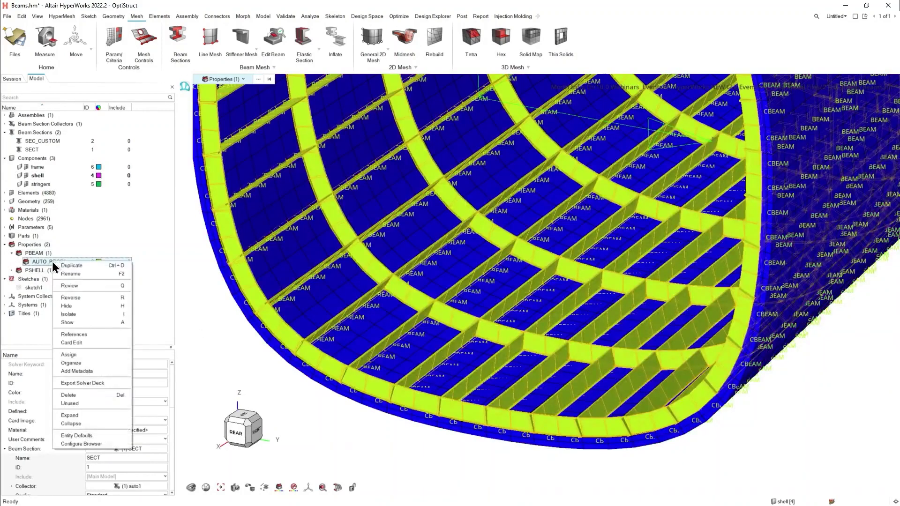
pyautogui.click(65, 266)
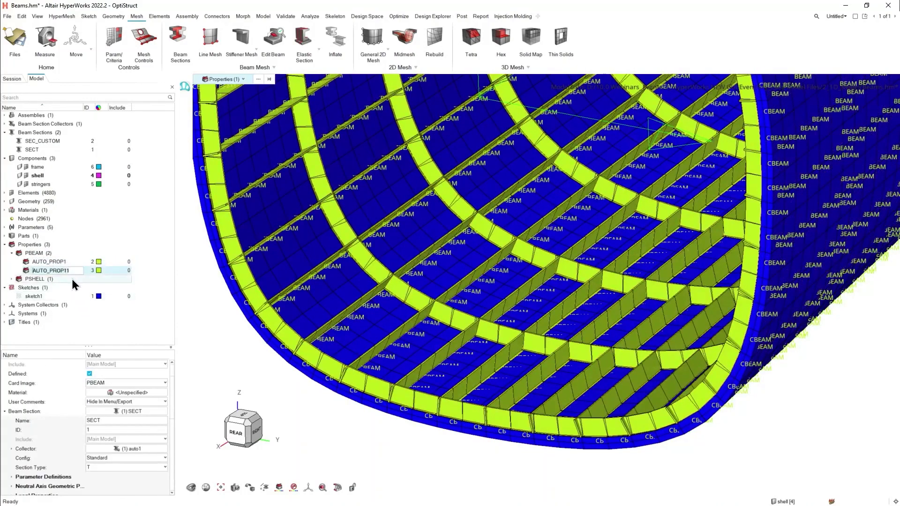
pyautogui.write('SEC_CUSTOM')
pyautogui.press('Return')
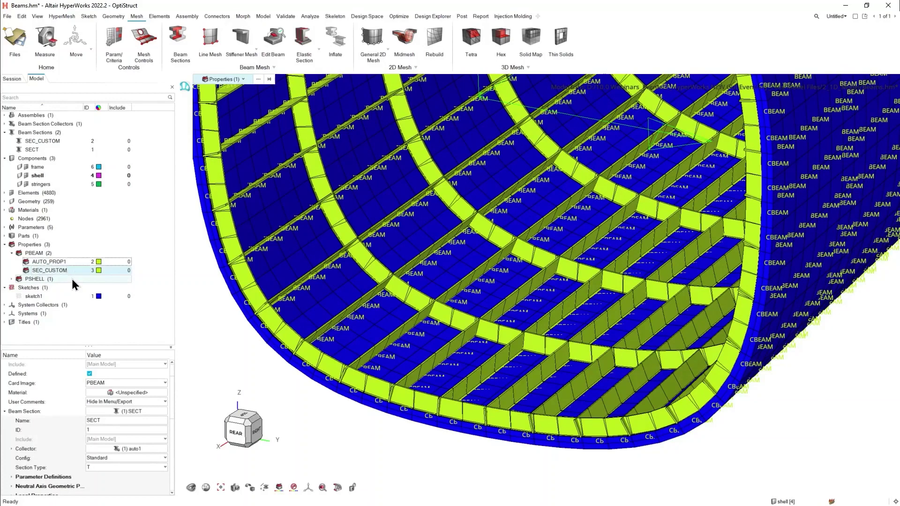
# Step: Rename the original PBEAM property AUTO_PROP1 as SECT
pyautogui.click(61, 262)
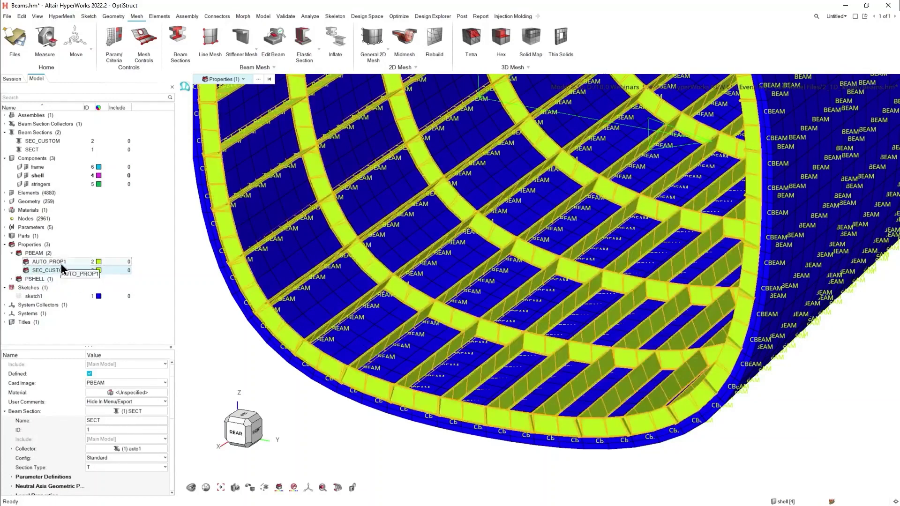
pyautogui.scroll(2, 103, 389)
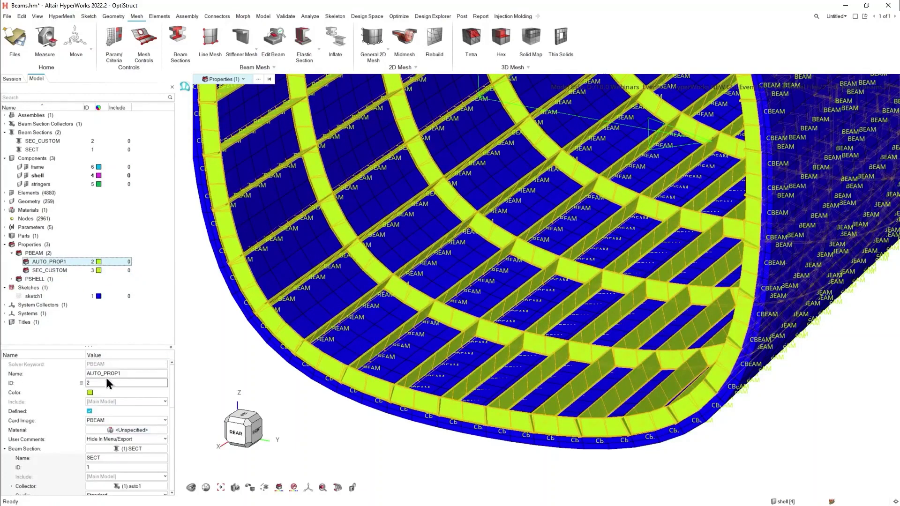
pyautogui.click(116, 373)
pyautogui.write('SECT')
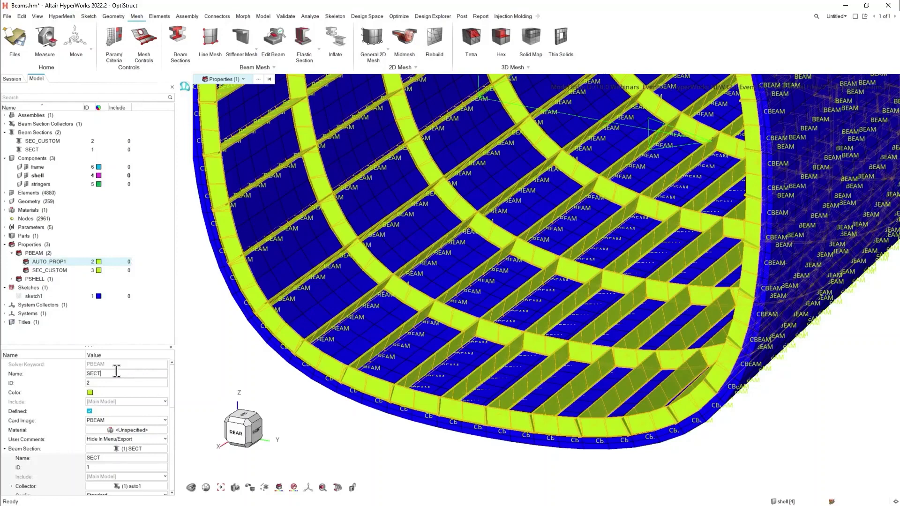
pyautogui.press('Return')
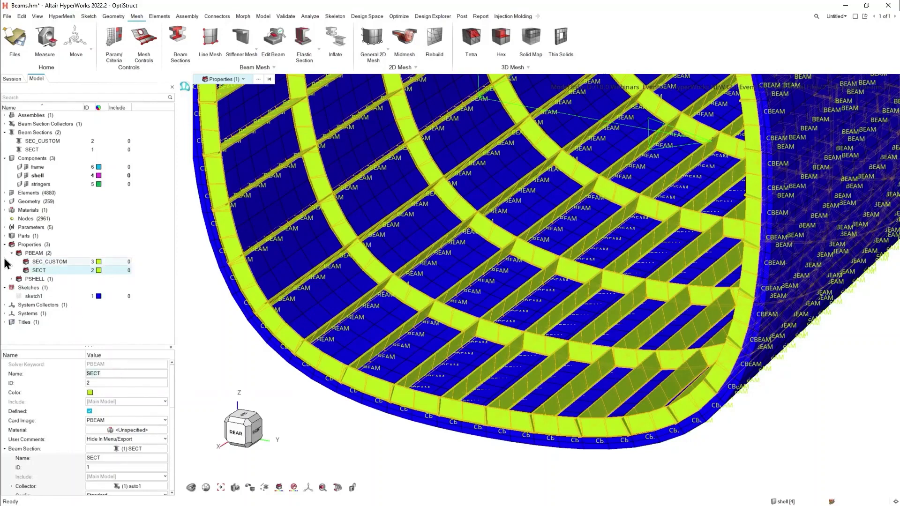
# Step: Assign the SEC_CUSTOM beam section to the SEC_CUSTOM property
pyautogui.click(58, 266)
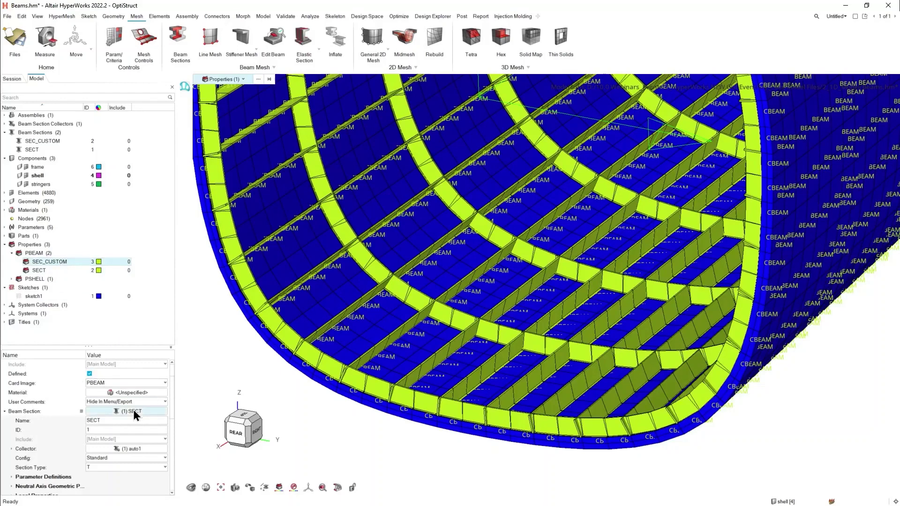
pyautogui.click(118, 411)
pyautogui.click(119, 412)
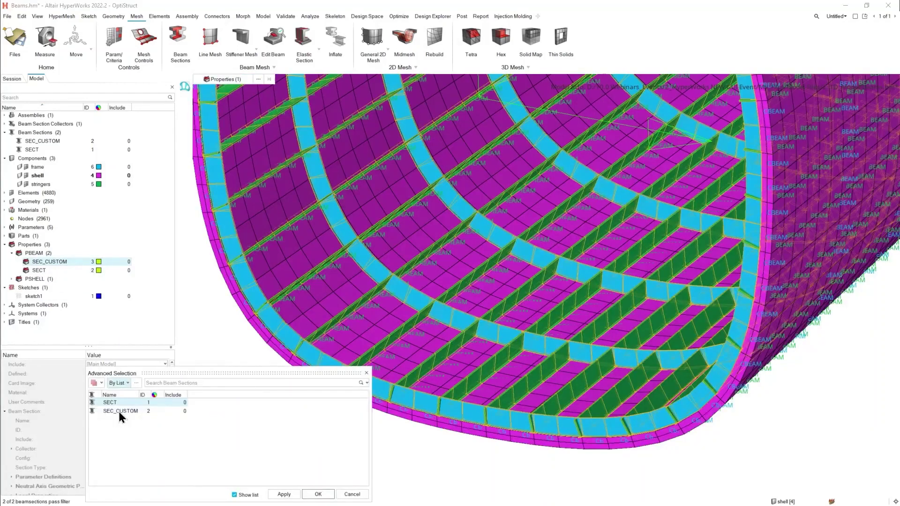
pyautogui.click(119, 412)
pyautogui.click(318, 494)
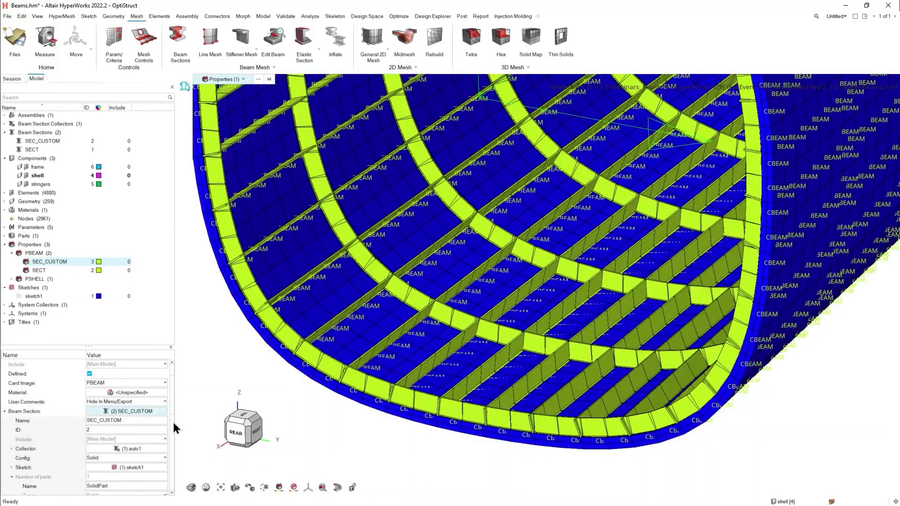
# Step: Select all elements of the frame component and change their assigned property to SEC_CUSTOM
pyautogui.click(232, 80)
pyautogui.click(225, 126)
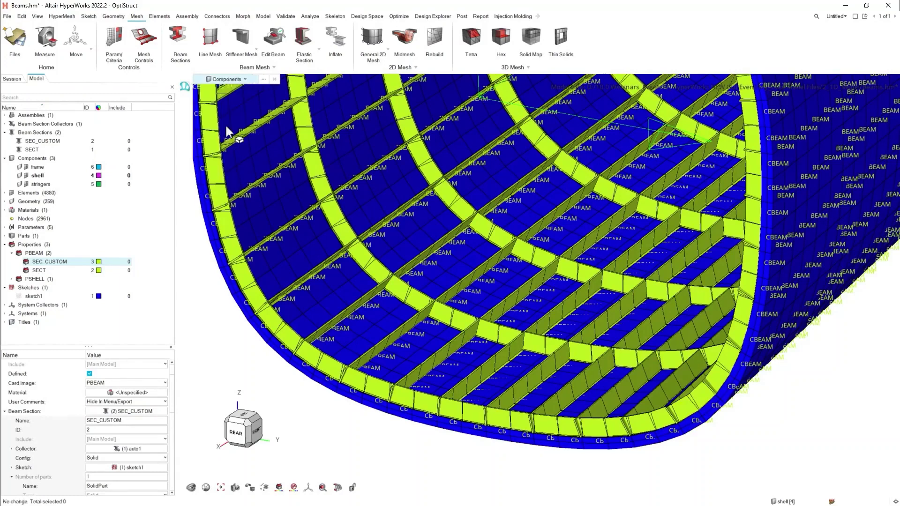
pyautogui.click(280, 333)
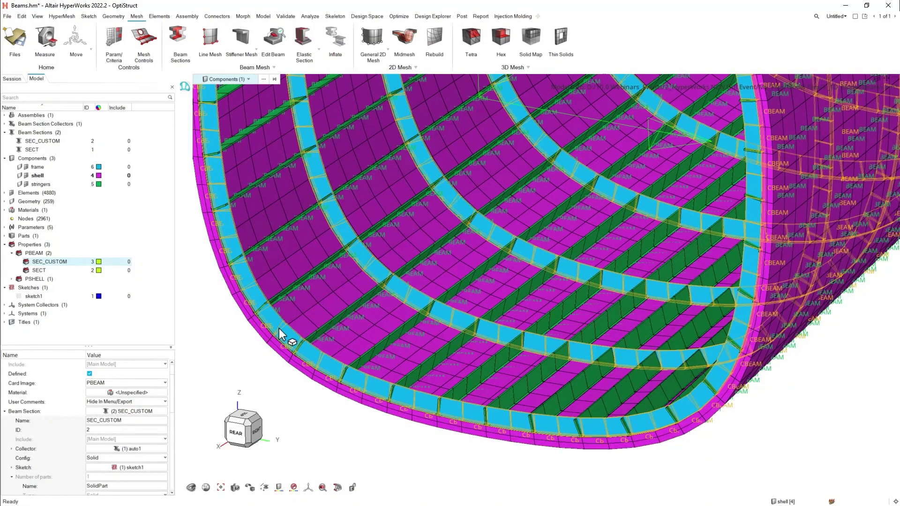
pyautogui.press('e')
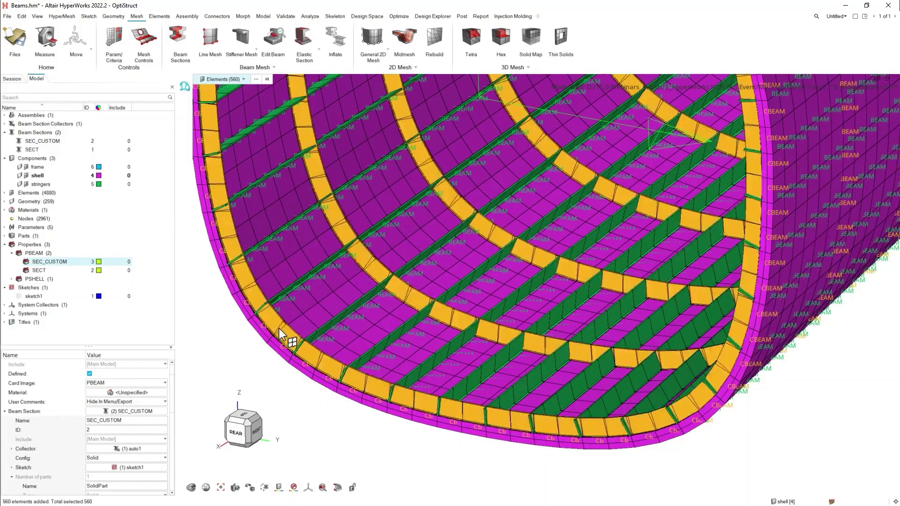
pyautogui.click(233, 342)
pyautogui.rightClick(233, 341)
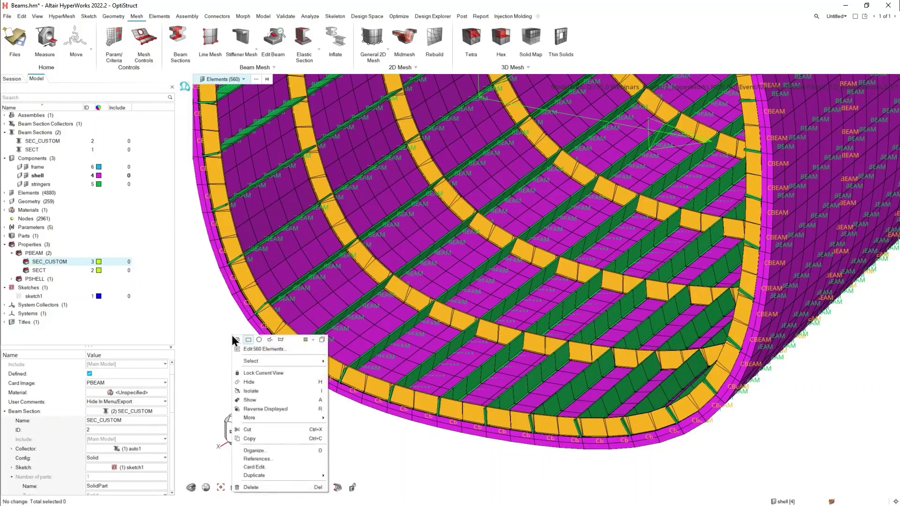
pyautogui.click(257, 357)
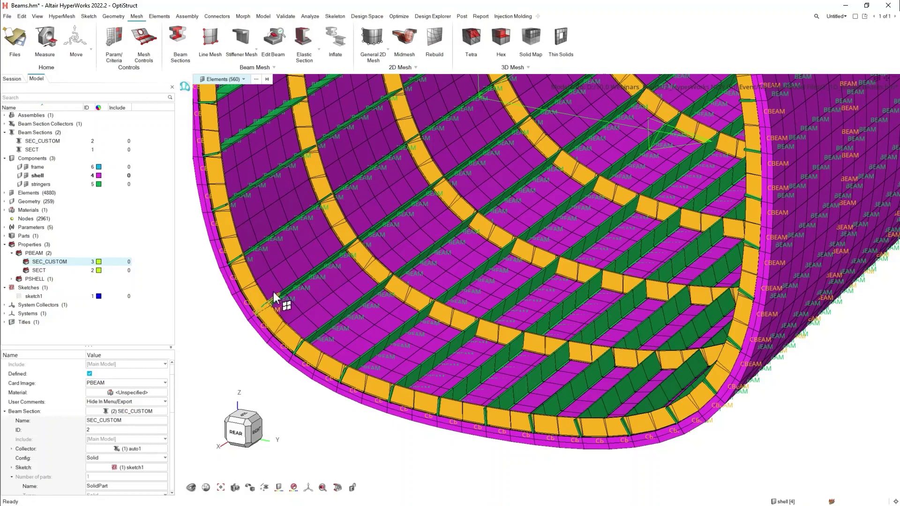
pyautogui.click(282, 281)
pyautogui.click(299, 221)
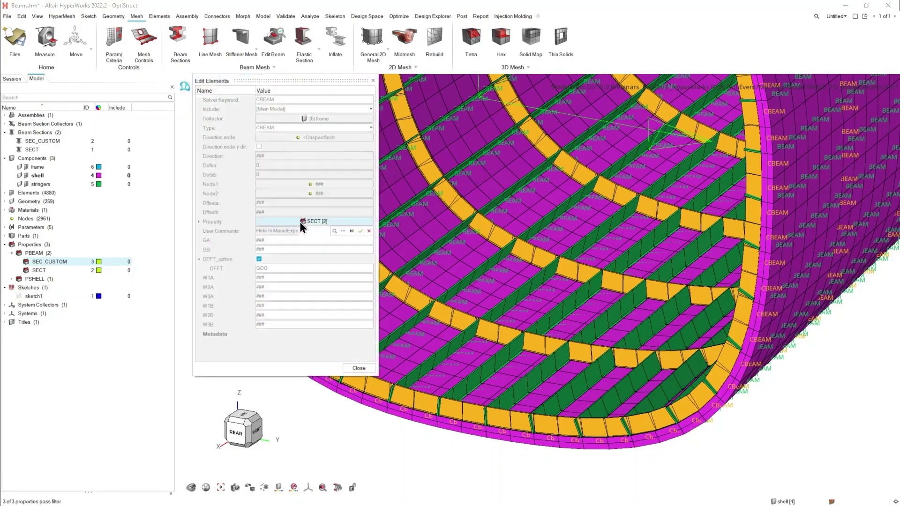
pyautogui.click(322, 227)
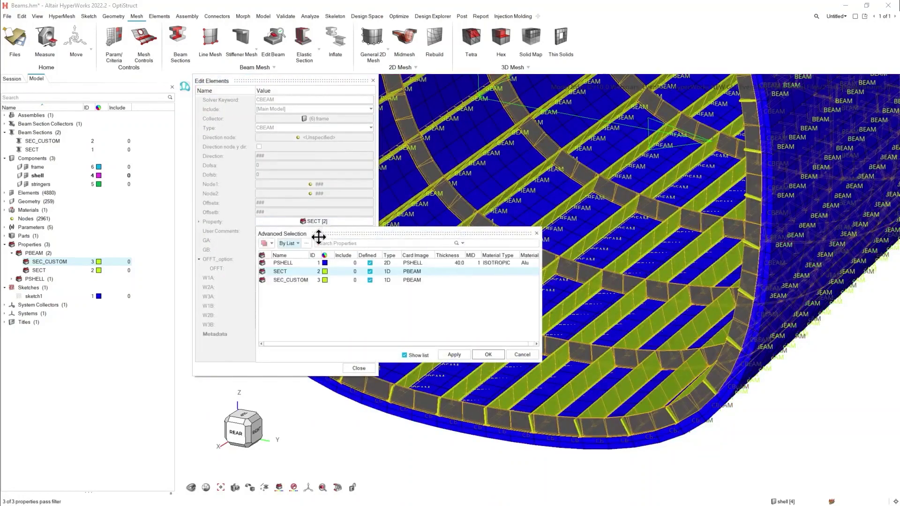
pyautogui.click(291, 280)
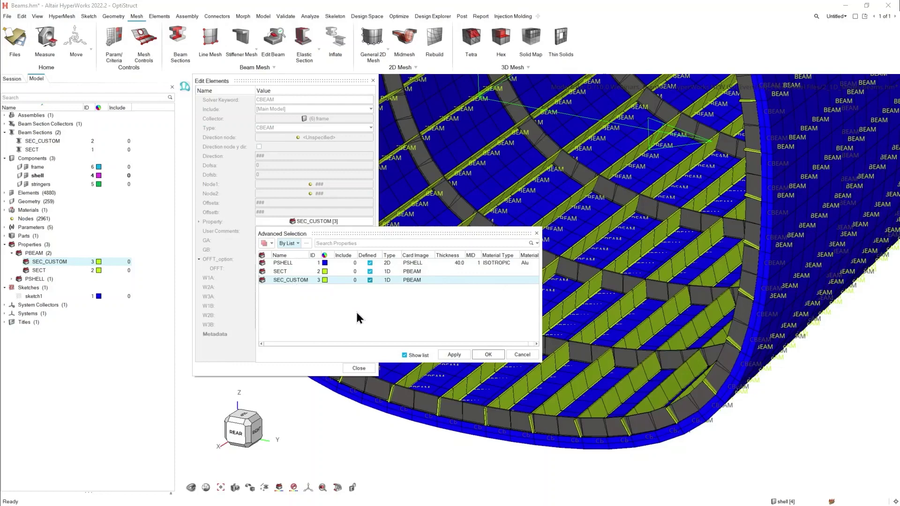
pyautogui.click(481, 354)
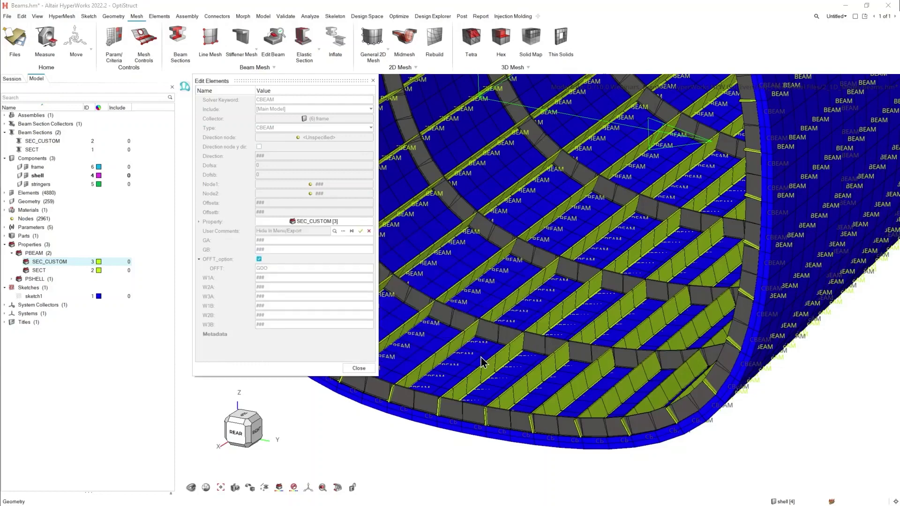
pyautogui.click(359, 368)
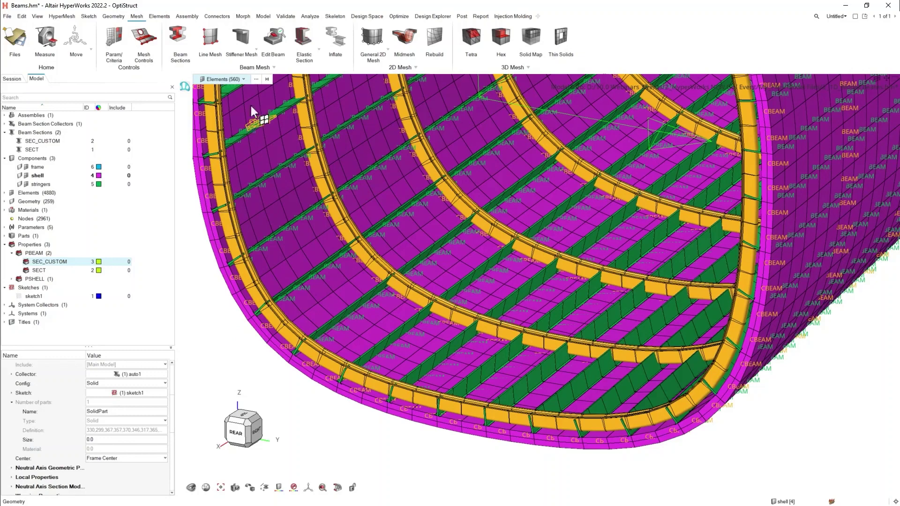
# Step: Reorient the selected frame beams and offset them with a T-connection so they sit on the inner side of the shell
pyautogui.click(274, 41)
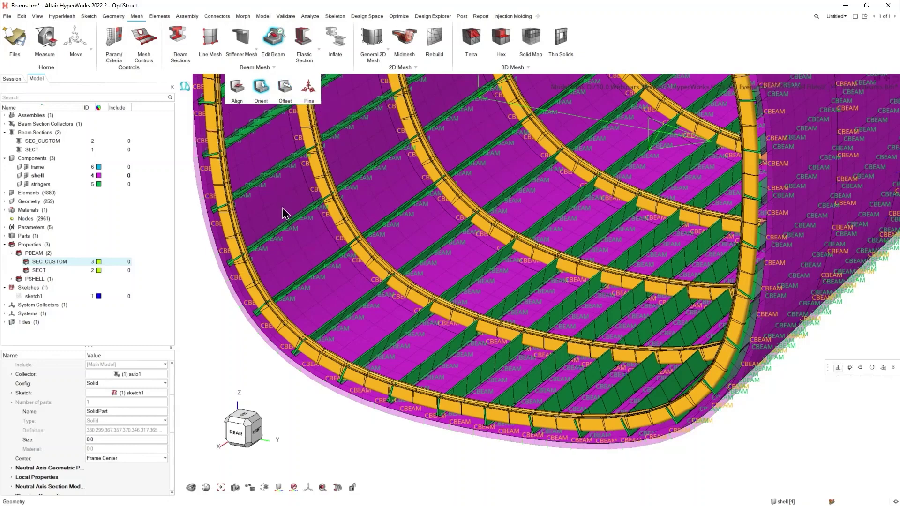
pyautogui.click(837, 368)
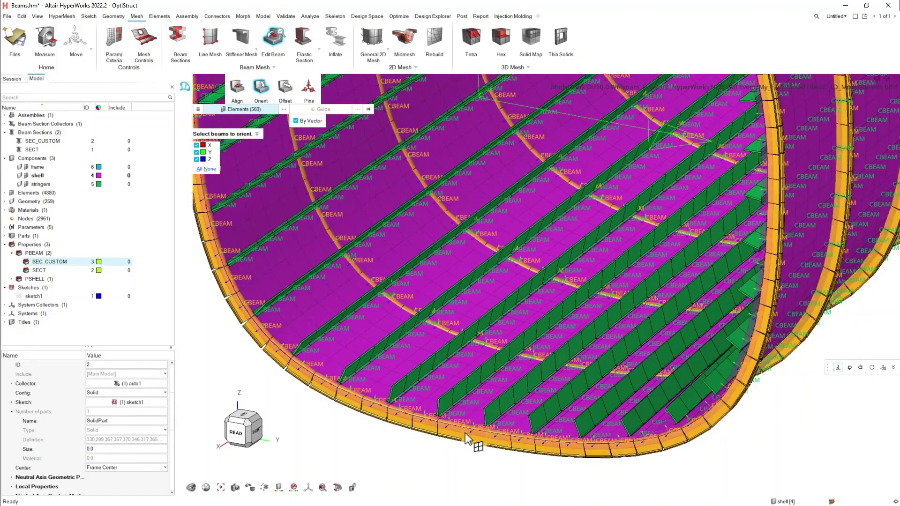
pyautogui.click(283, 86)
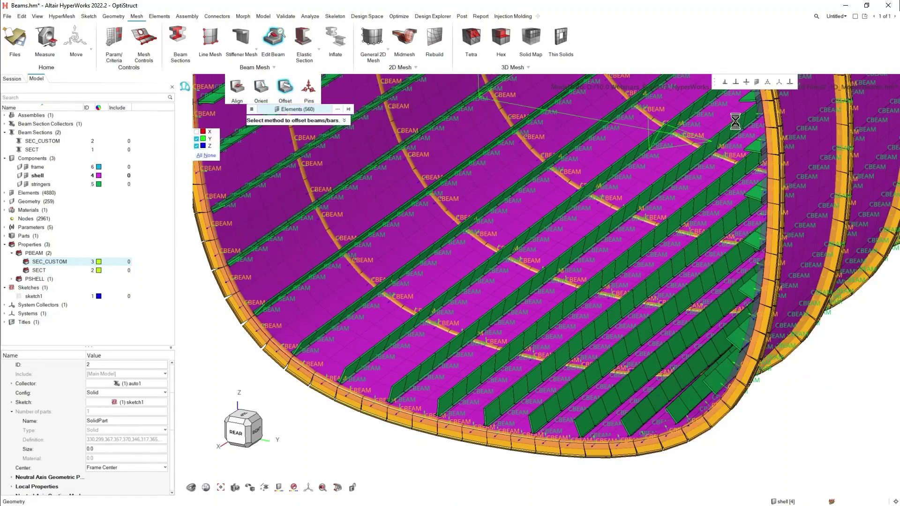
pyautogui.click(725, 81)
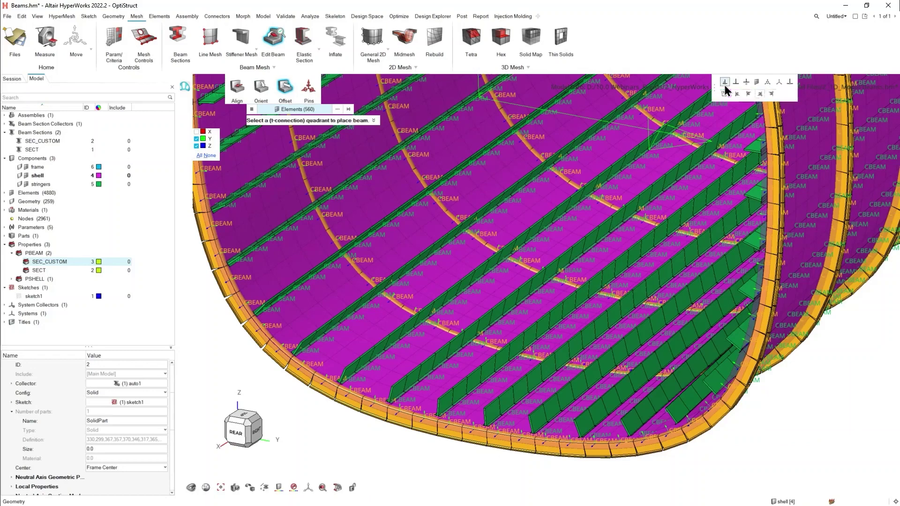
pyautogui.click(761, 94)
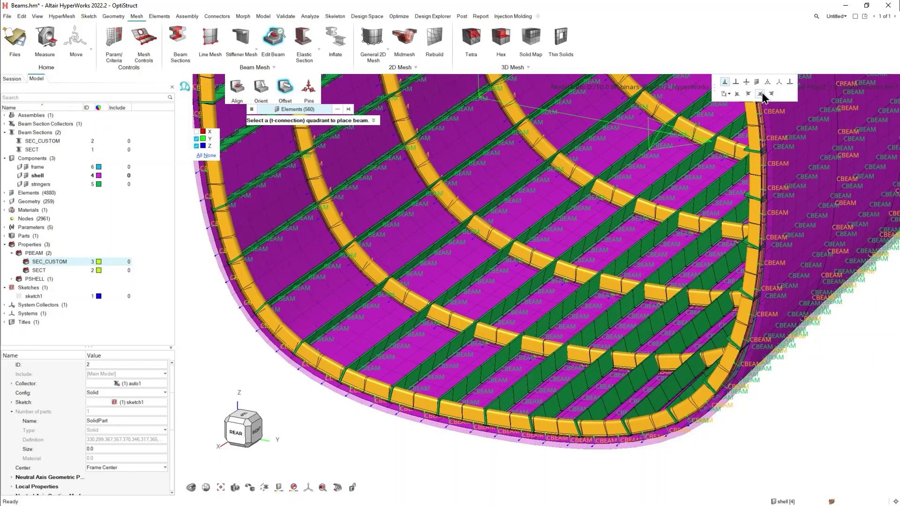
pyautogui.press('Escape')
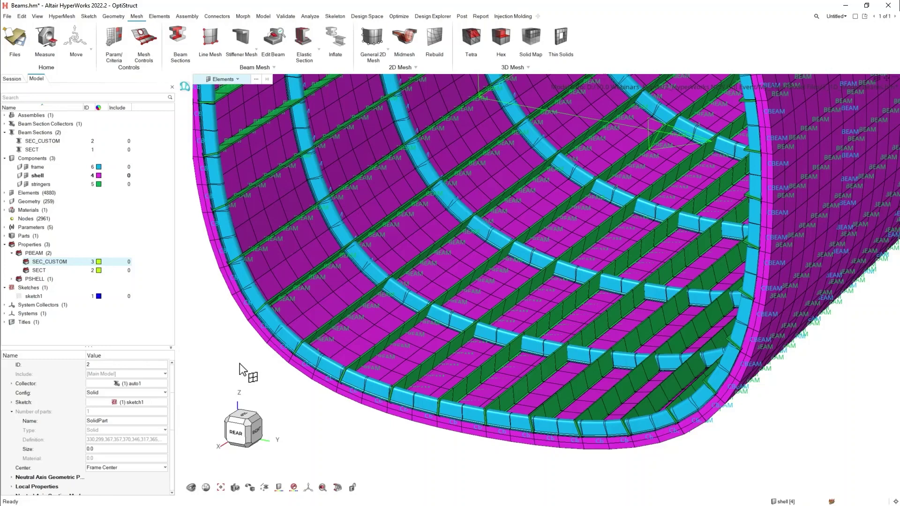
# Step: Undo the beam-to-shell mesh conversion and contour all CBEAM elements by Area with offset review enabled
pyautogui.hotkey('ctrl', 'z')
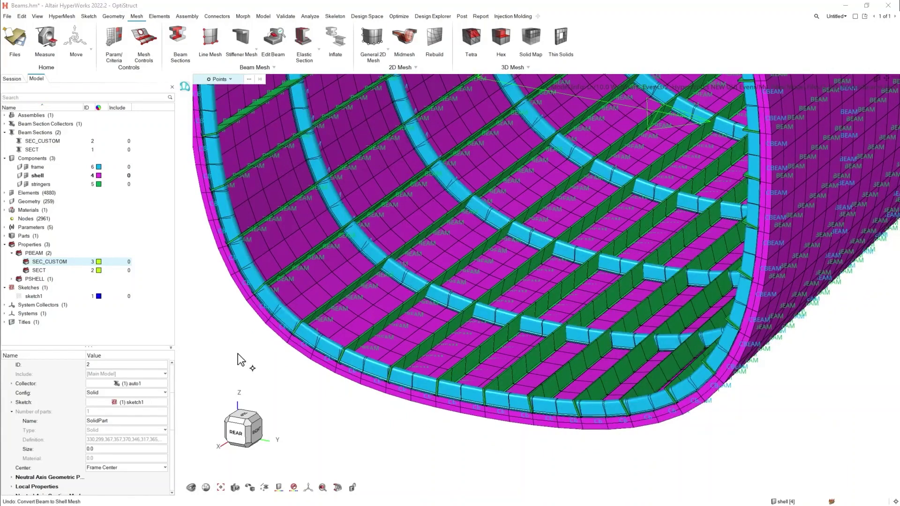
pyautogui.click(283, 40)
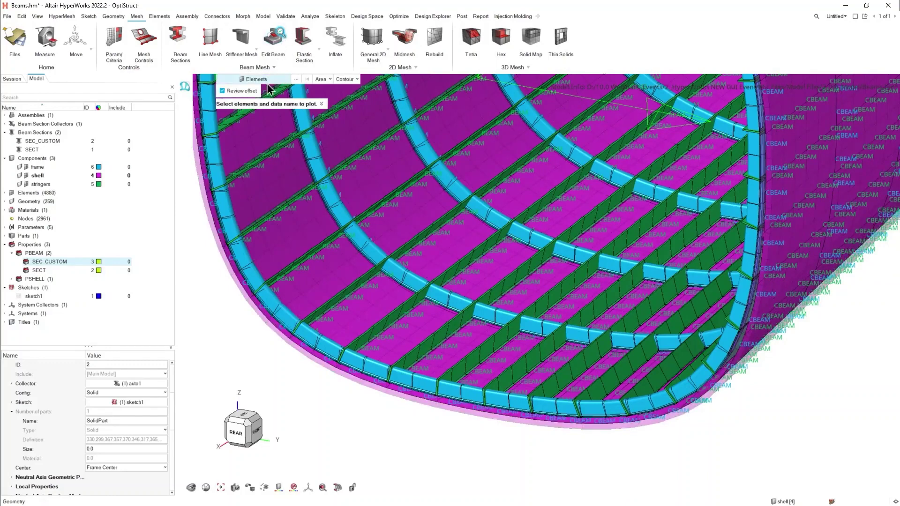
pyautogui.click(269, 84)
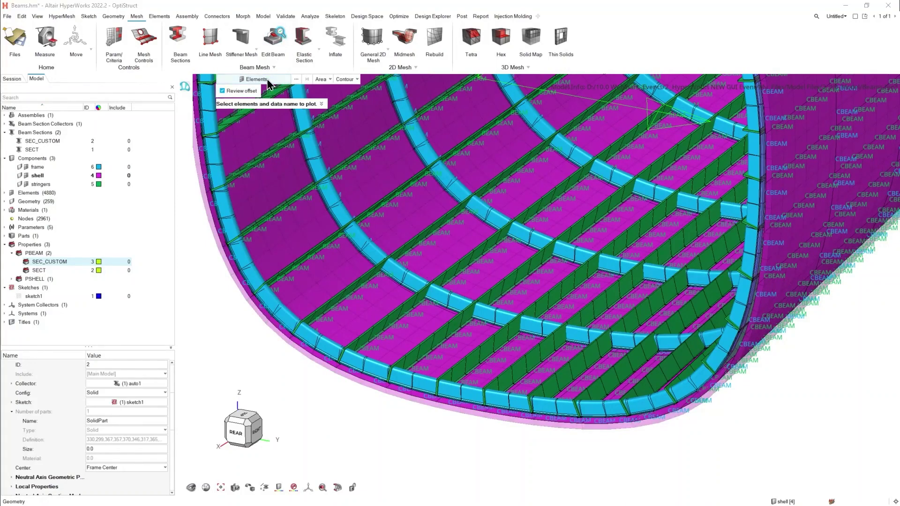
pyautogui.click(252, 123)
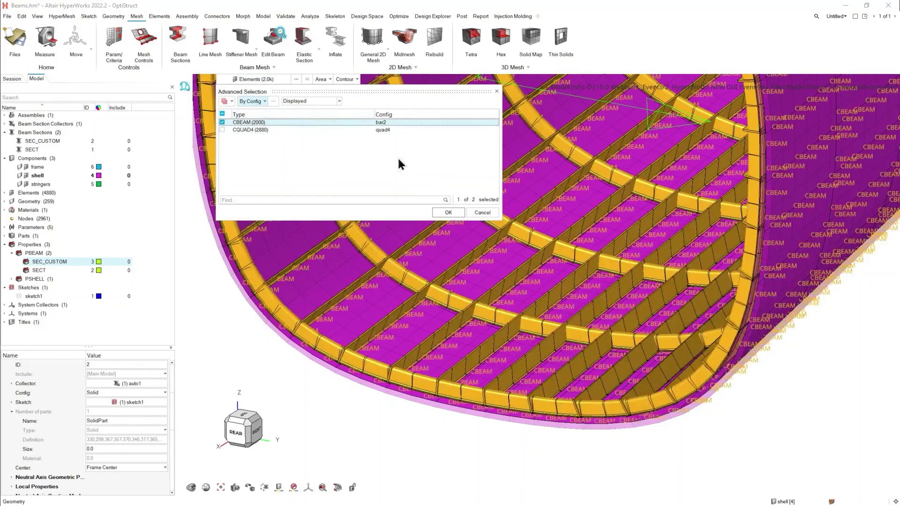
pyautogui.click(445, 213)
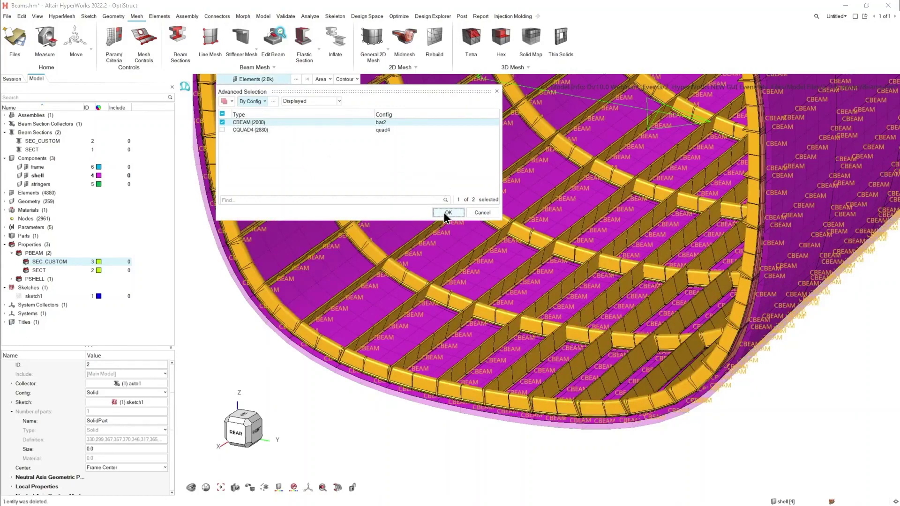
pyautogui.click(441, 214)
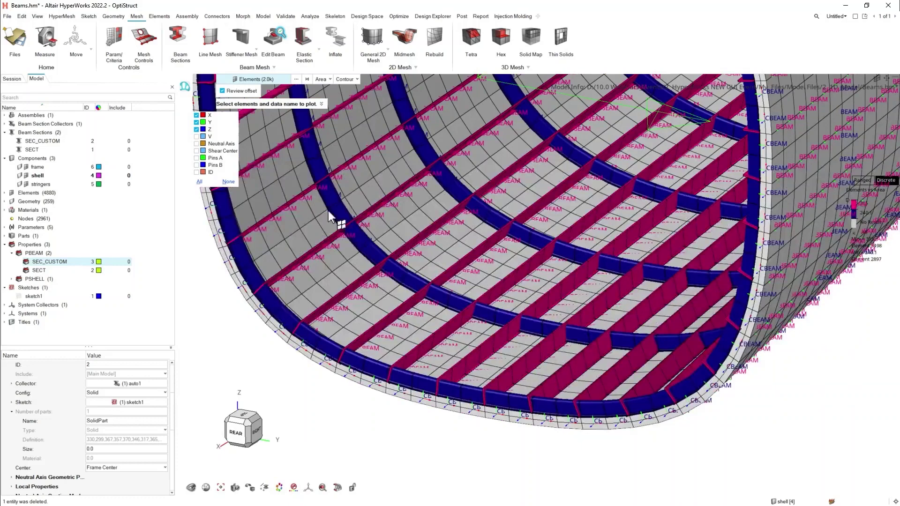
# Step: Check the data types and the contour or vector display modes available for the beam plot, and close the plot
pyautogui.click(324, 80)
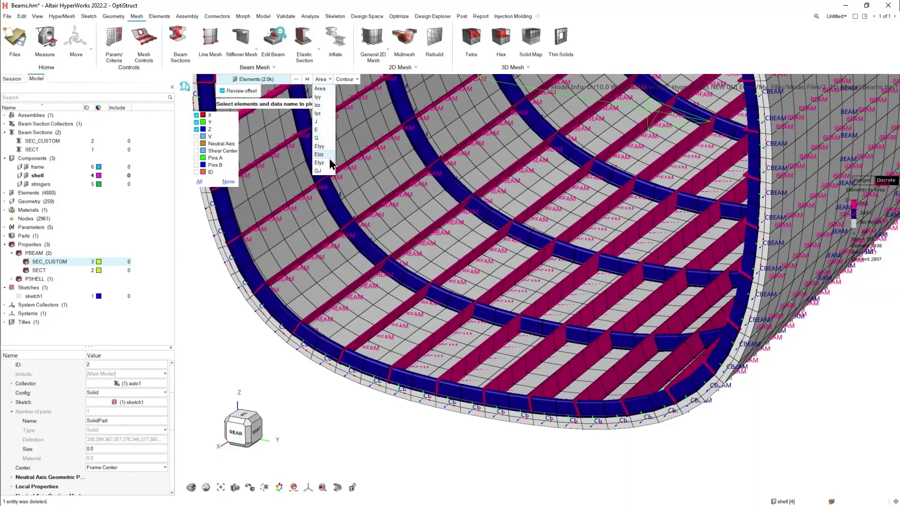
pyautogui.click(353, 80)
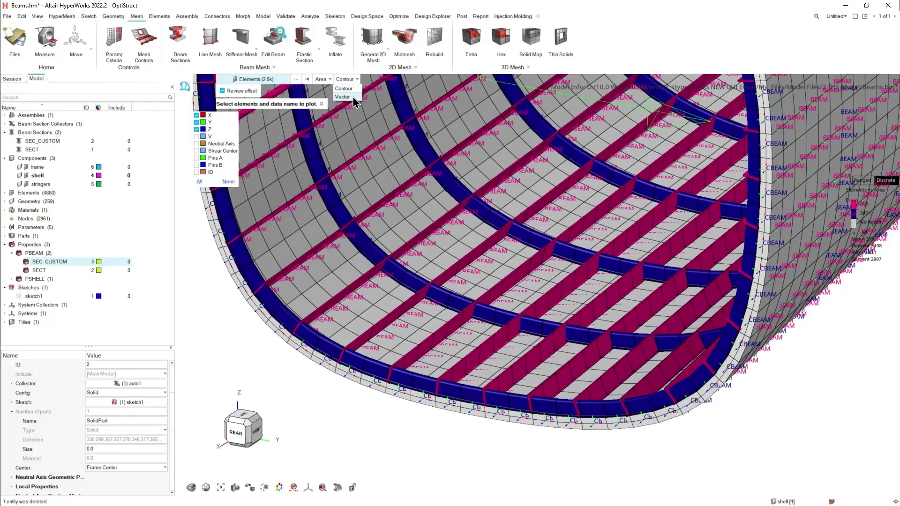
pyautogui.click(265, 357)
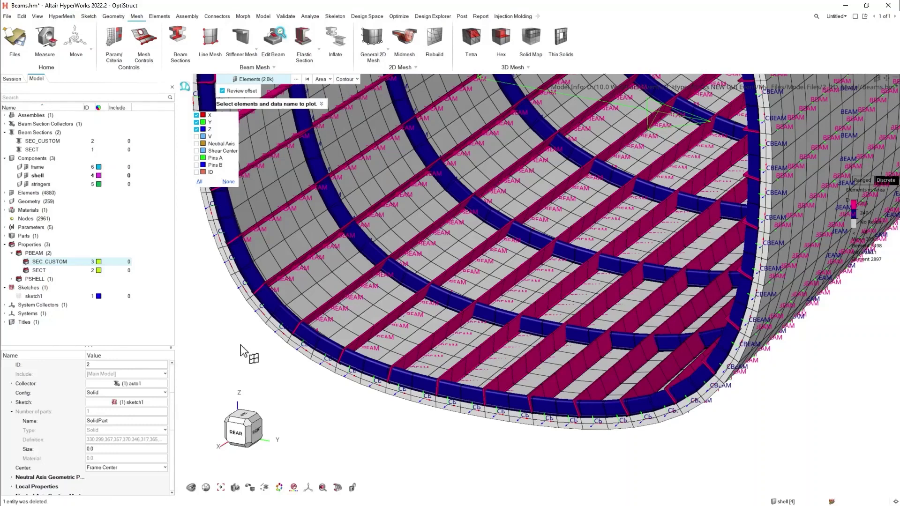
pyautogui.hotkey('ctrl', 'a')
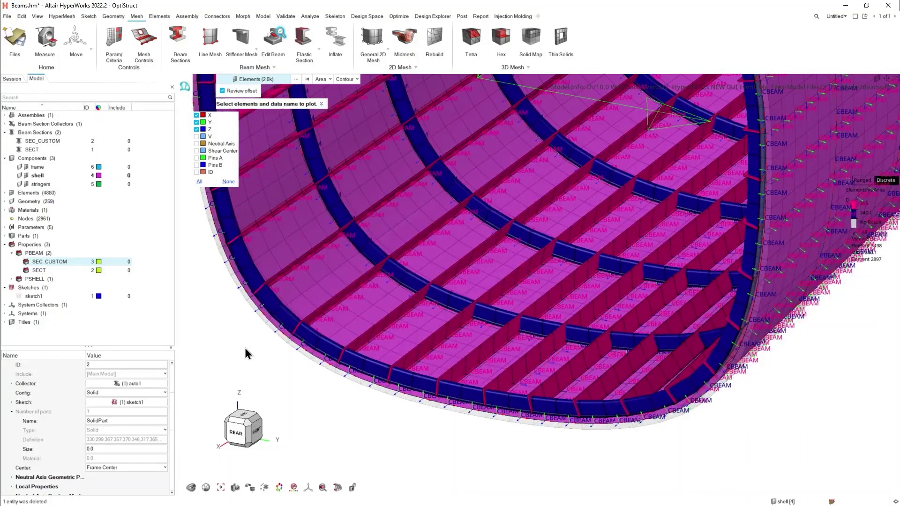
pyautogui.press('Escape')
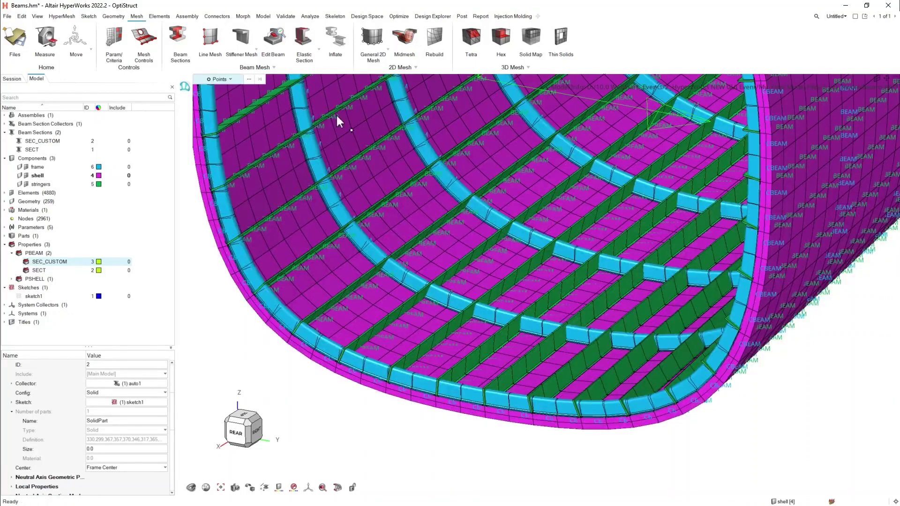
# Step: Convert six beam elements of a lower stringer between the first two frames to a Quad mesh of size 10, with Surface only disabled
pyautogui.click(342, 51)
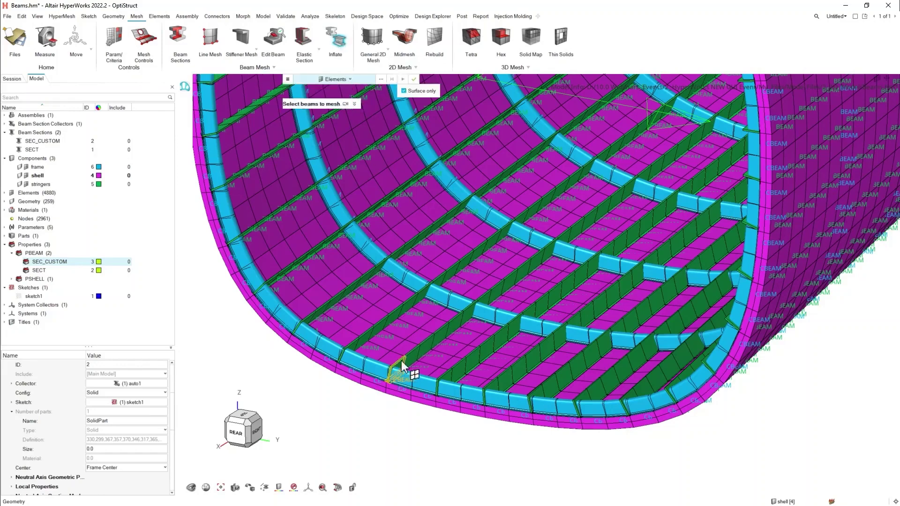
pyautogui.moveTo(401, 372); pyautogui.dragTo(449, 331)
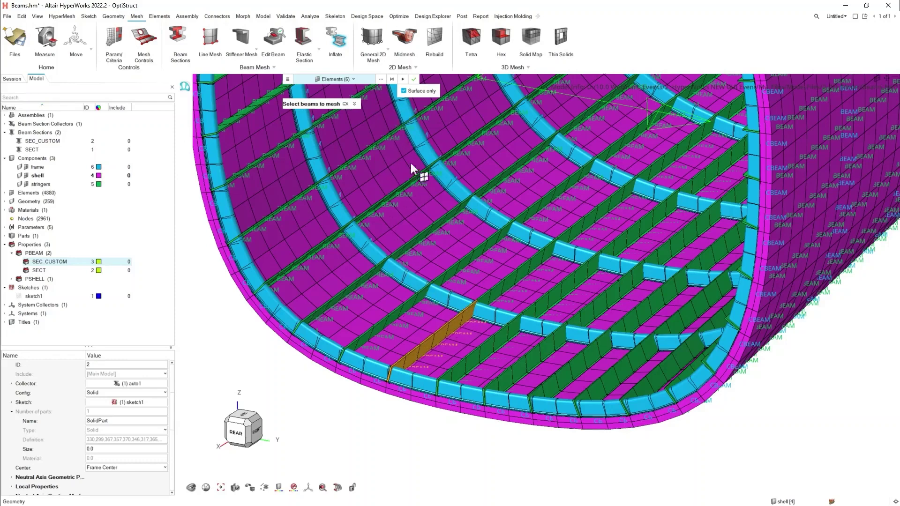
pyautogui.click(404, 92)
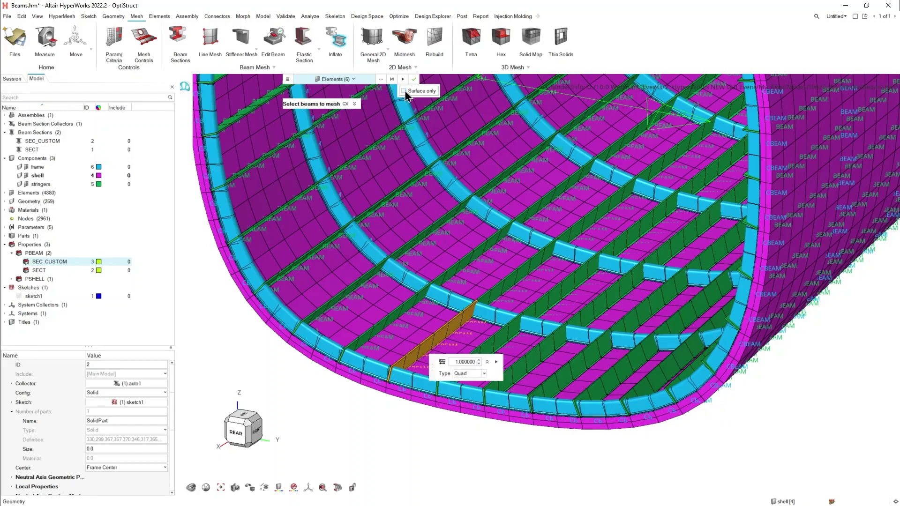
pyautogui.doubleClick(466, 361)
pyautogui.write('10')
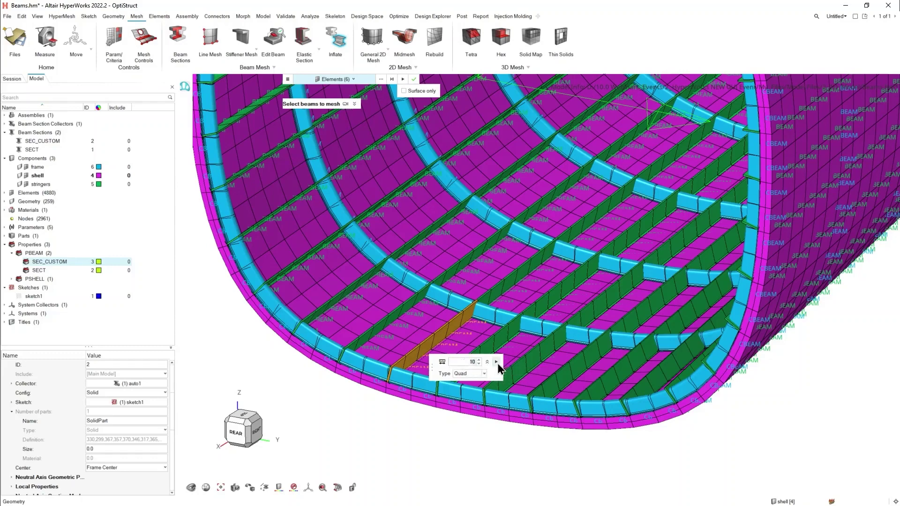
pyautogui.click(496, 362)
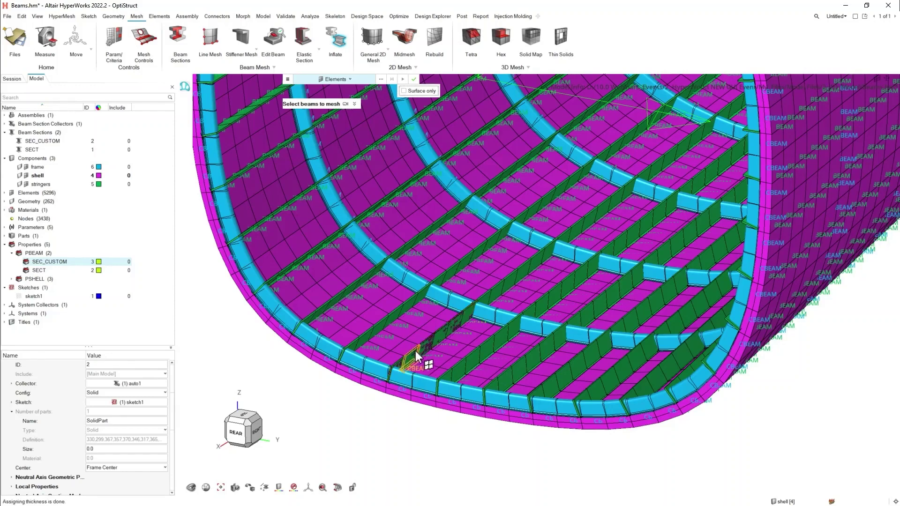
# Step: Hide the six original beam elements of the meshed stringer segment and inspect the shell mesh beneath them
pyautogui.scroll(10, 417, 352)
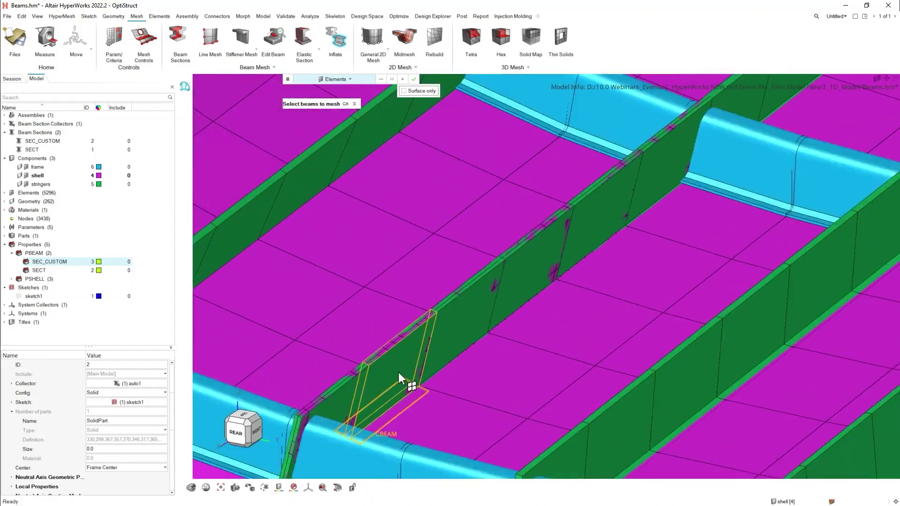
pyautogui.click(398, 373)
pyautogui.middleClick(432, 347)
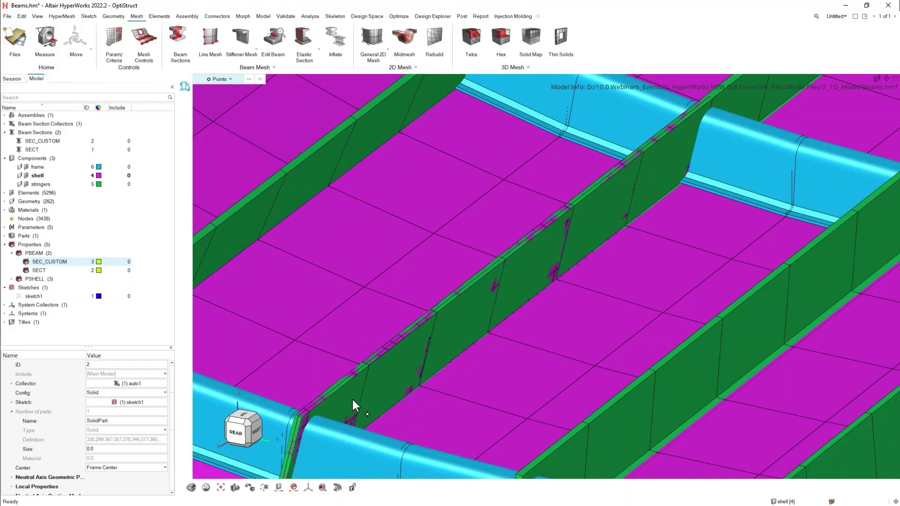
pyautogui.moveTo(350, 402)
pyautogui.mouseDown()
pyautogui.moveTo(485, 316)
pyautogui.moveTo(520, 275)
pyautogui.moveTo(651, 176)
pyautogui.mouseUp()
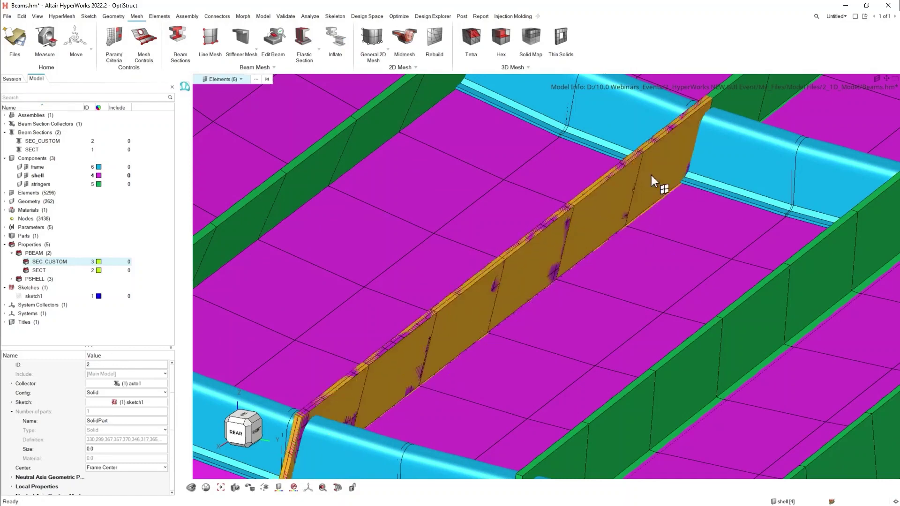
pyautogui.press('h')
pyautogui.scroll(-3, 561, 221)
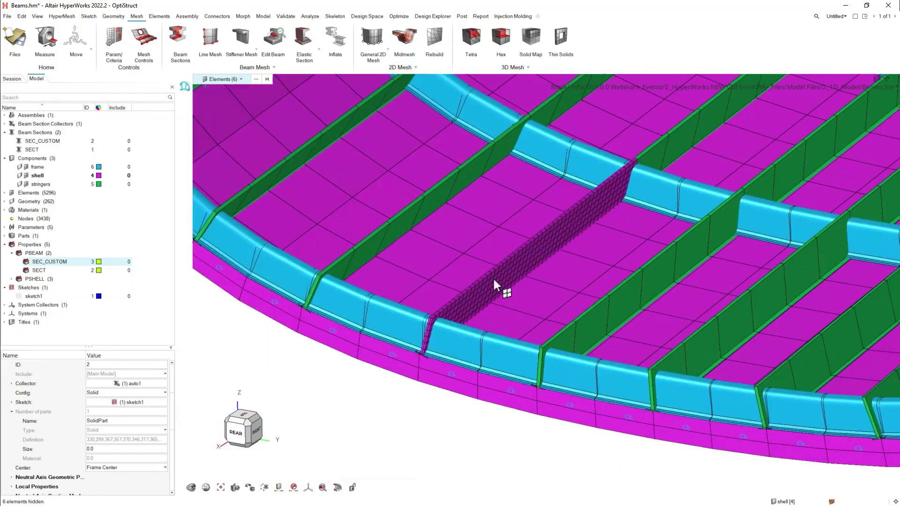
pyautogui.scroll(4, 416, 351)
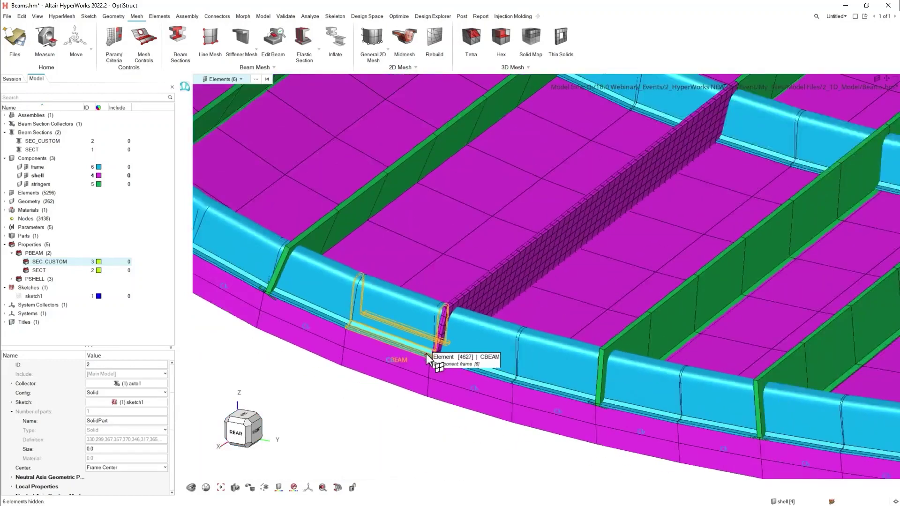
pyautogui.scroll(-5, 427, 355)
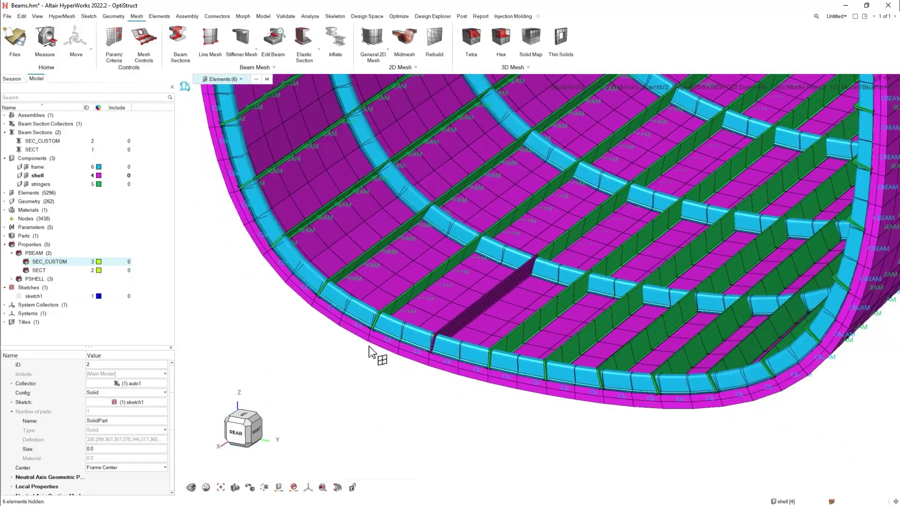
# Step: Convert the beams of the neighbouring stringer segment between the first two frames to solid geometry and hide the six original beam elements
pyautogui.click(332, 35)
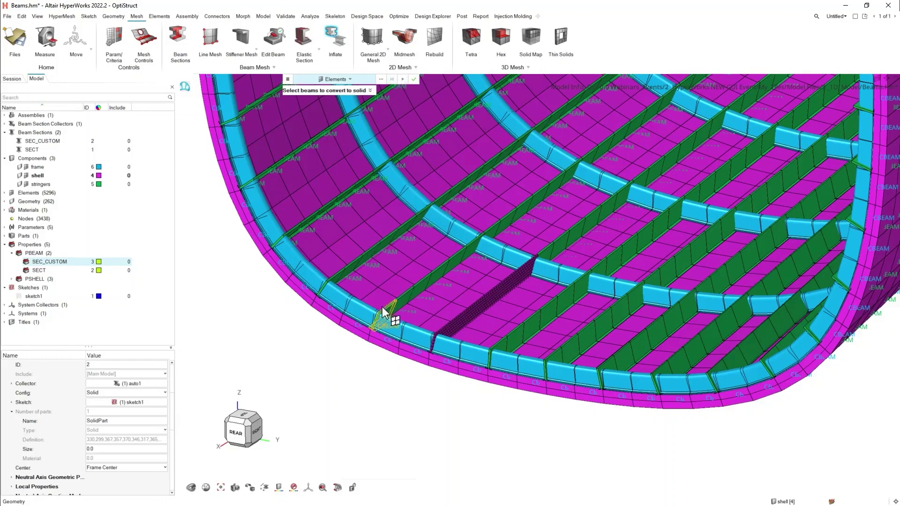
pyautogui.click(399, 301)
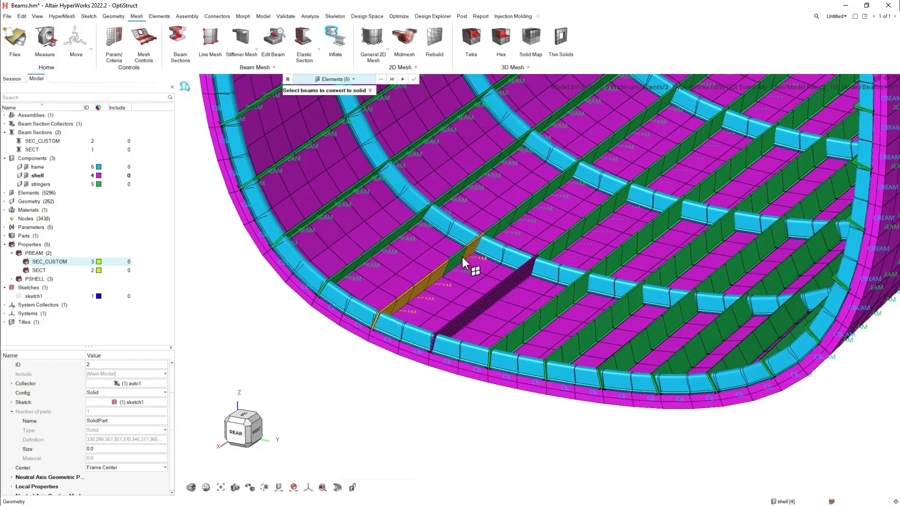
pyautogui.click(403, 80)
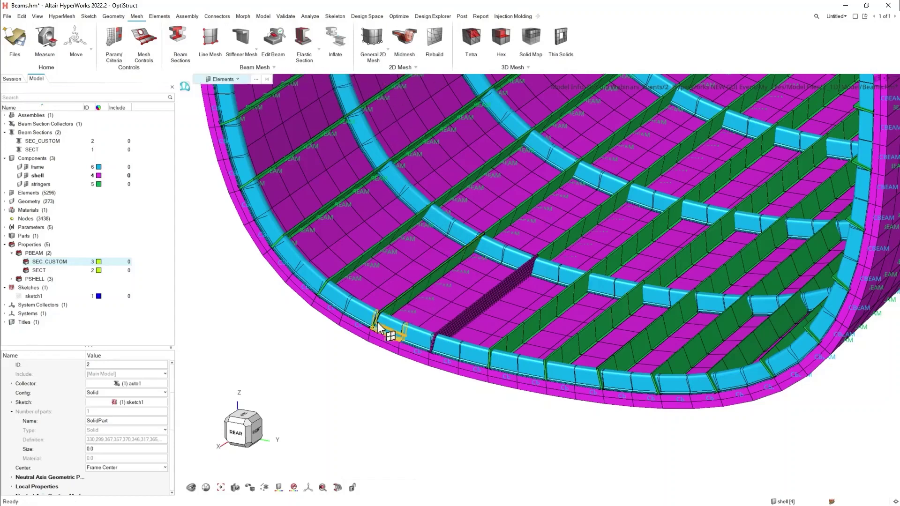
pyautogui.scroll(3, 408, 305)
pyautogui.moveTo(371, 296)
pyautogui.mouseDown()
pyautogui.moveTo(442, 262)
pyautogui.moveTo(597, 137)
pyautogui.mouseUp()
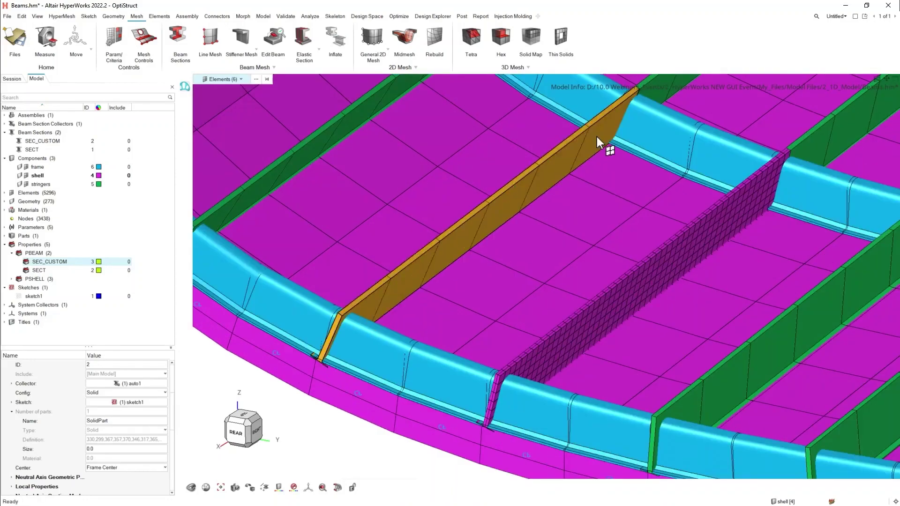
pyautogui.press('h')
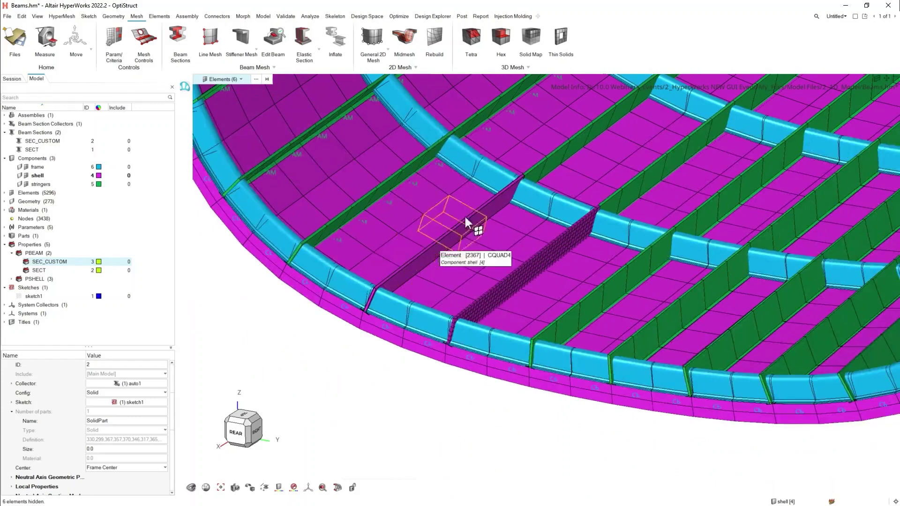
# Step: Hide the first four beam elements of the next stringer beside the solid one and clear the selection
pyautogui.click(319, 237)
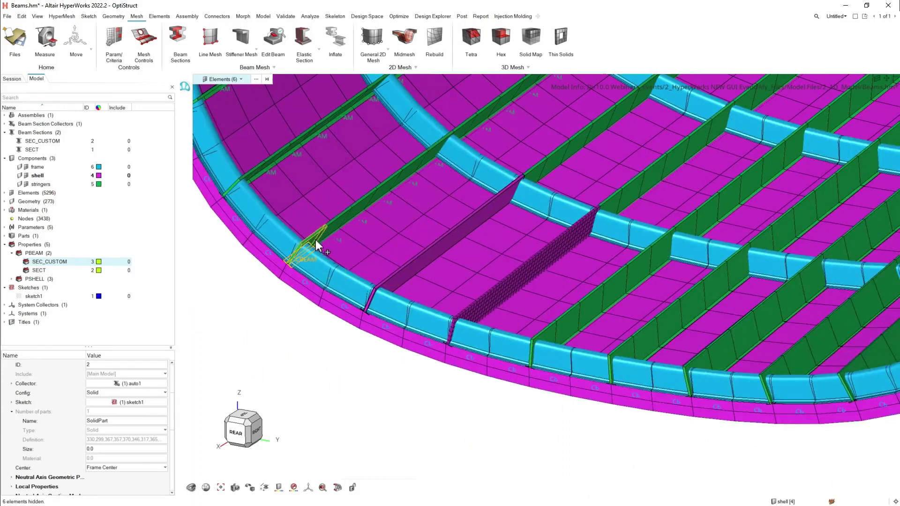
pyautogui.click(353, 205)
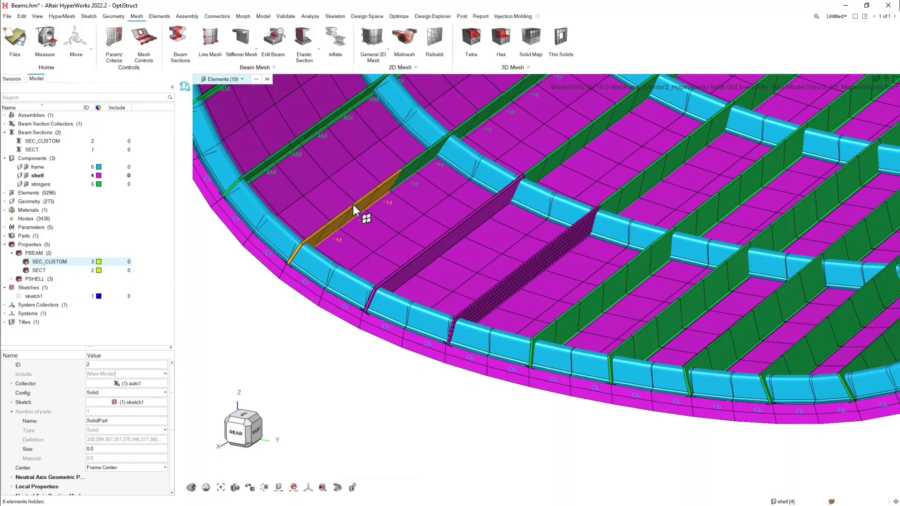
pyautogui.middleClick(353, 204)
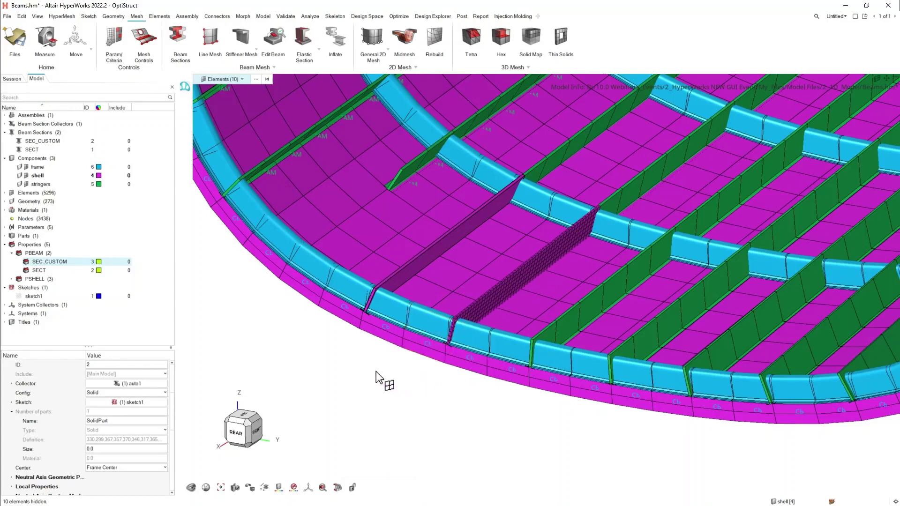
pyautogui.click(358, 353)
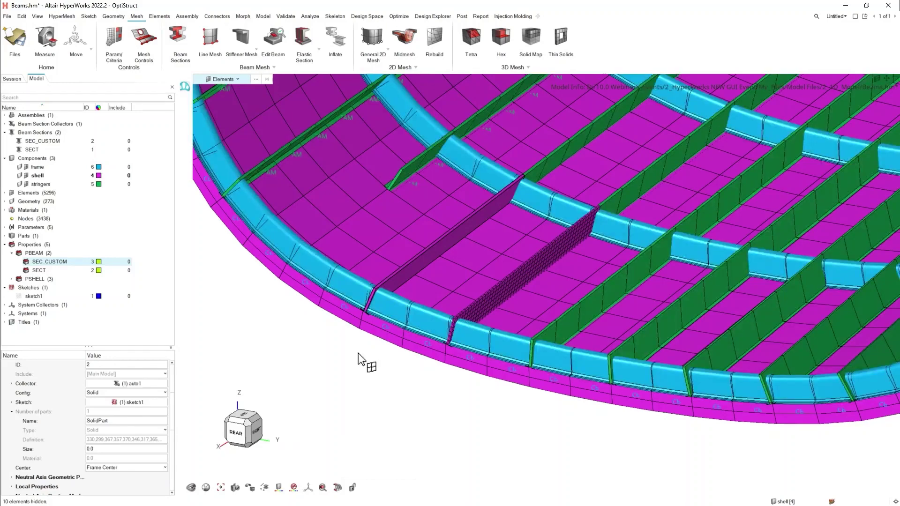